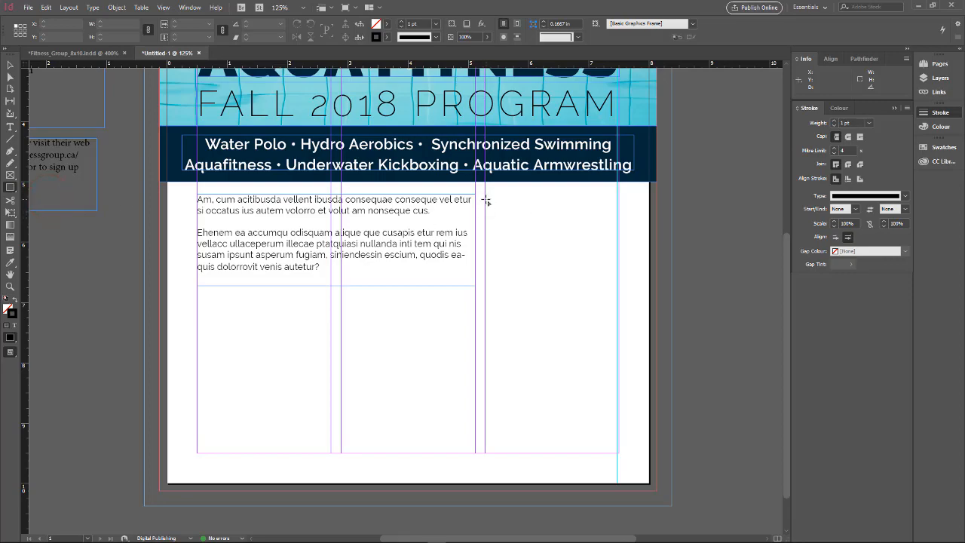
Draw a rectangle about 2.22 by 1.77 in across the third column, beside the body text
drag(485, 200, 613, 302)
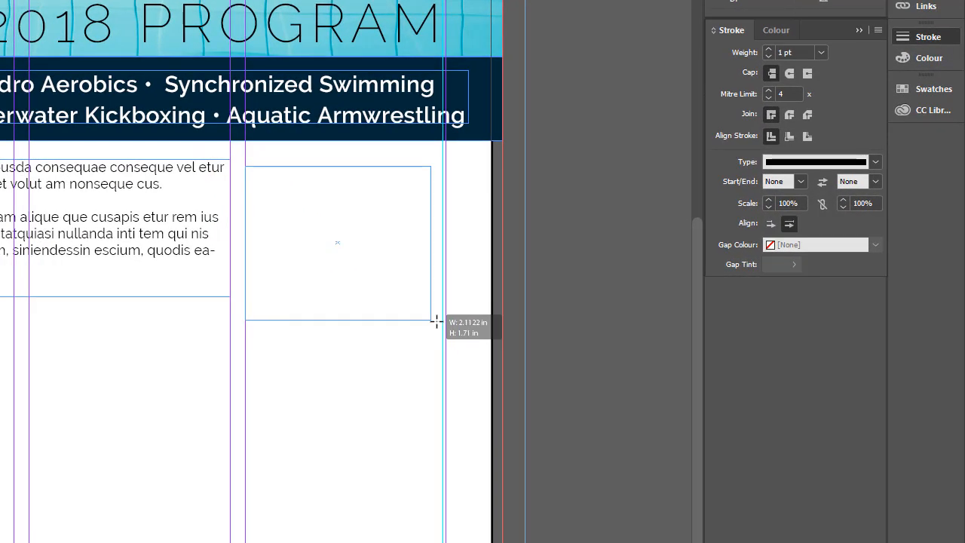
drag(436, 321, 445, 326)
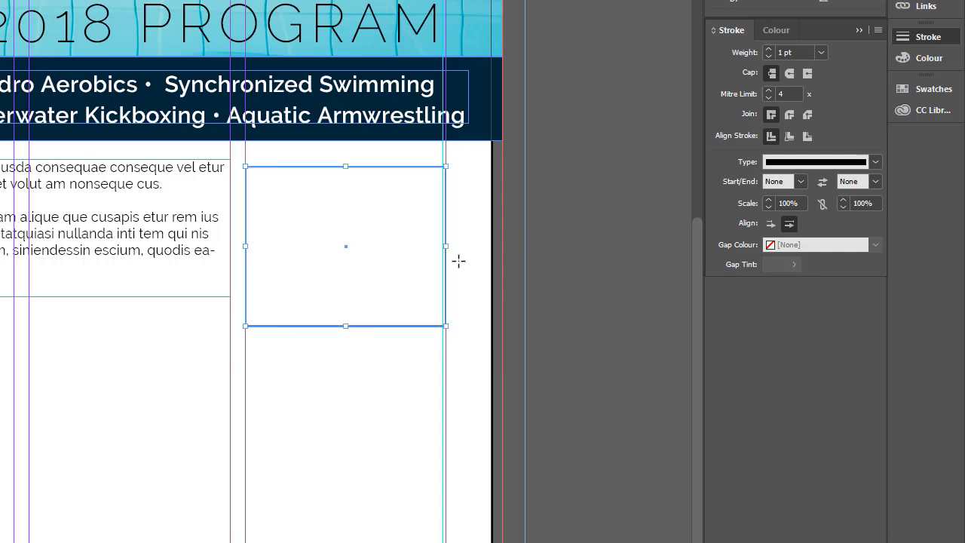
Set the rectangle's stroke to orange RGB 225, 146, 0 and add that colour as an RGB swatch
click(930, 58)
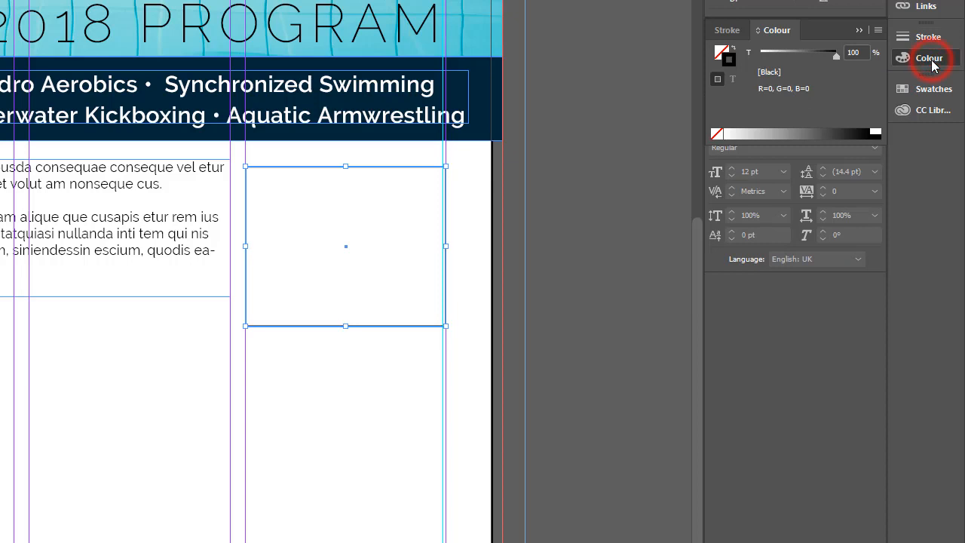
click(732, 61)
click(733, 65)
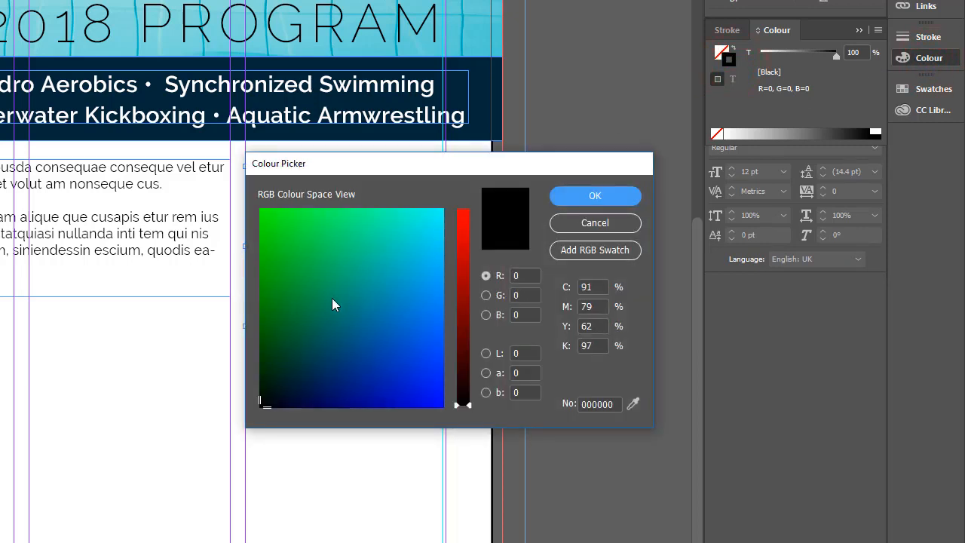
drag(463, 302, 463, 232)
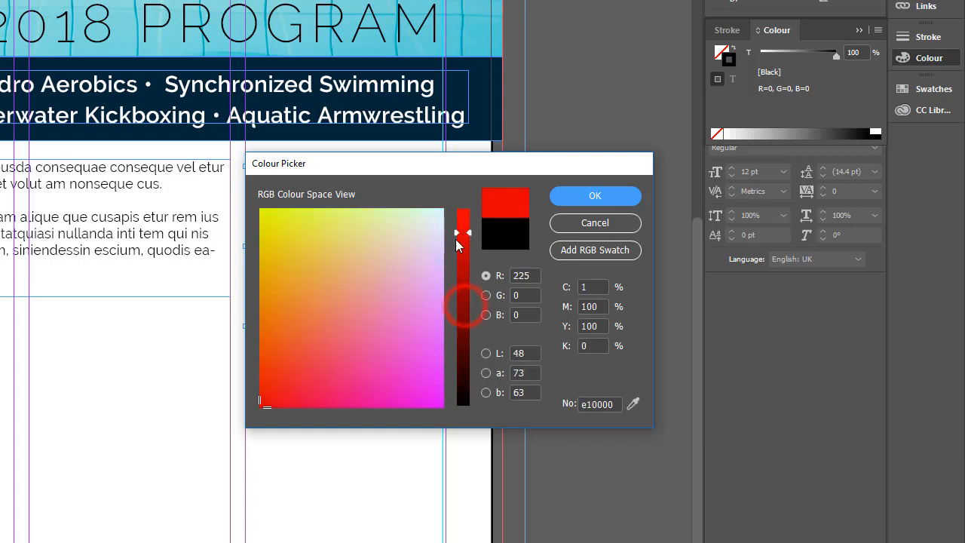
mouse_move(309, 304)
mouse_down()
mouse_move(281, 281)
mouse_move(281, 297)
mouse_up()
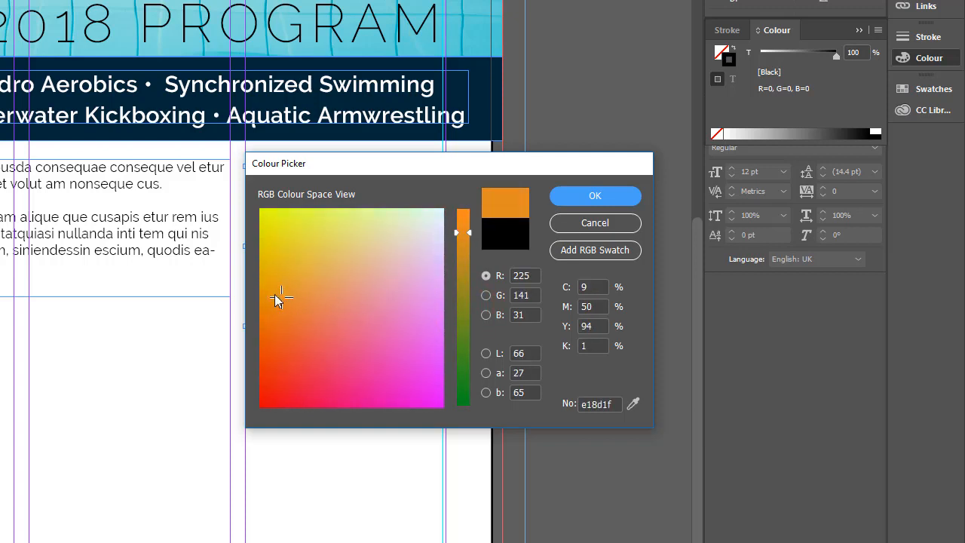
click(261, 292)
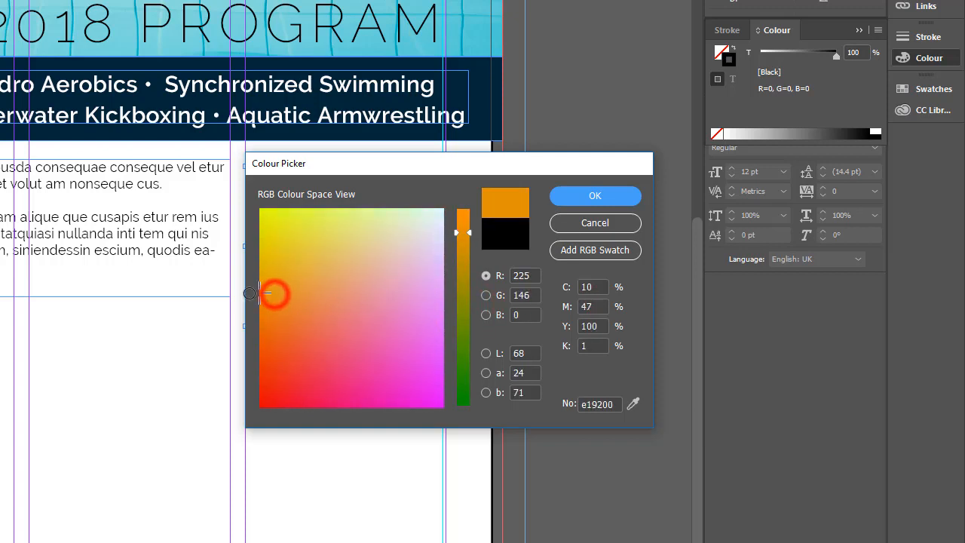
click(596, 255)
click(599, 197)
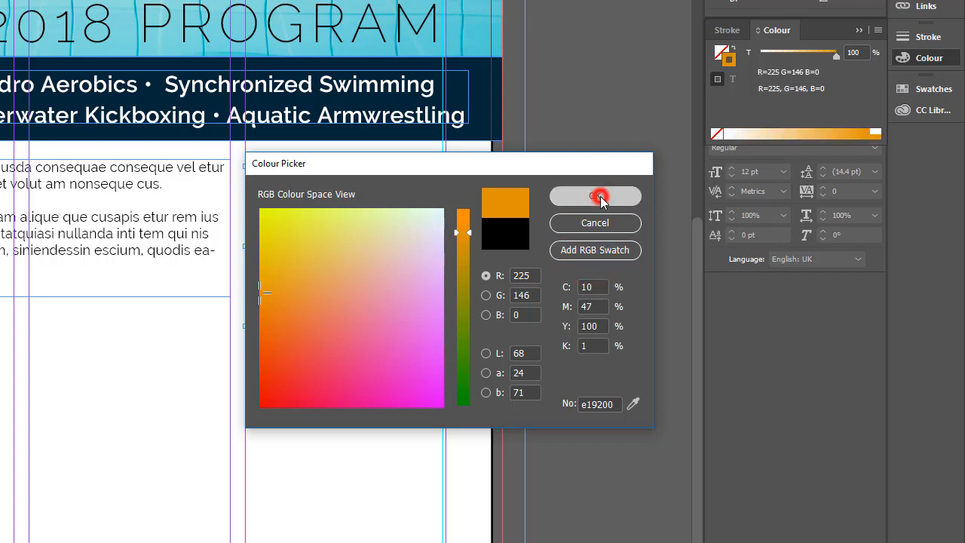
Fill the rectangle with a pale beige, RGB 233, 224, 167
click(721, 53)
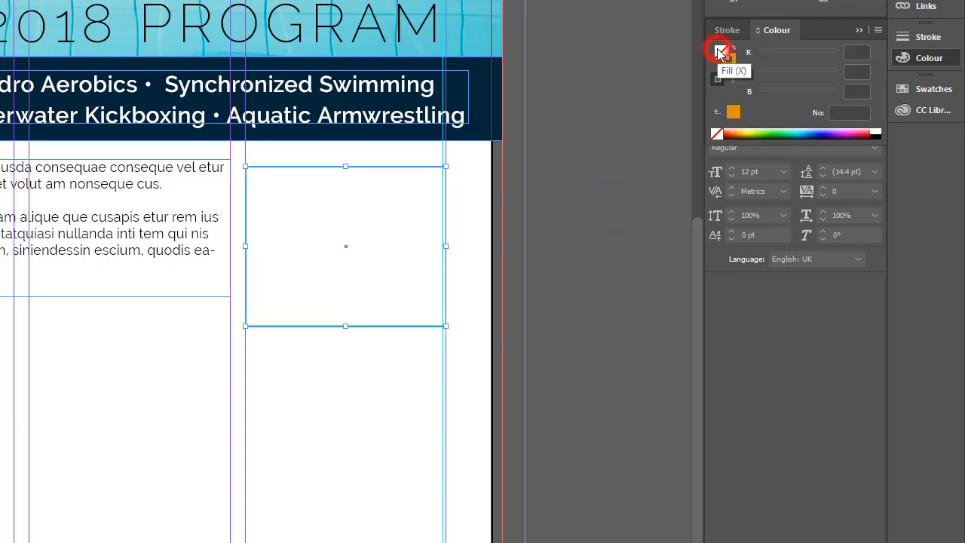
double_click(721, 52)
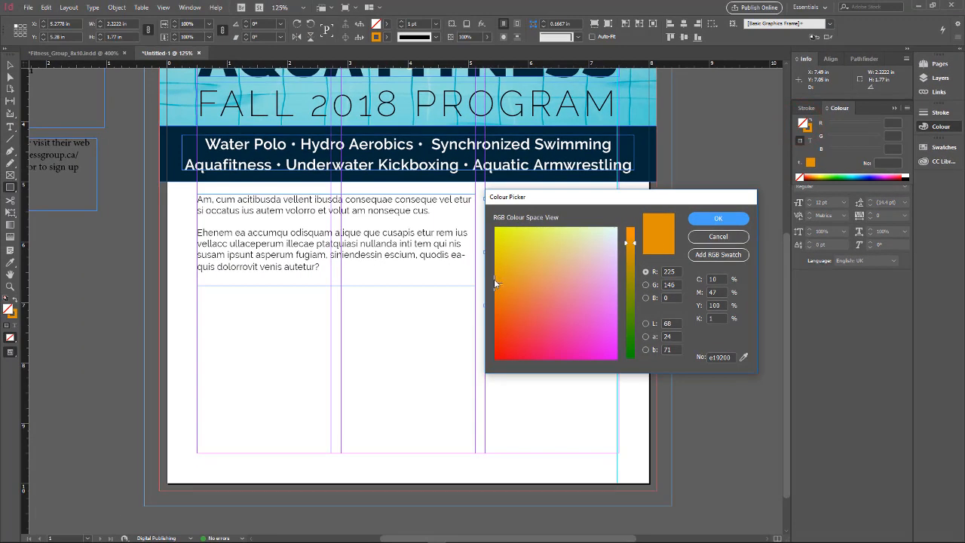
mouse_move(494, 281)
mouse_down()
mouse_move(580, 246)
mouse_move(495, 280)
mouse_up()
click(646, 324)
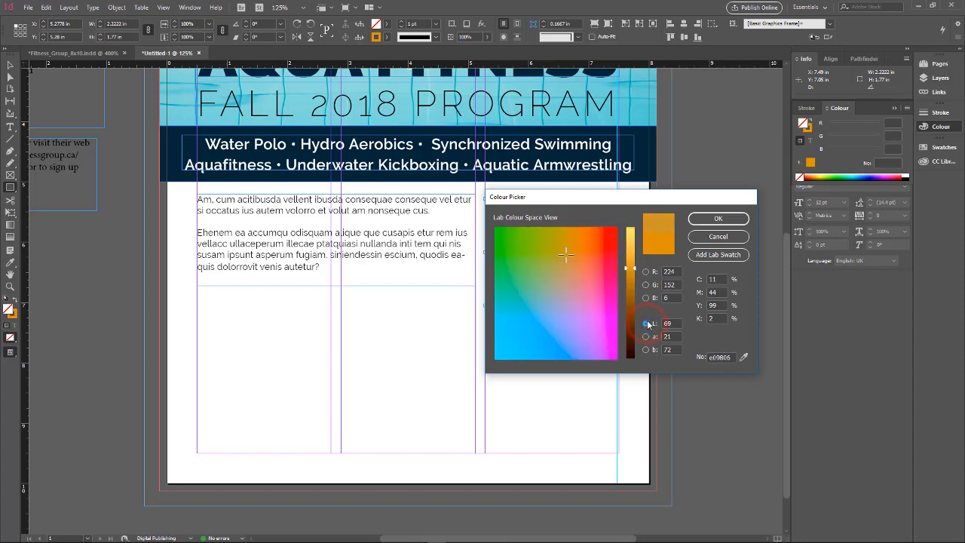
mouse_move(632, 264)
mouse_down()
mouse_move(634, 237)
mouse_move(635, 266)
mouse_up()
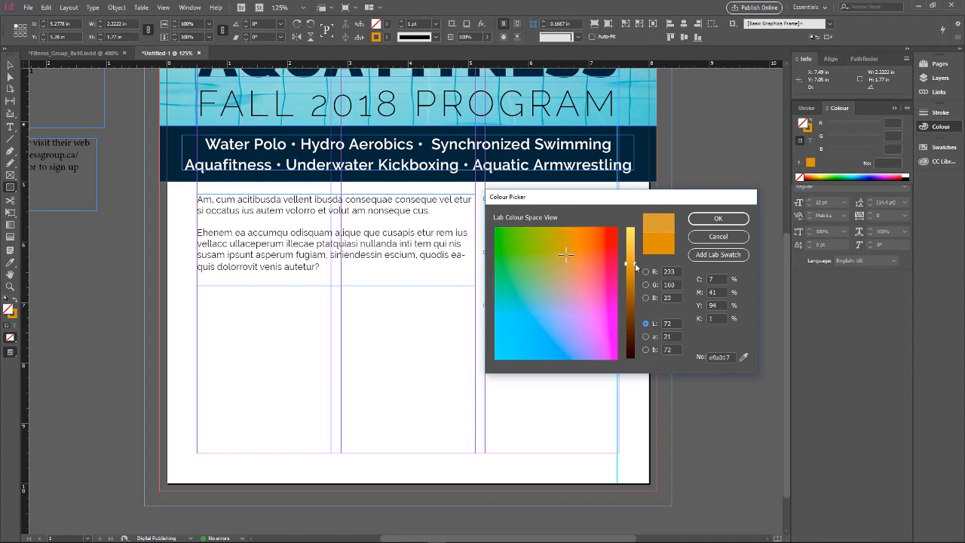
click(645, 273)
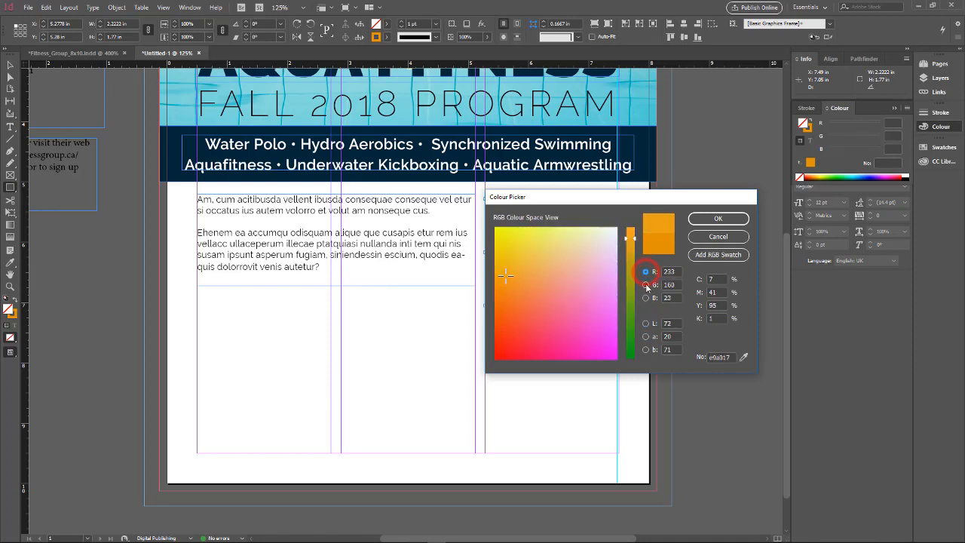
drag(504, 275, 574, 242)
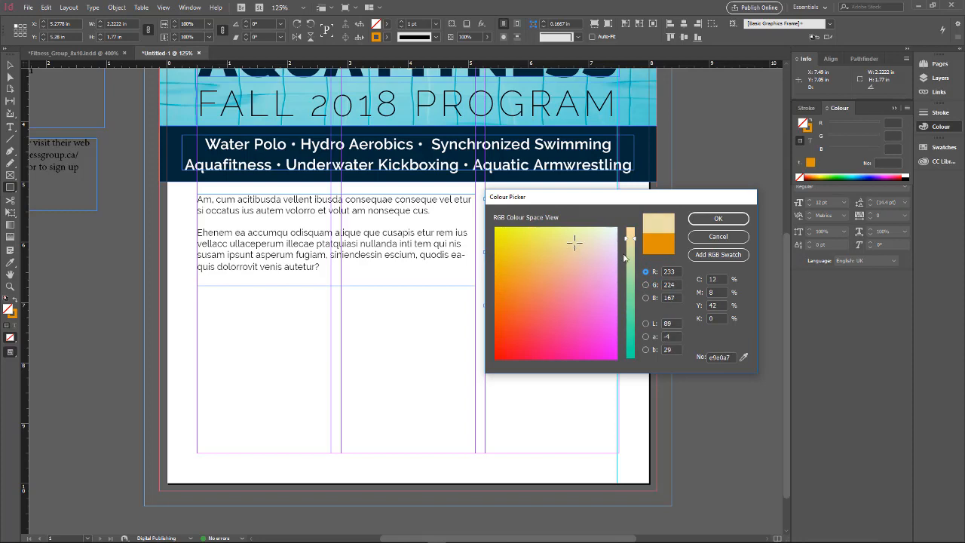
click(718, 218)
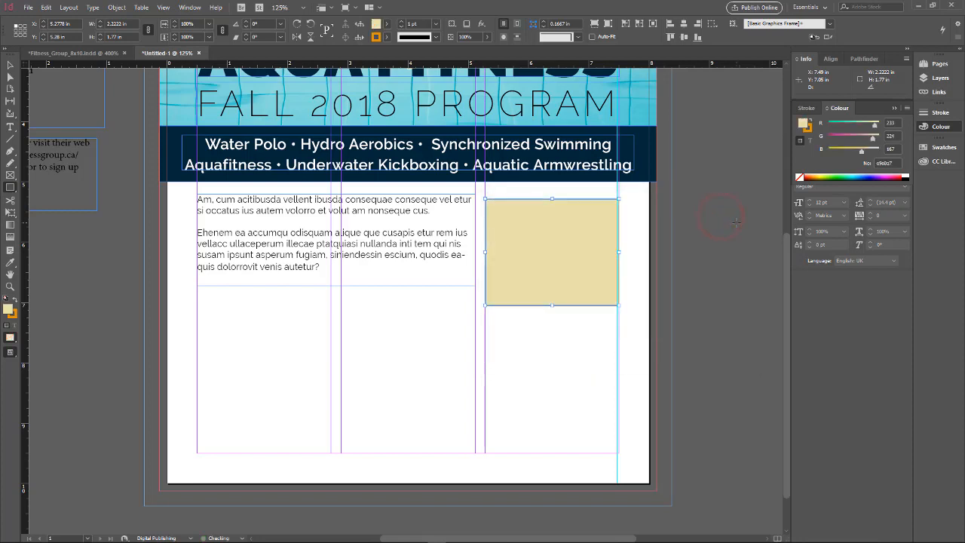
Shift the rectangle's fill to a stronger yellow, RGB 233, 229, 126
double_click(804, 125)
mouse_move(575, 242)
mouse_down()
mouse_move(584, 228)
mouse_move(555, 240)
mouse_up()
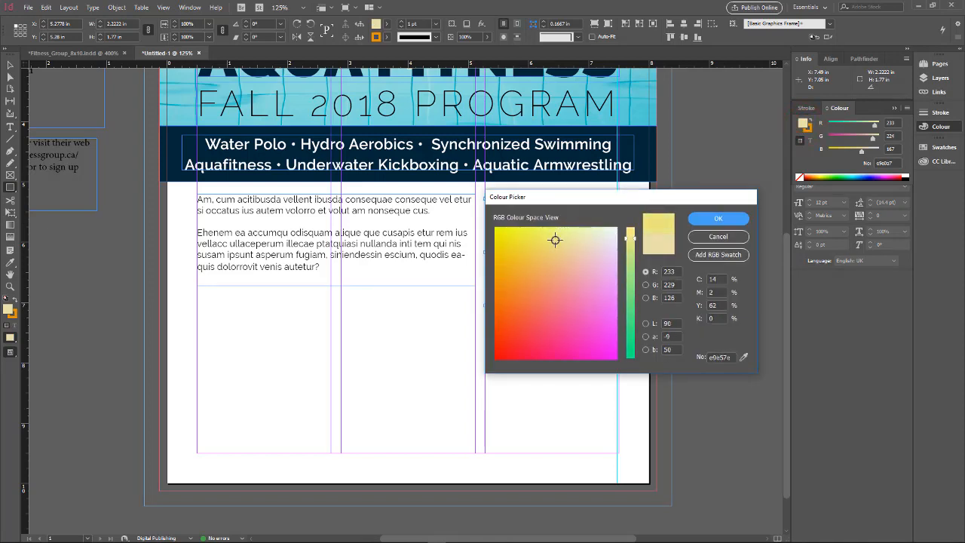
click(723, 218)
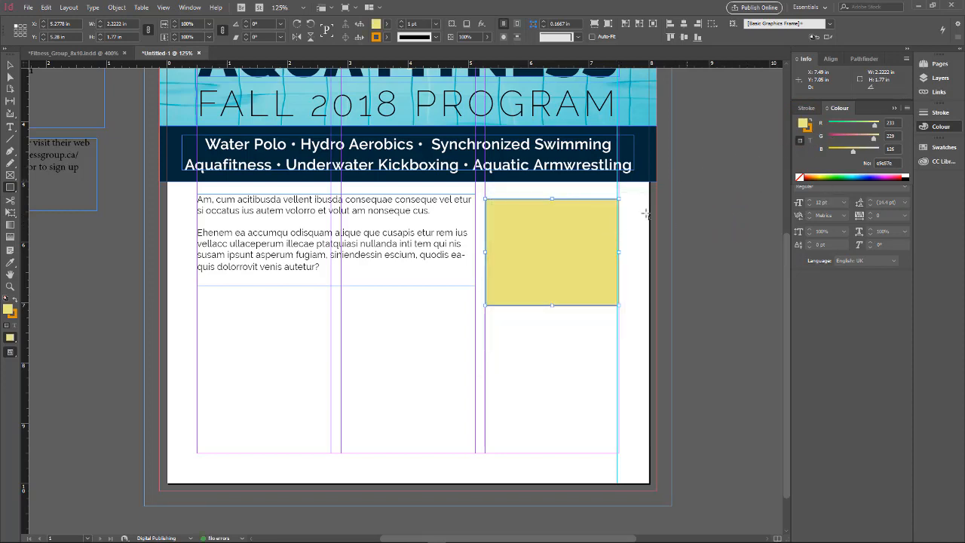
Set the rectangle's orange stroke weight to 4 pt
click(810, 129)
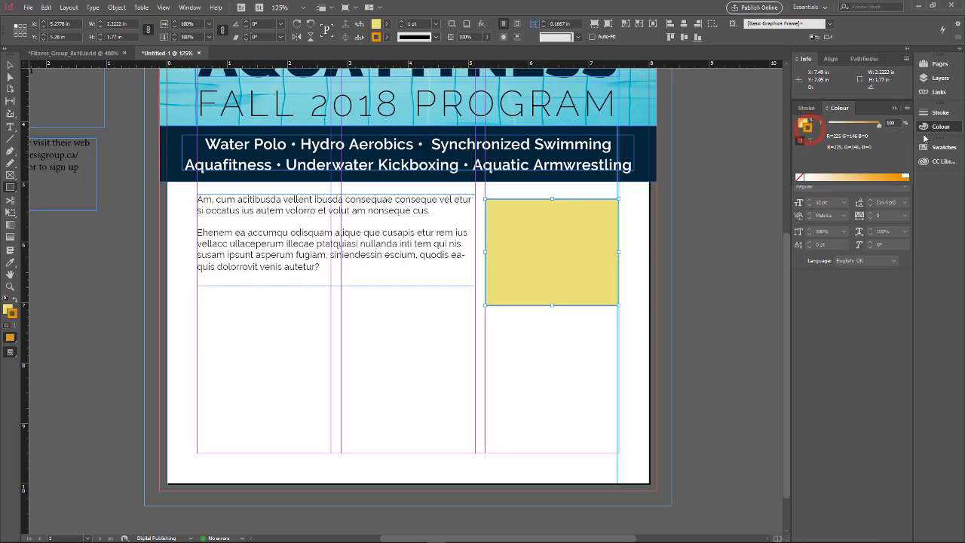
click(939, 115)
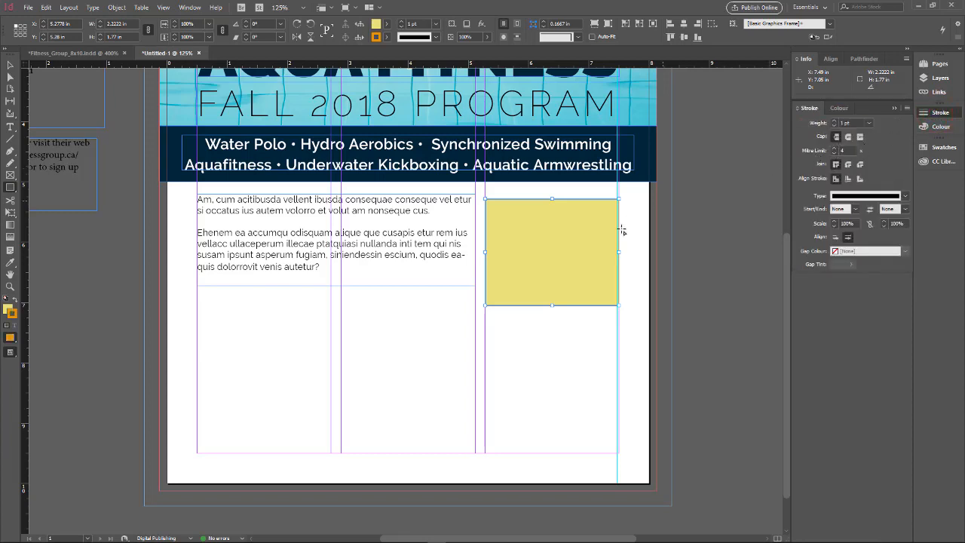
click(574, 260)
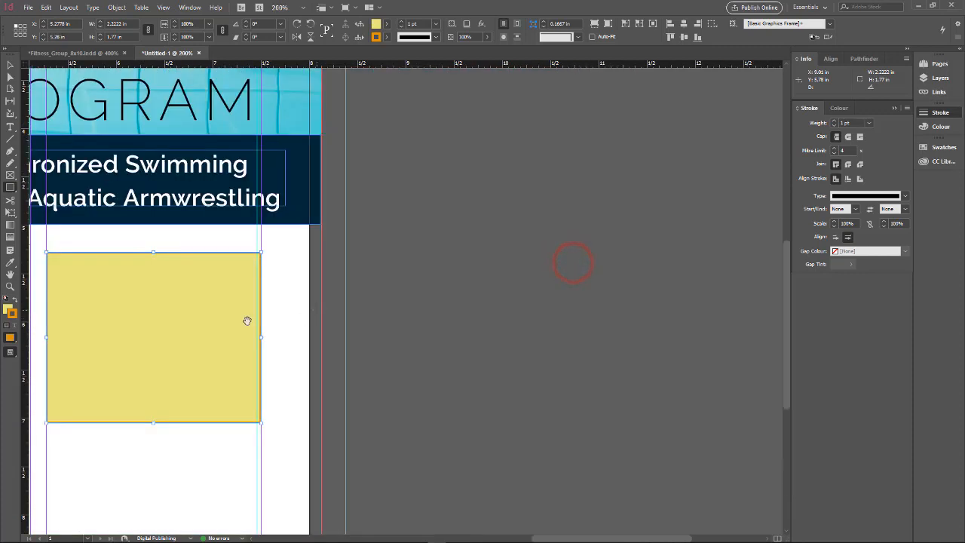
drag(148, 336, 495, 294)
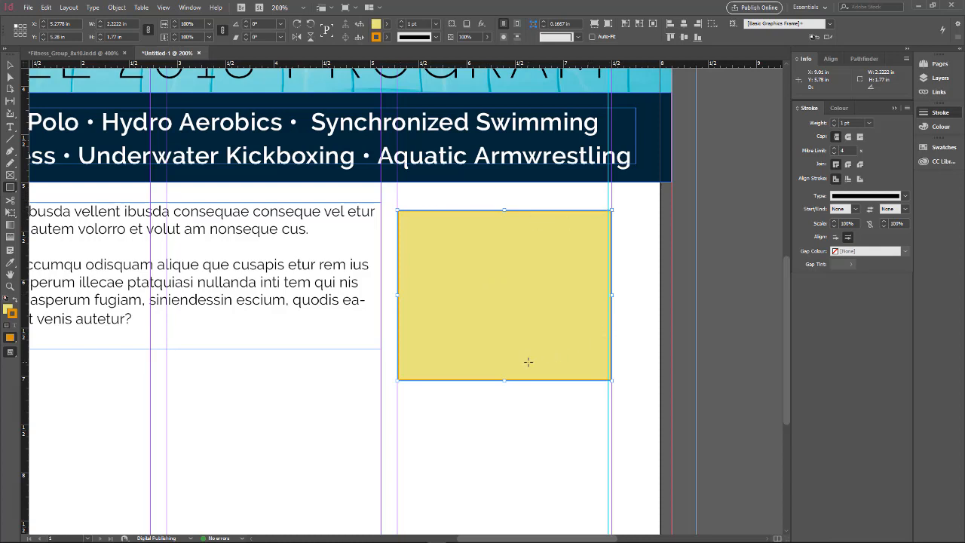
key(v)
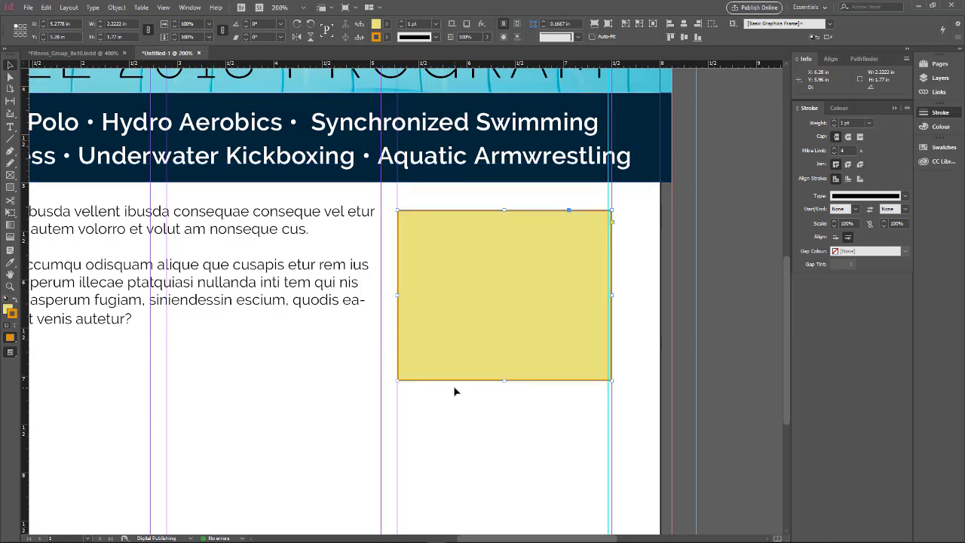
click(510, 439)
click(521, 359)
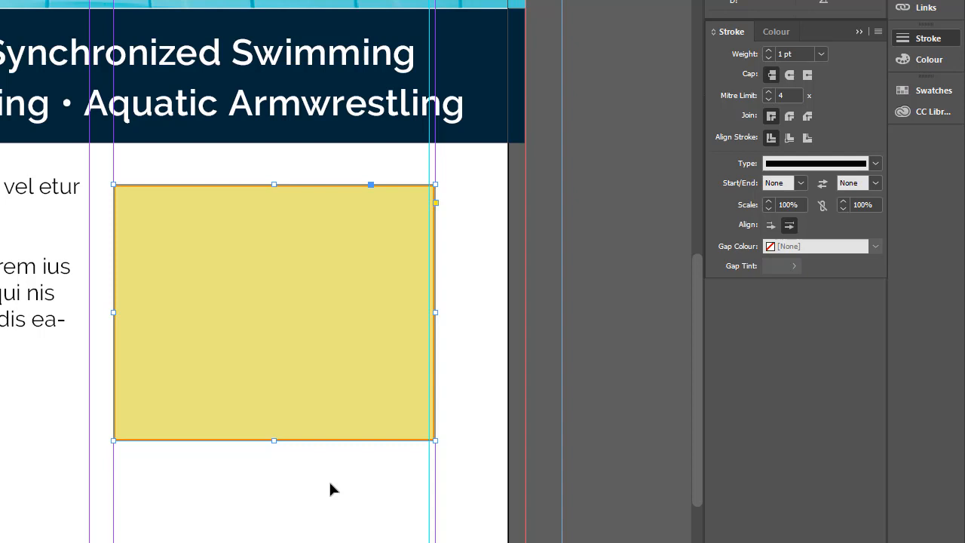
key(ctrl+equal)
key(ctrl+equal)
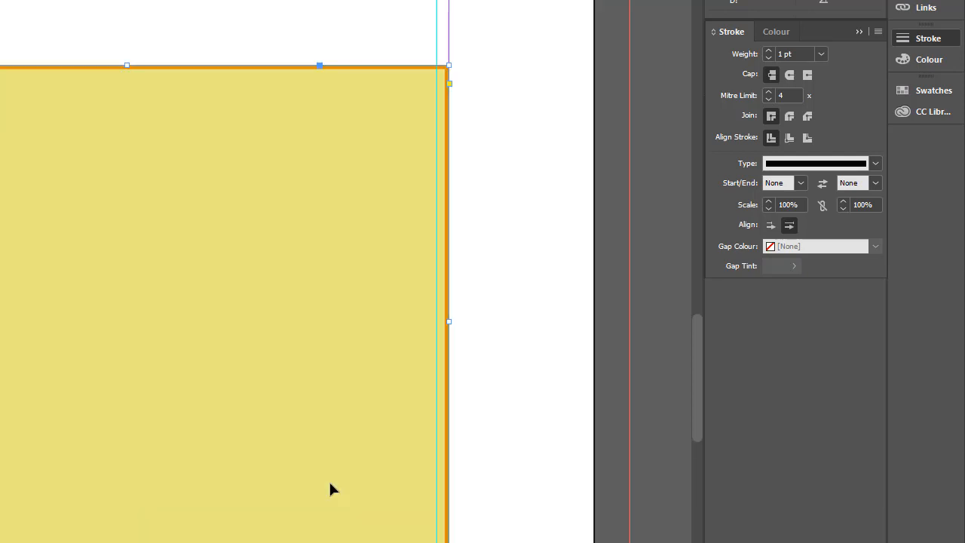
click(769, 51)
click(768, 51)
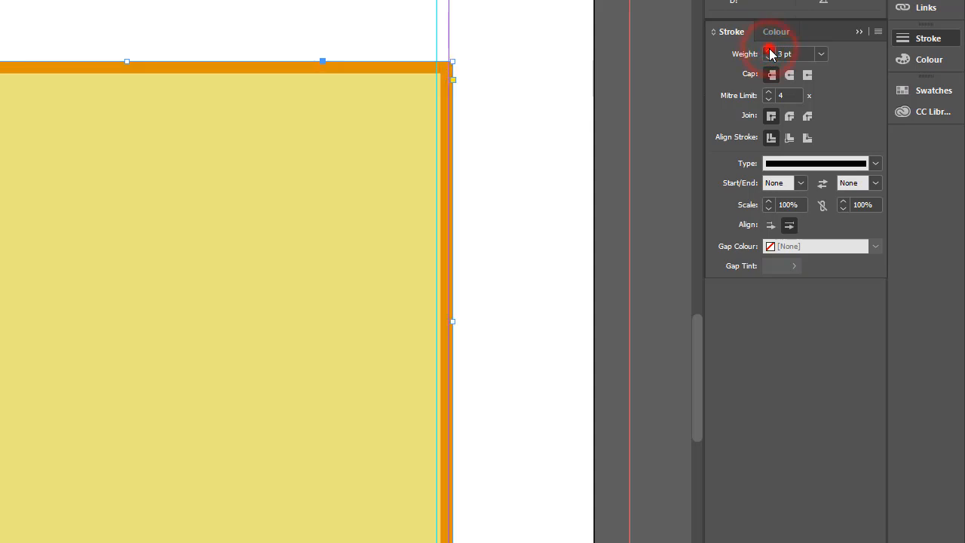
click(768, 51)
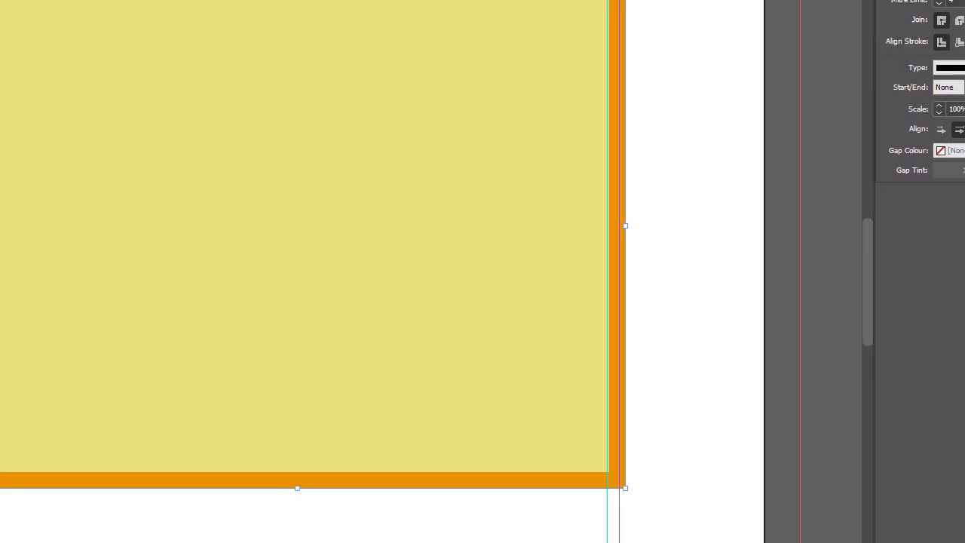
Resize the rectangle so its left edge meets the column guide, and remove the vertical ruler guide near its right edge
drag(48, 181, 55, 181)
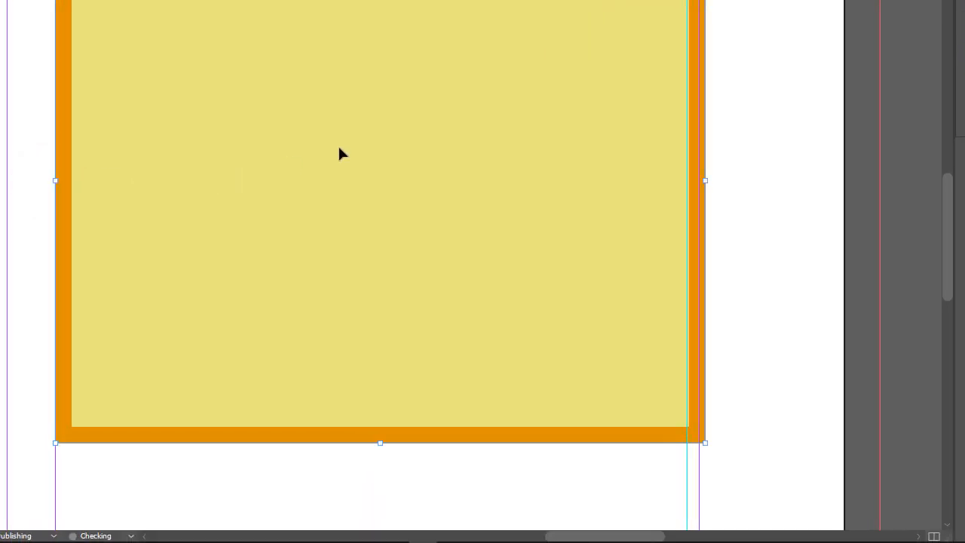
drag(702, 183, 687, 207)
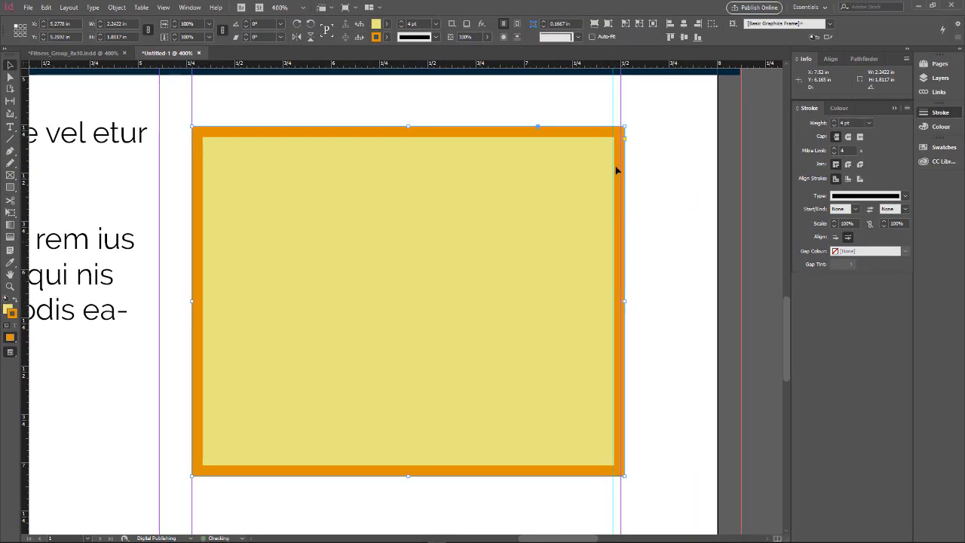
drag(613, 113, 11, 226)
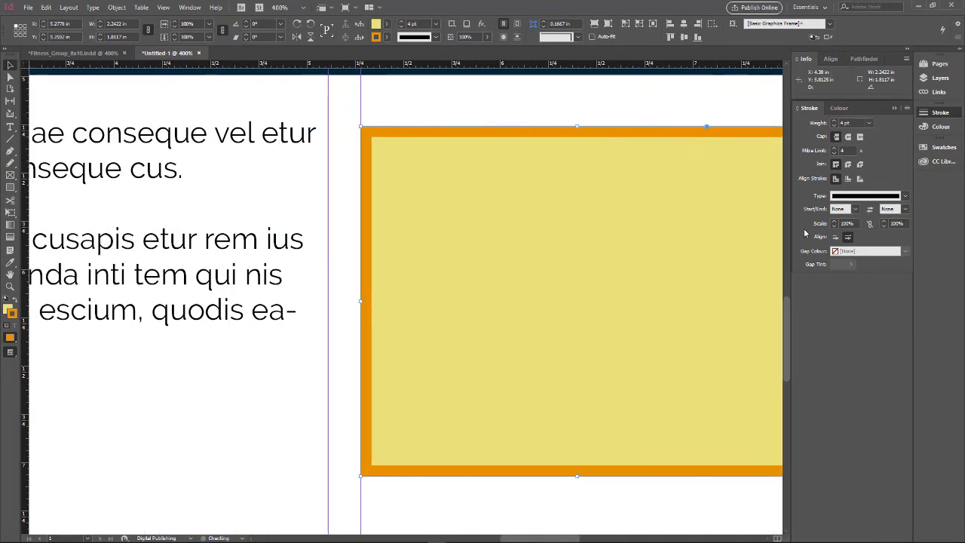
Align the rectangle's stroke to the outside and move the rectangle slightly down and to the right
drag(579, 264, 409, 261)
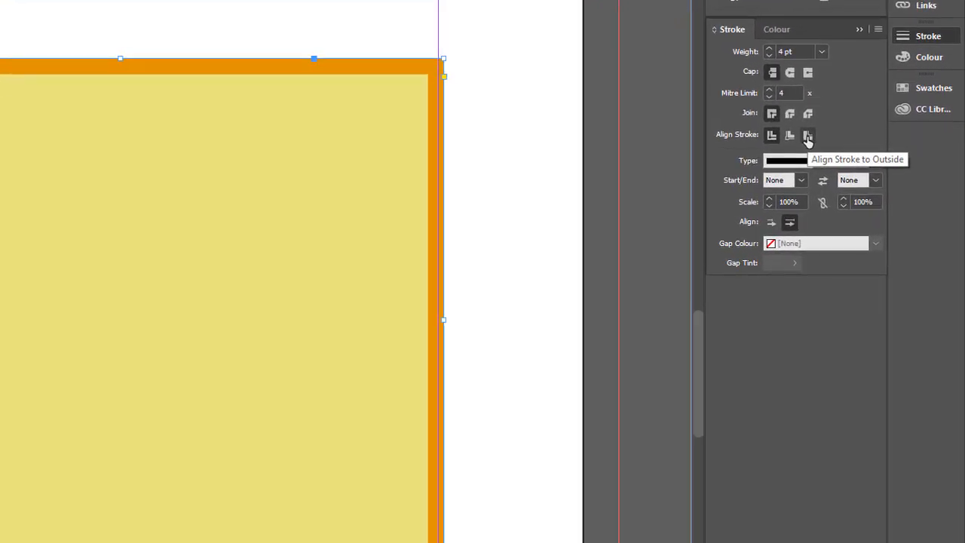
click(808, 136)
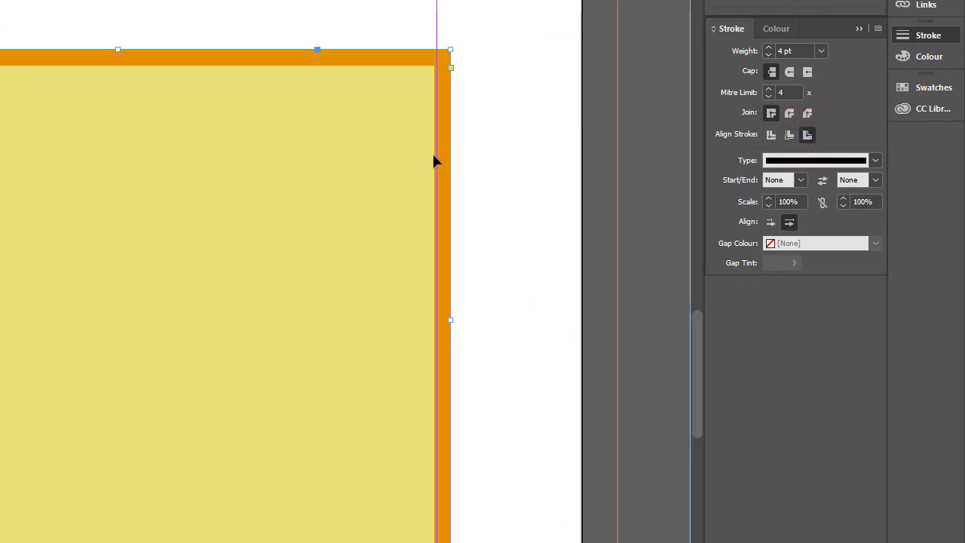
drag(294, 52, 316, 76)
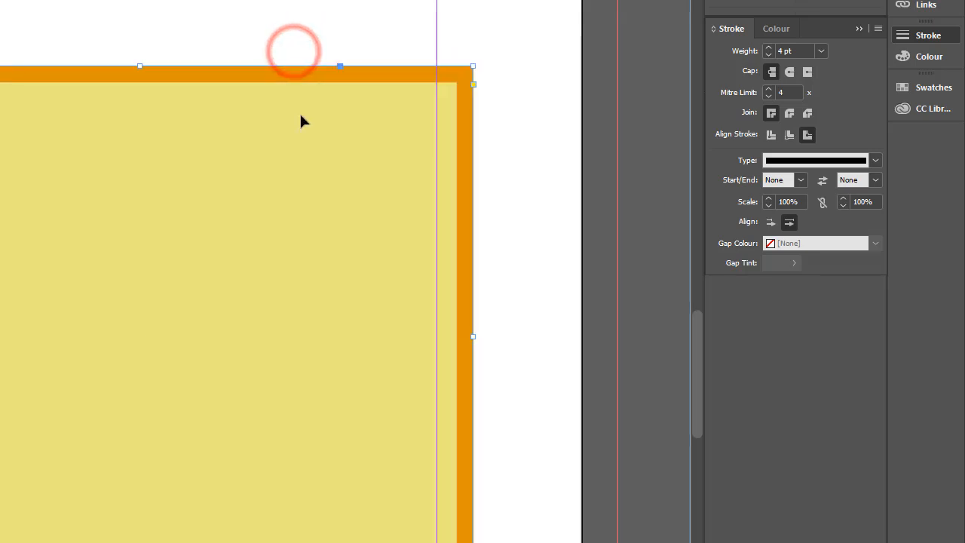
Try the centre and inside stroke alignments, return to outside, and move the rectangle so its left edge meets the column guide
click(771, 139)
click(789, 139)
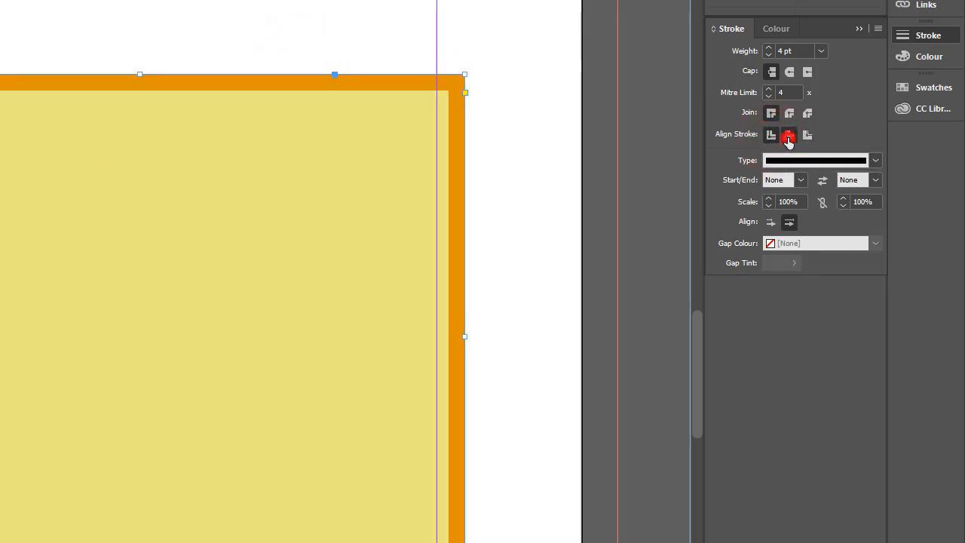
click(770, 137)
click(809, 137)
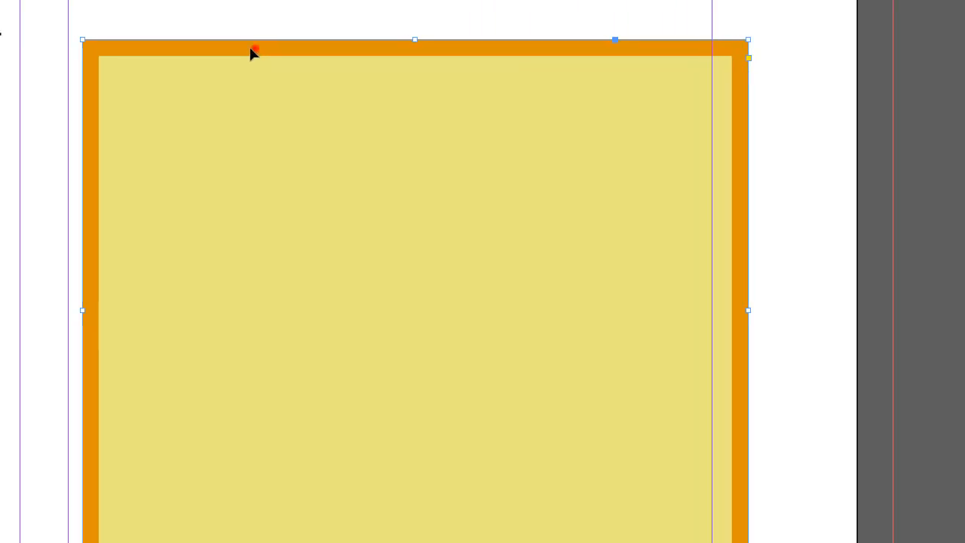
drag(253, 53, 240, 52)
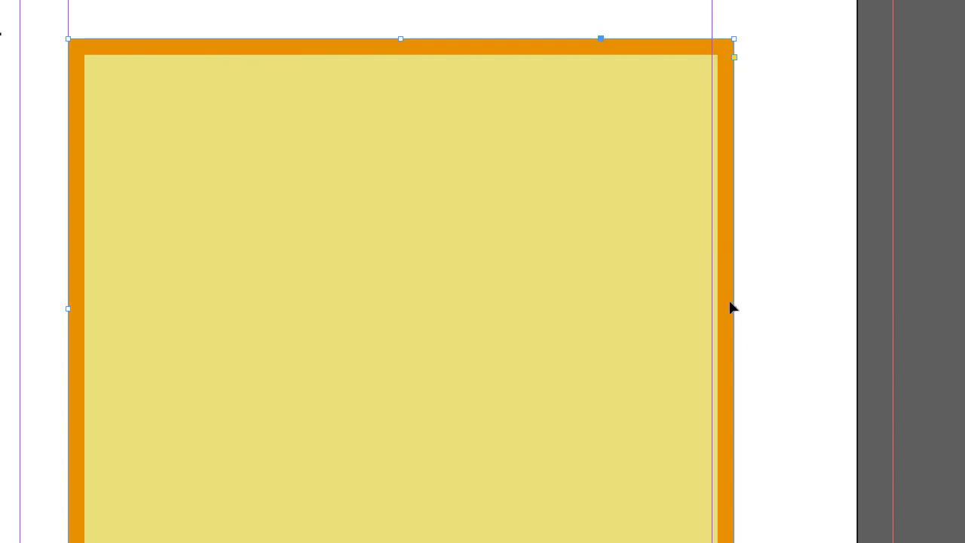
Fit the yellow rectangle's right edge to the column guide and give all four corners a linked Rounded shape of 0.1875 in
drag(735, 310, 715, 306)
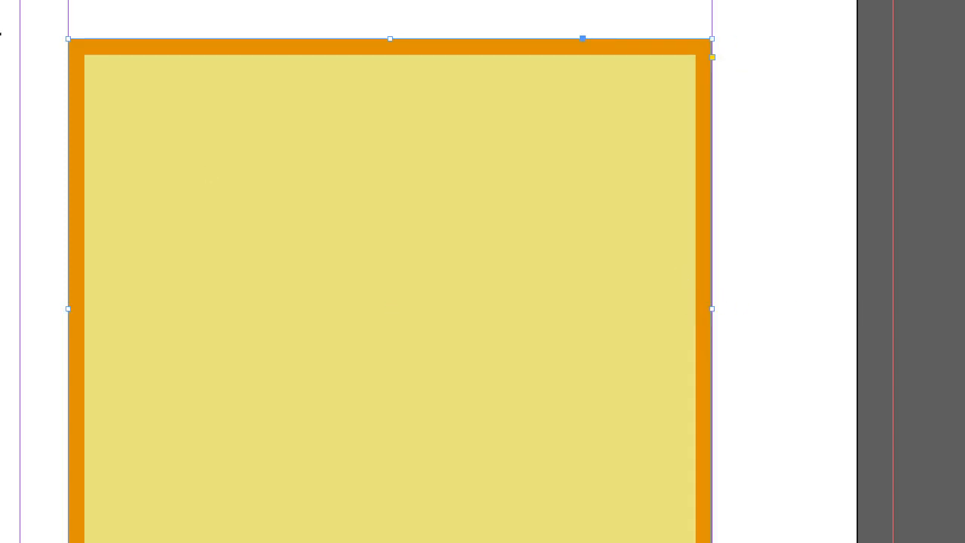
key(alt+o)
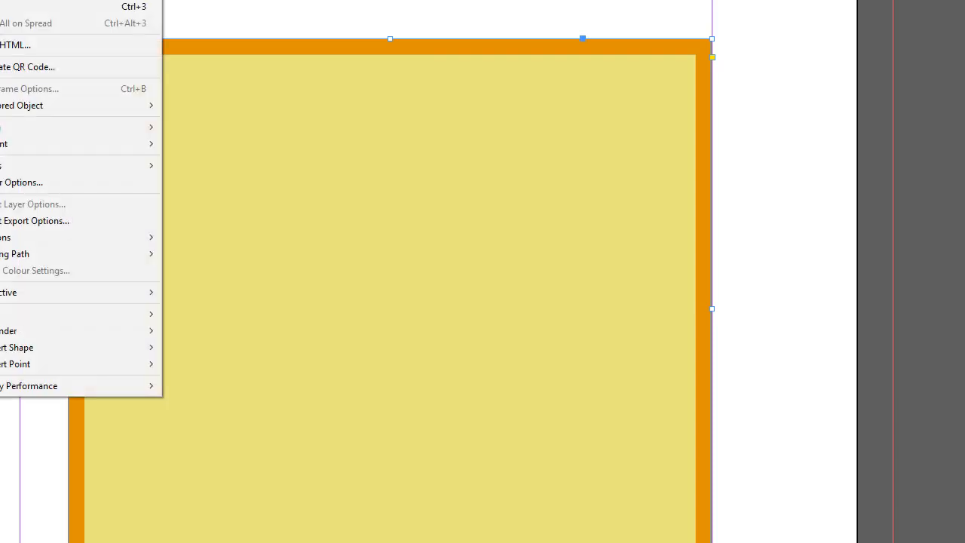
click(47, 182)
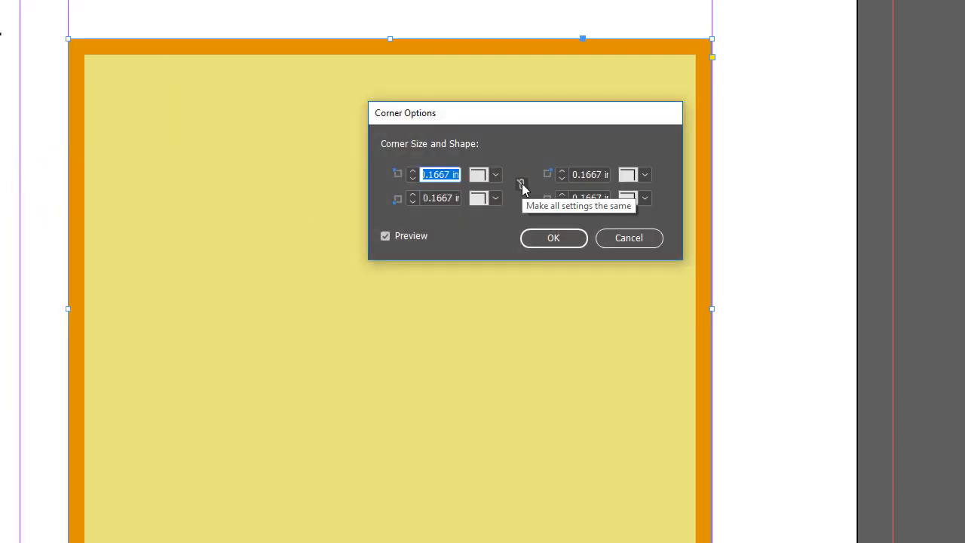
click(522, 186)
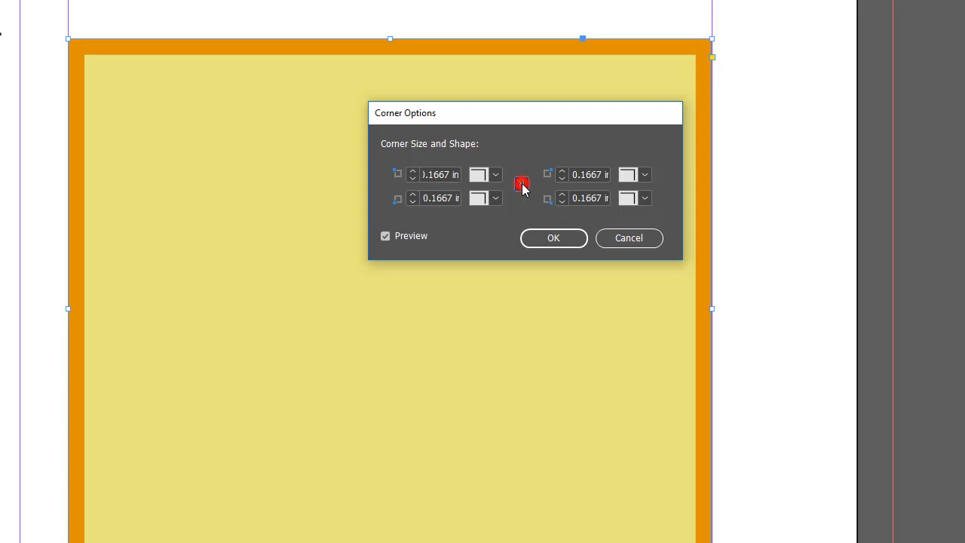
click(413, 171)
click(413, 171)
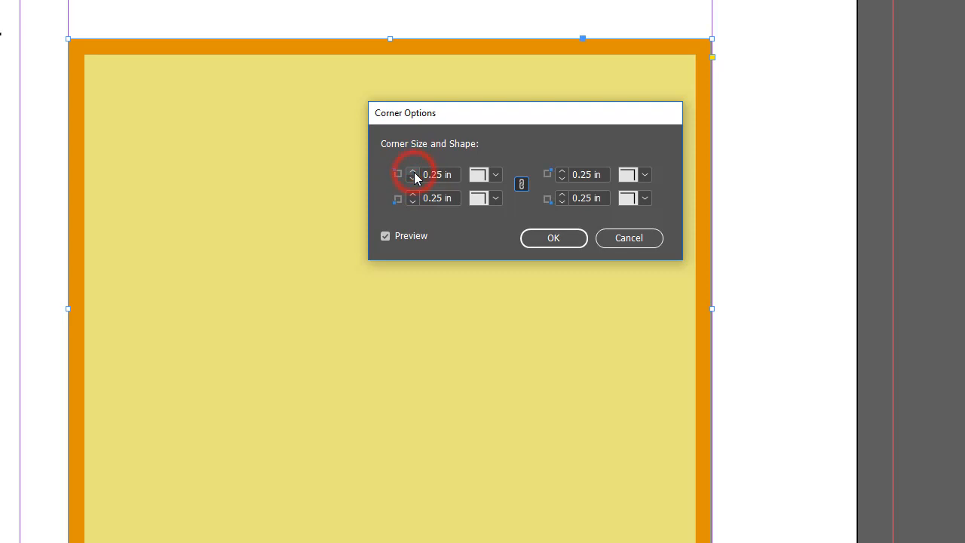
click(413, 171)
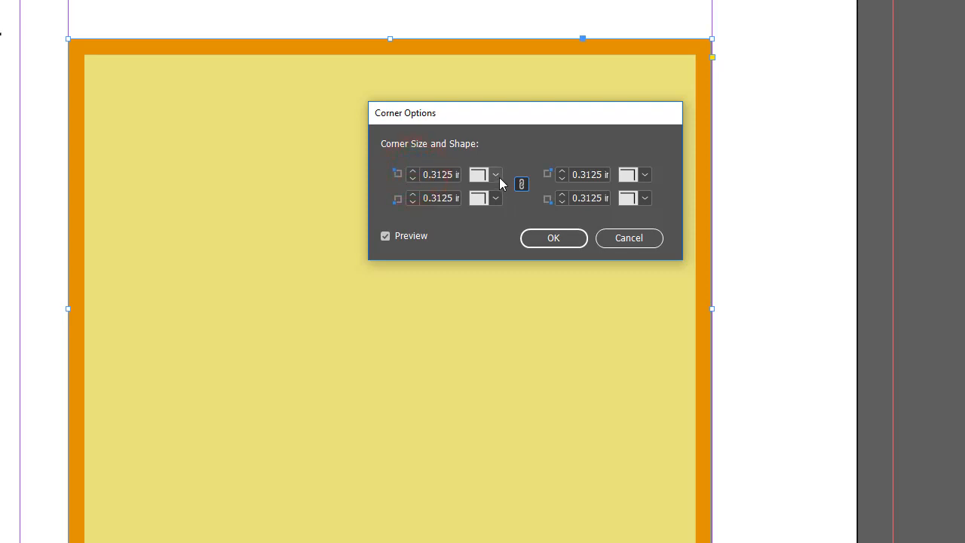
click(496, 175)
click(508, 270)
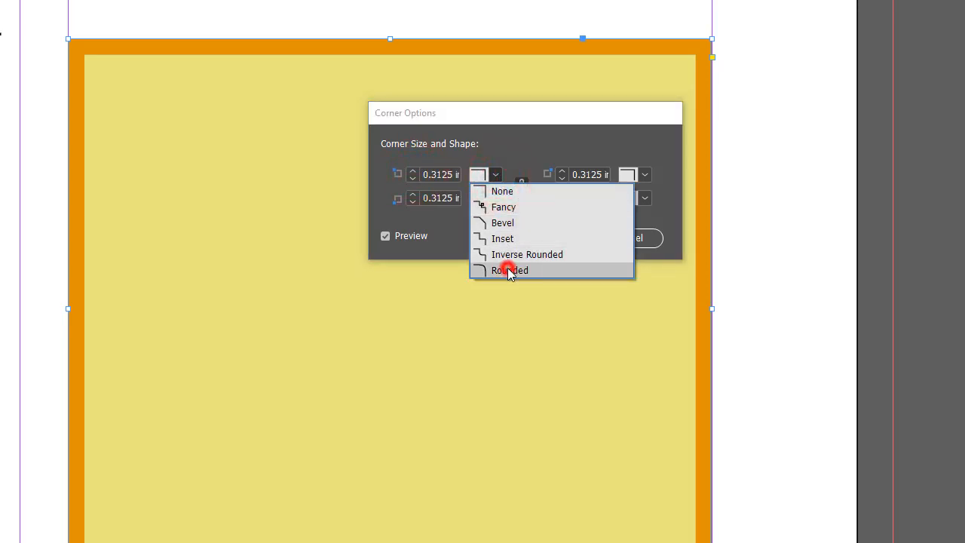
click(413, 180)
click(413, 180)
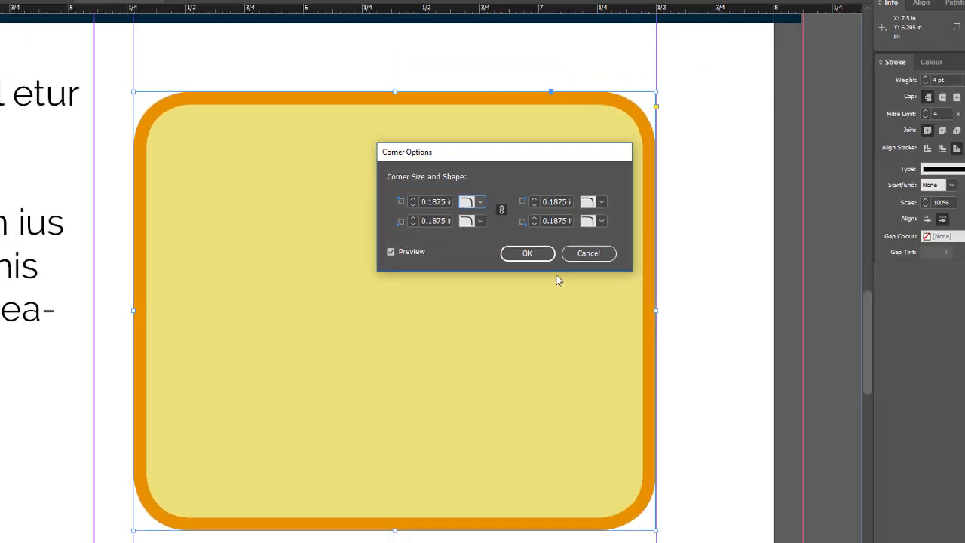
click(553, 239)
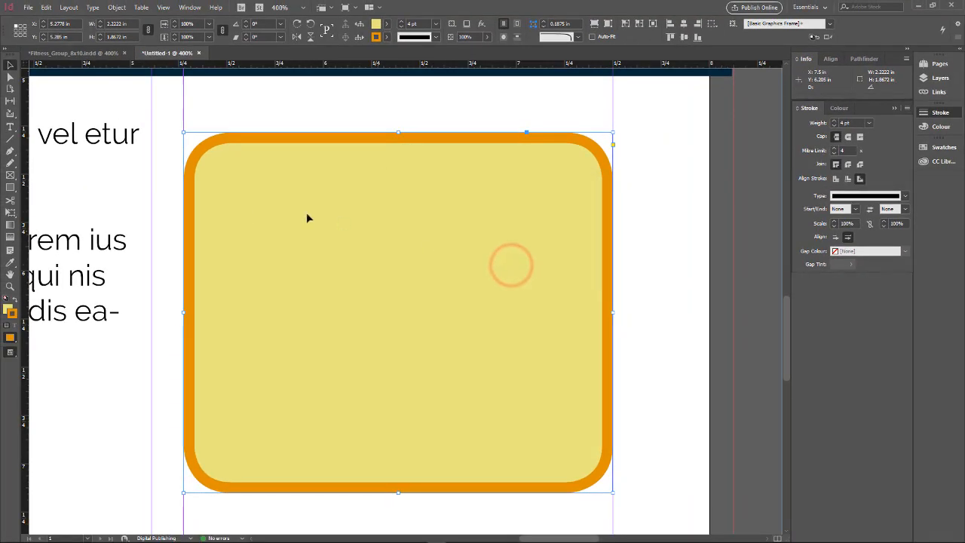
Draw a text frame about 2.16 by 0.58 in across the top of the yellow box and enter "asl;jkdaslf; asldjfa;lsdjf;"
click(165, 219)
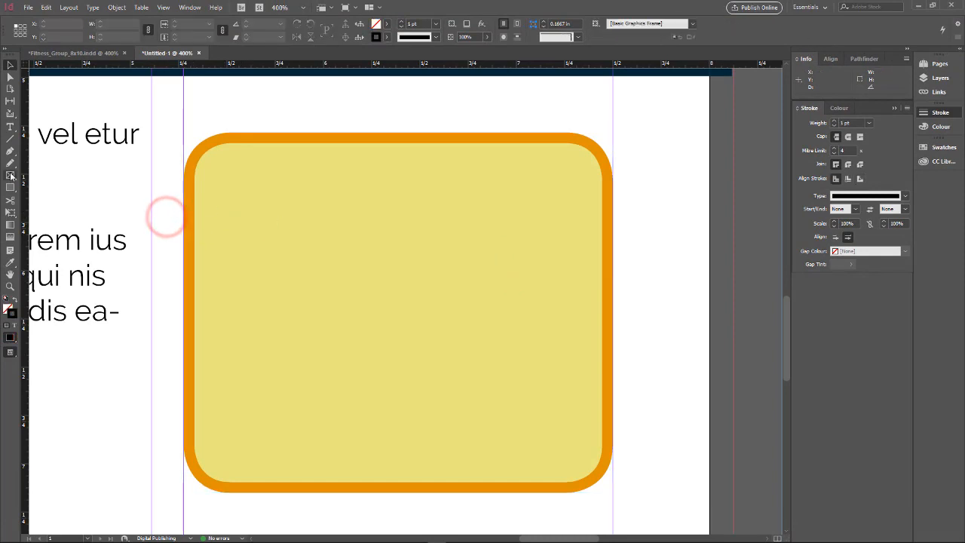
click(9, 127)
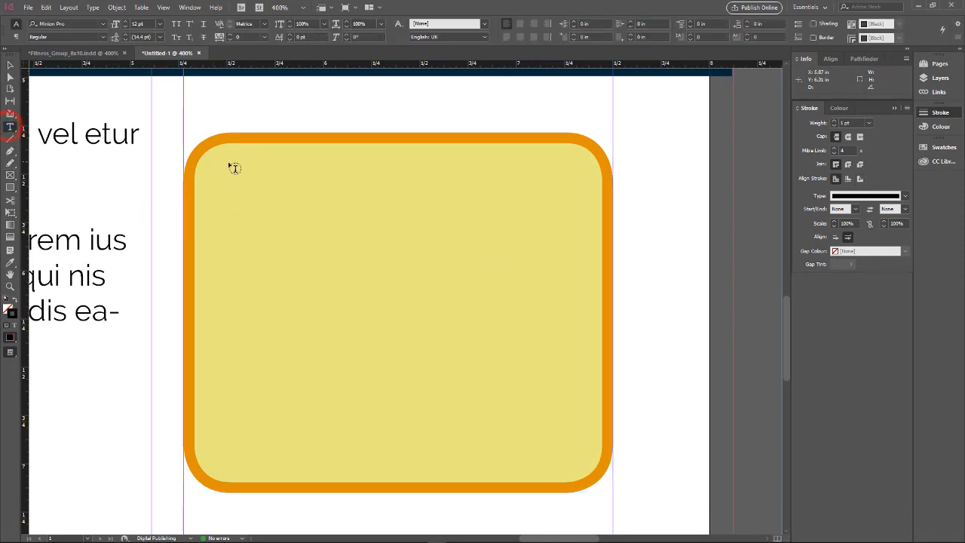
drag(188, 140, 602, 252)
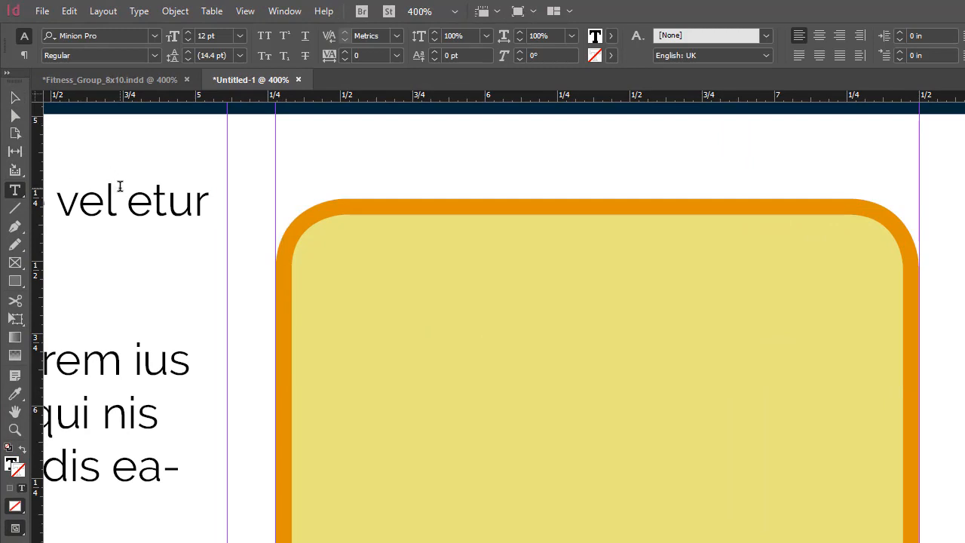
text(asl;jkdaslf; asldjf)
text(a;lsdjf;)
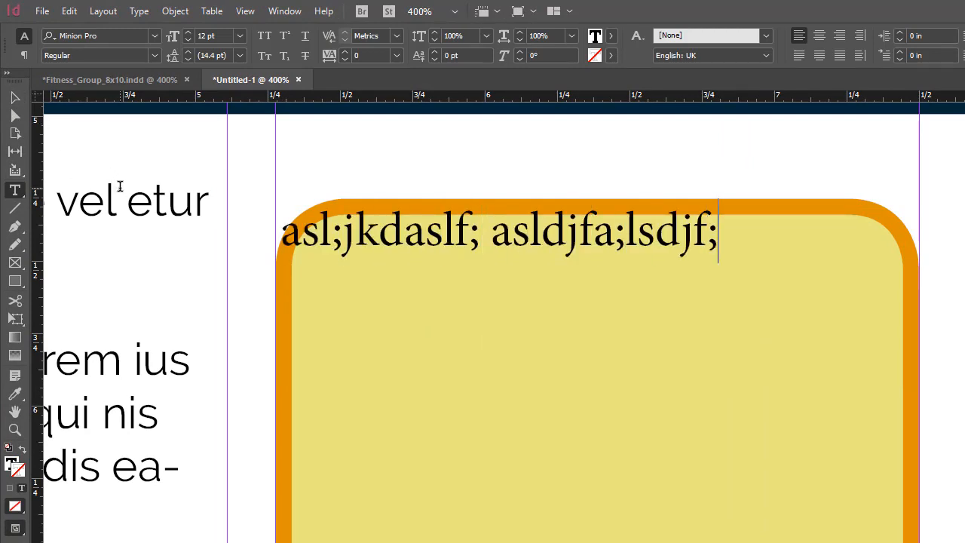
Resize the text frame so its left and top edges meet the inside of the box's orange stroke
click(16, 96)
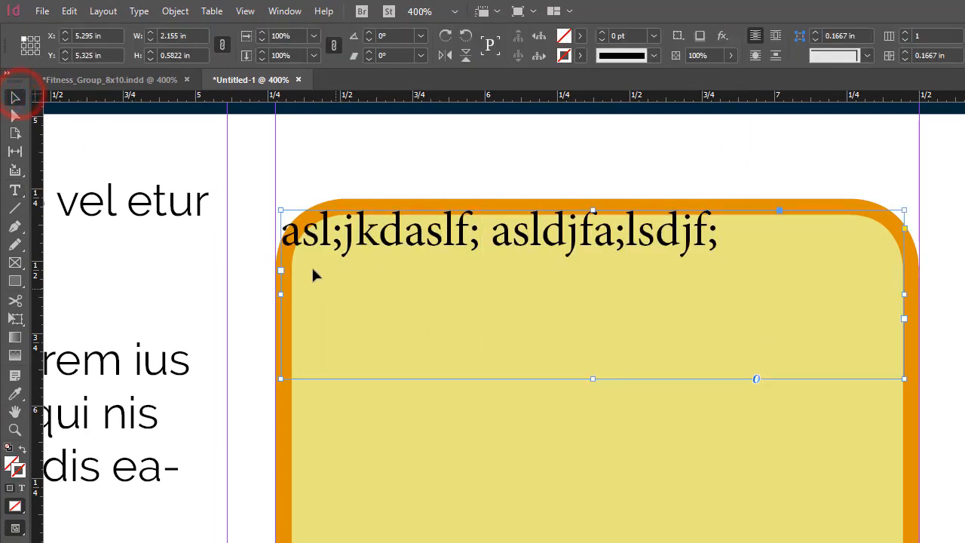
drag(280, 292, 292, 292)
drag(600, 208, 600, 215)
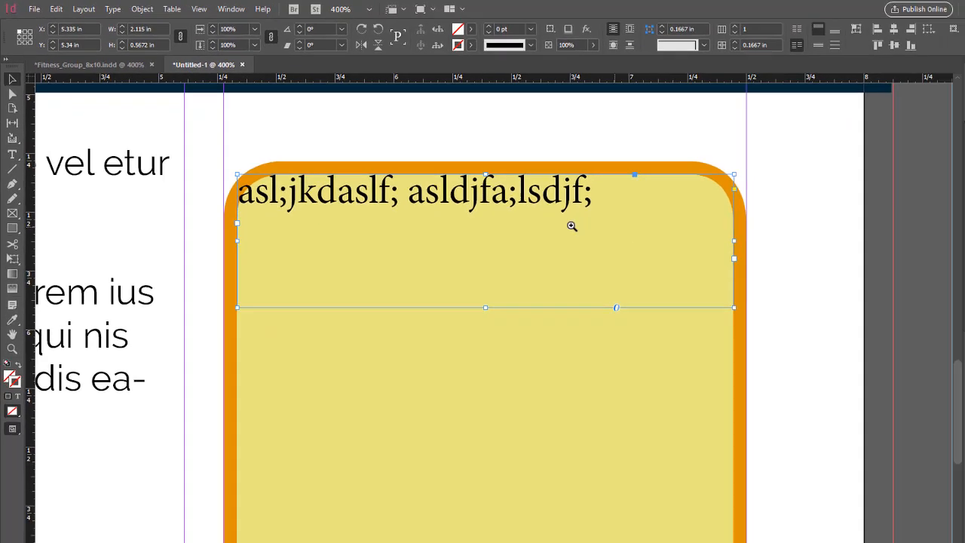
ctrl+click(675, 289)
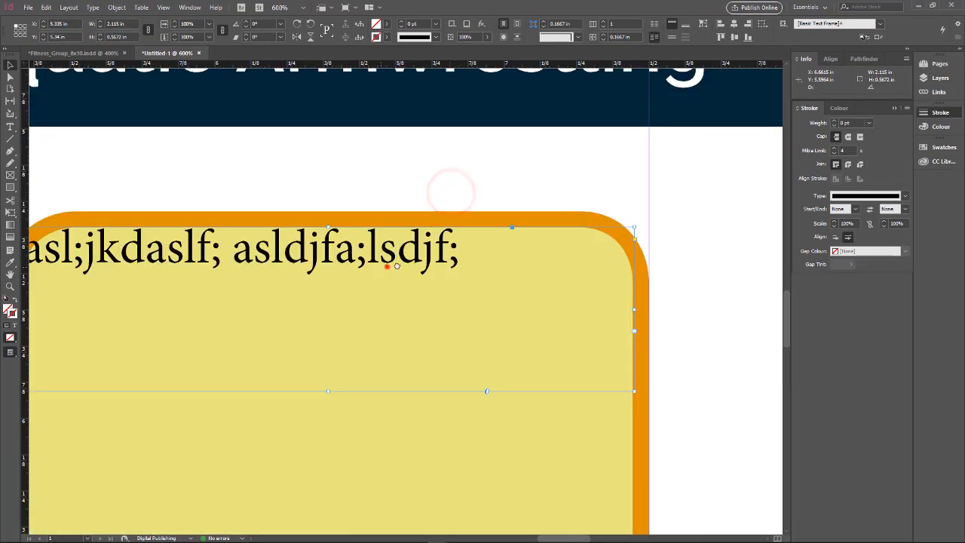
drag(388, 265, 477, 206)
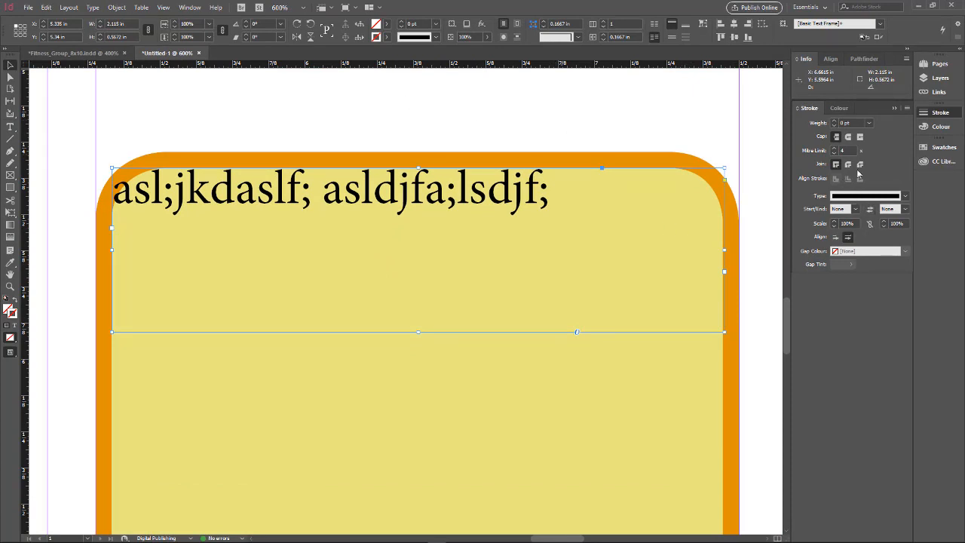
Fill the text frame with dark navy blue, hex 001040
click(840, 108)
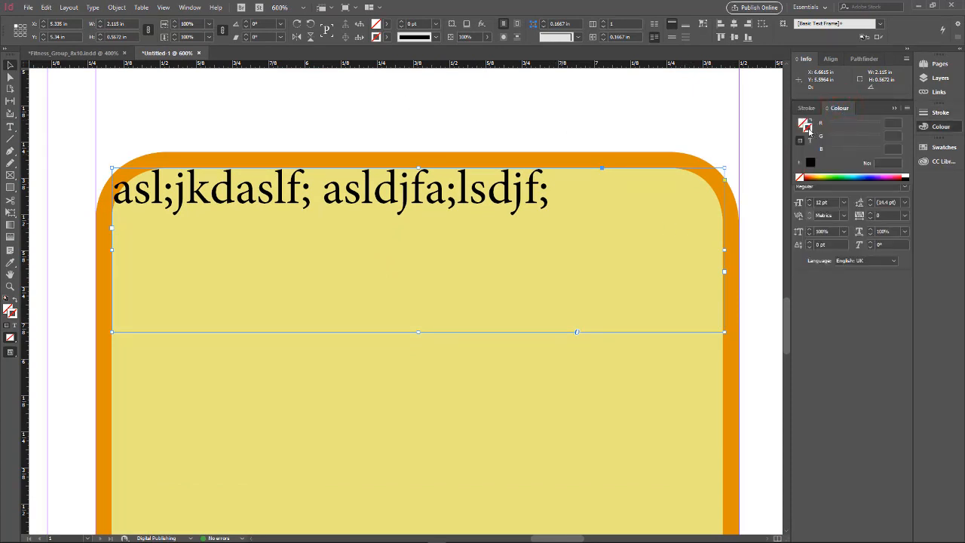
click(810, 129)
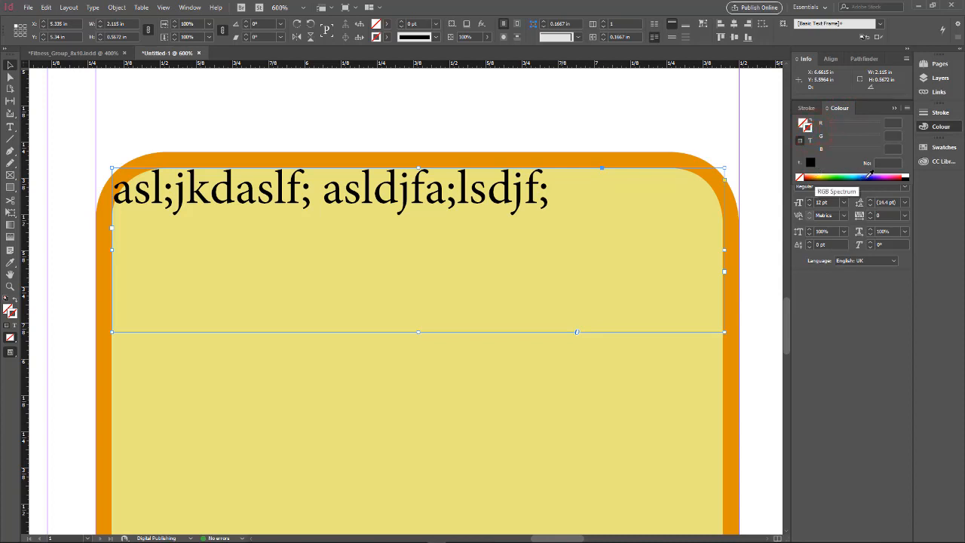
click(804, 122)
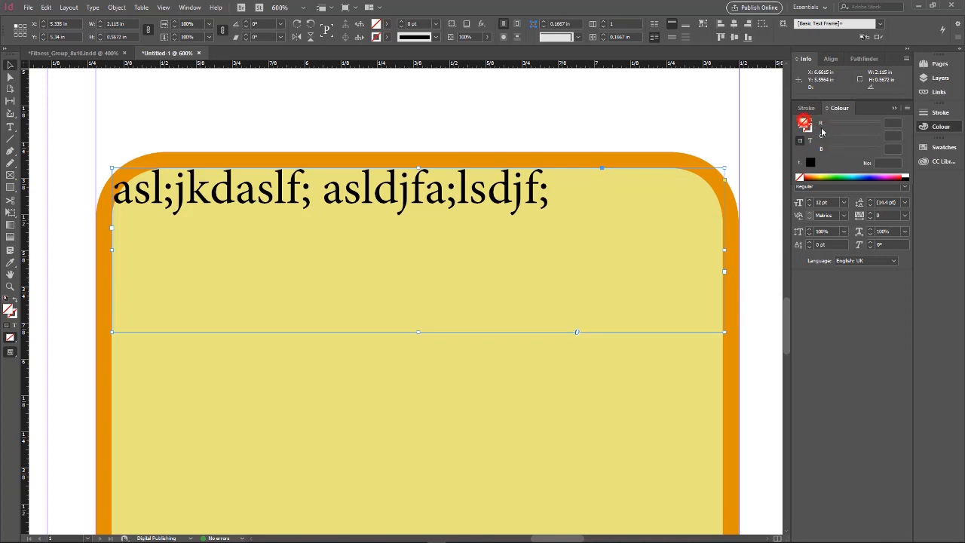
click(867, 175)
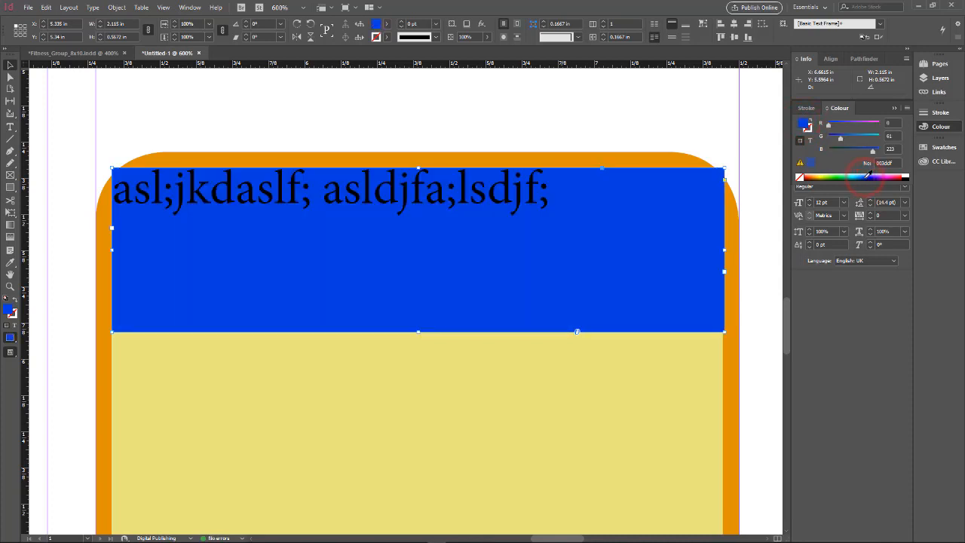
click(867, 177)
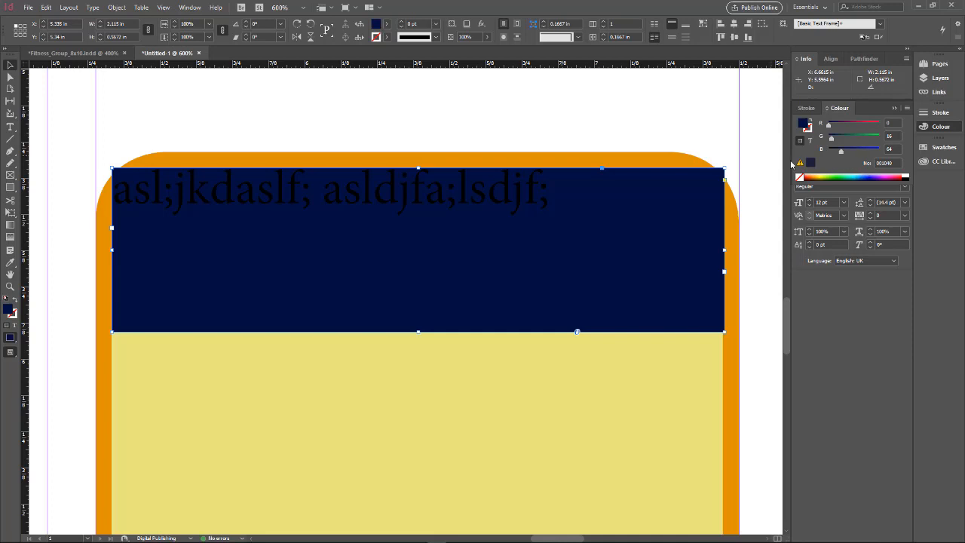
Colour all the placeholder text in the navy frame white, with no stroke
double_click(533, 201)
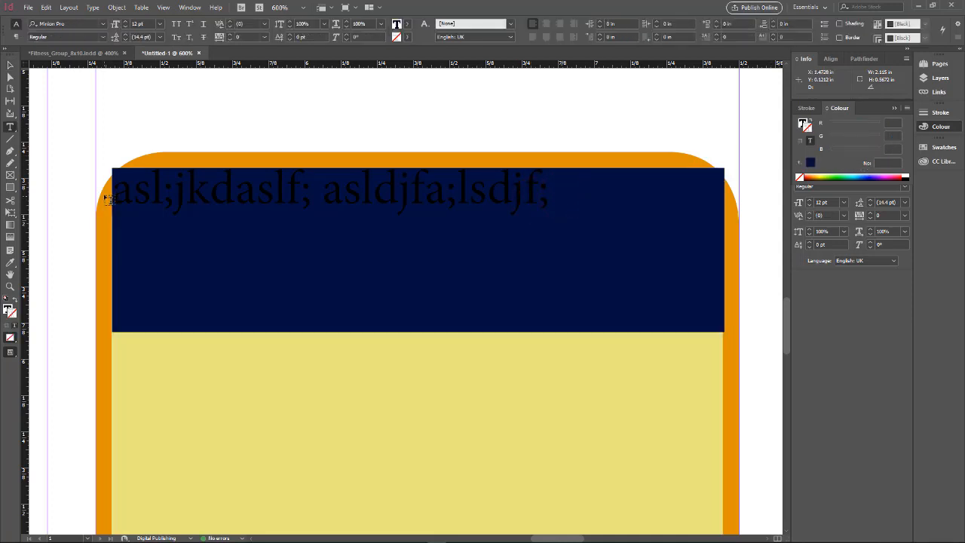
drag(581, 205, 134, 193)
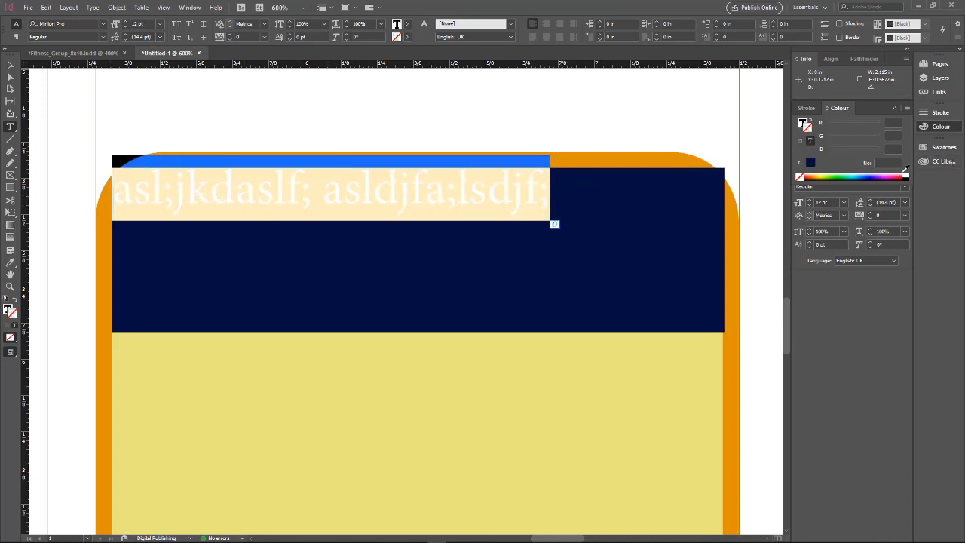
click(905, 176)
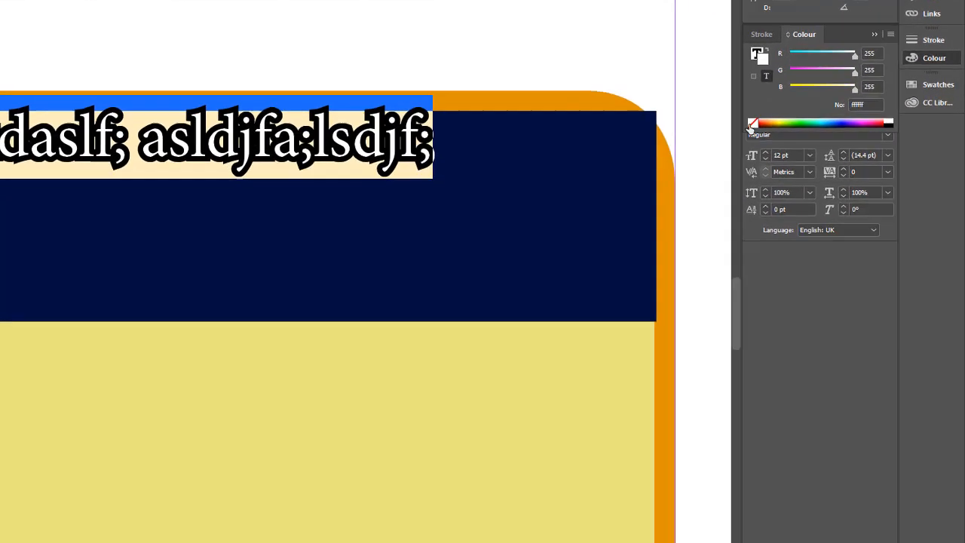
click(753, 123)
click(757, 54)
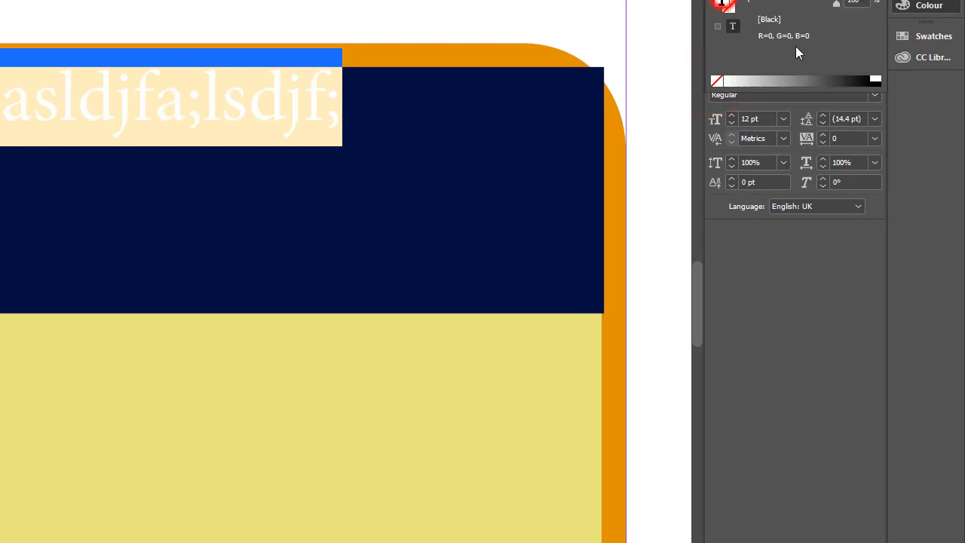
click(869, 79)
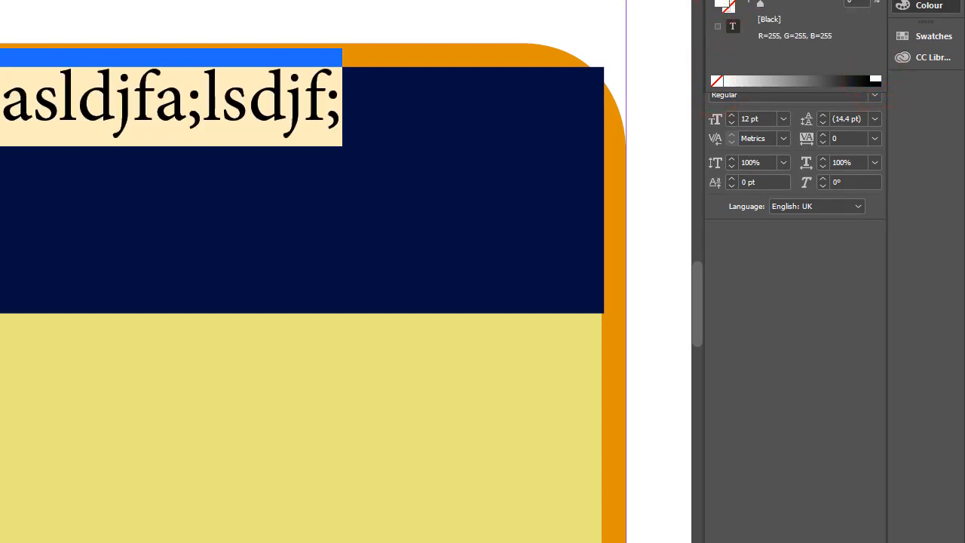
key(Escape)
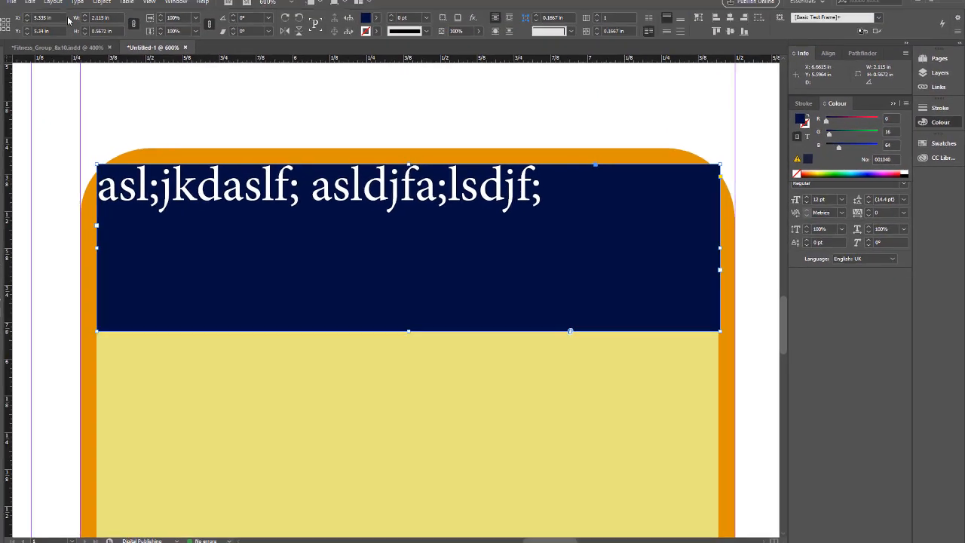
Unlink the navy frame's corner settings and give its two upper corners the Rounded shape
click(101, 2)
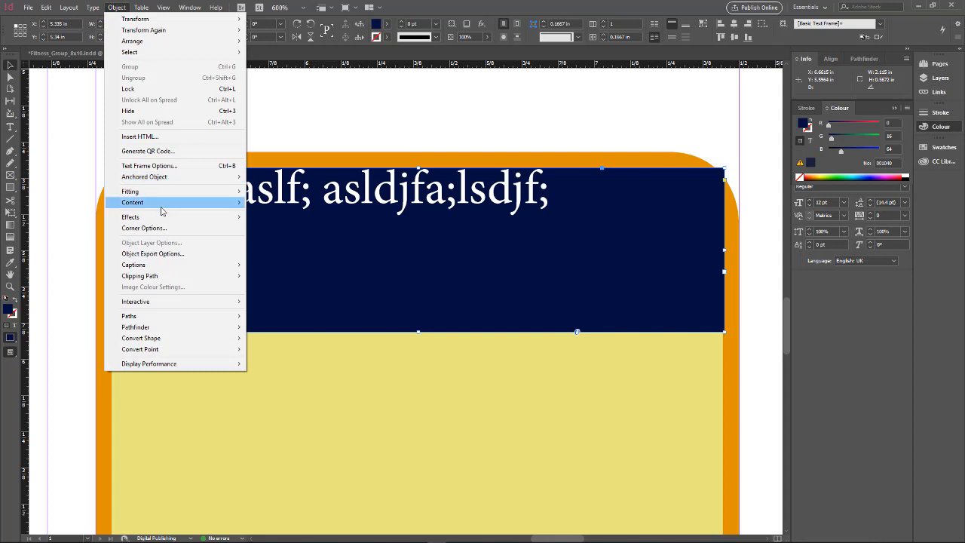
mouse_move(163, 208)
click(143, 228)
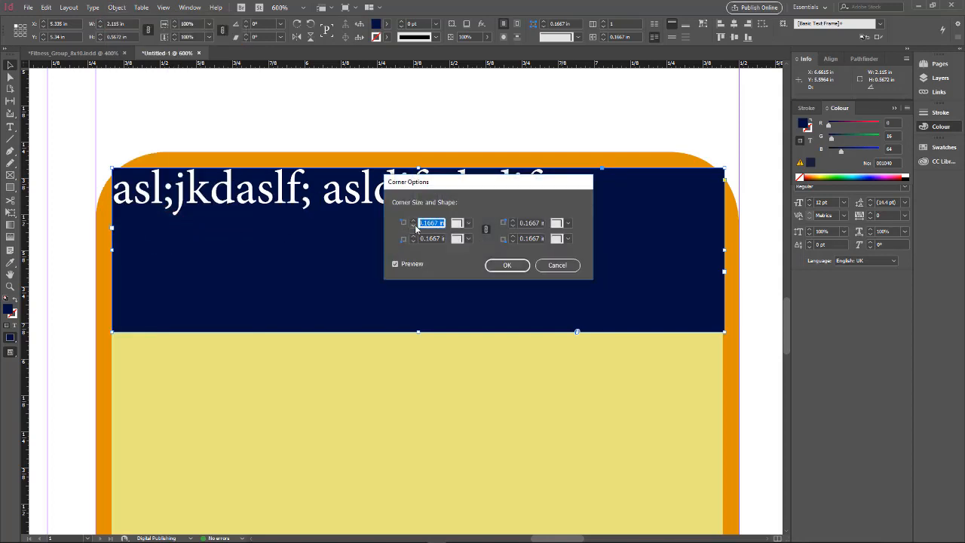
click(487, 230)
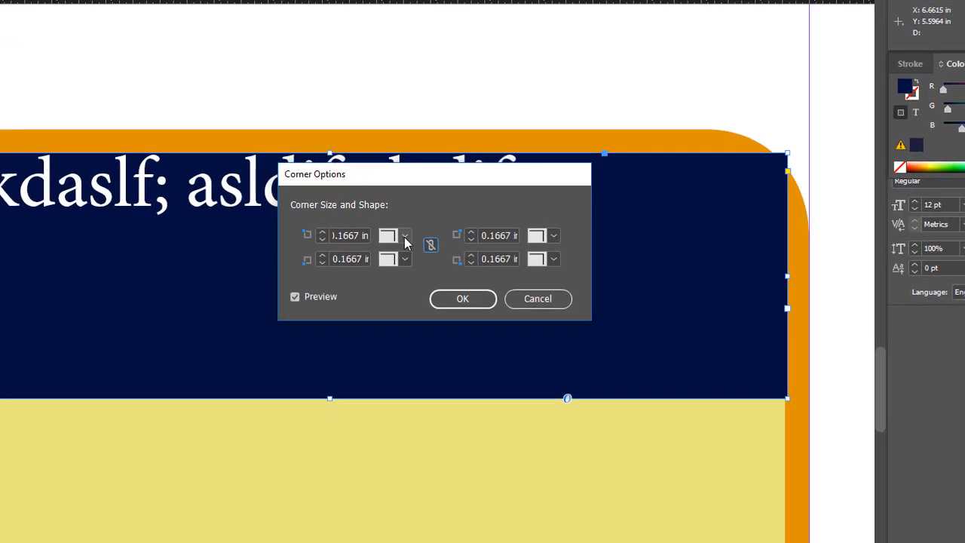
click(467, 223)
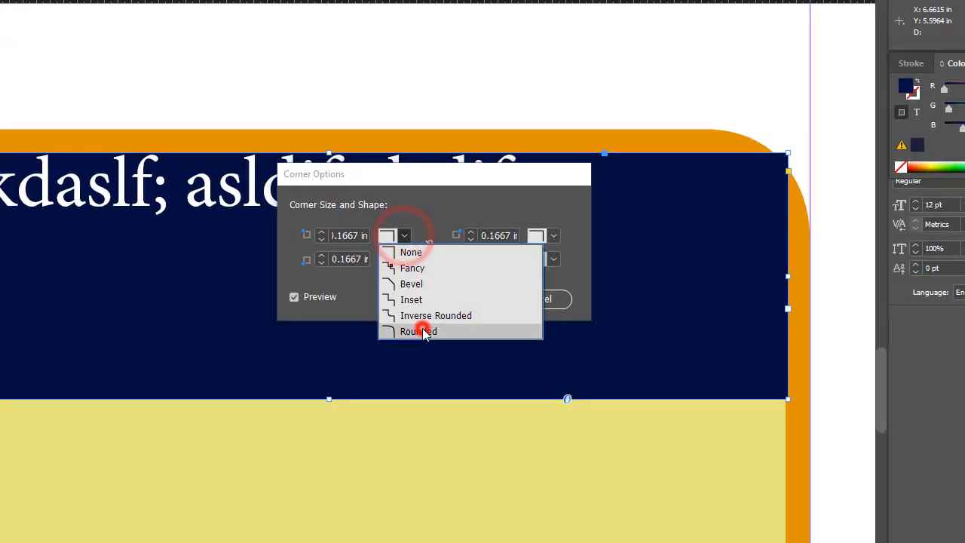
click(423, 331)
click(554, 237)
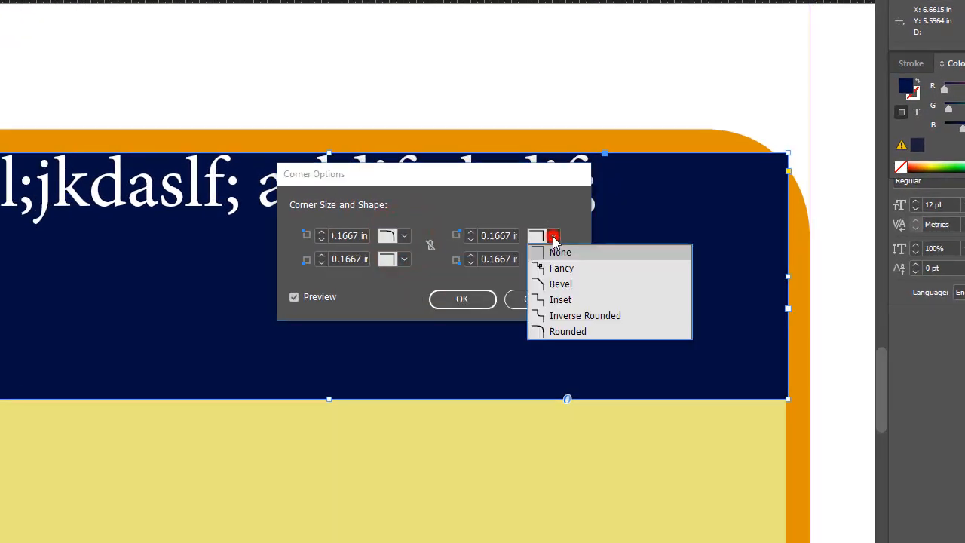
click(584, 330)
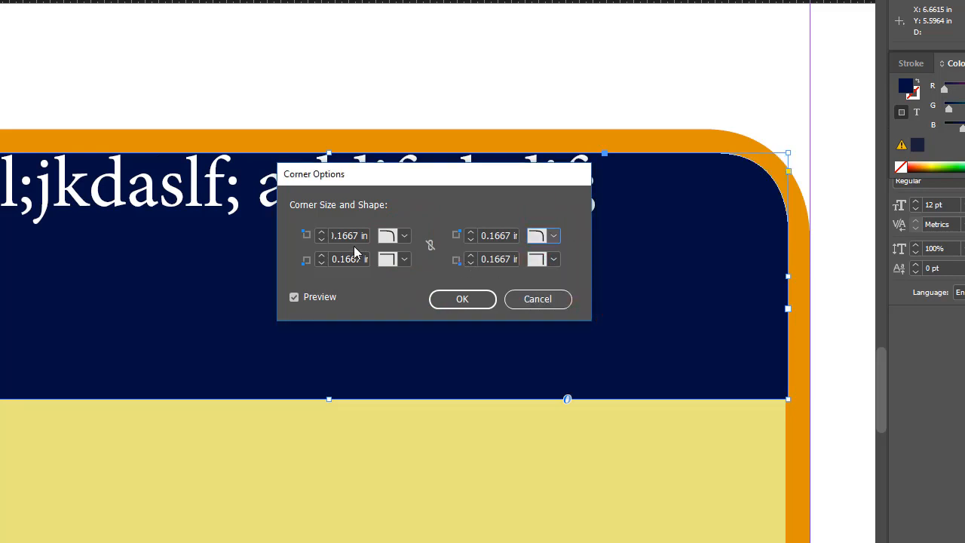
Set the navy frame's upper-left corner size to 0.1875 in and apply the corner options
click(322, 239)
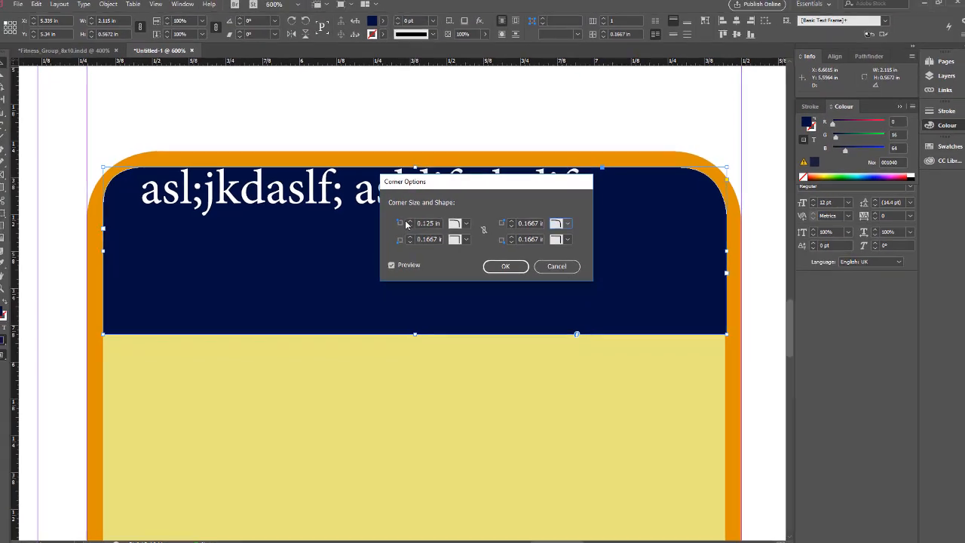
click(321, 231)
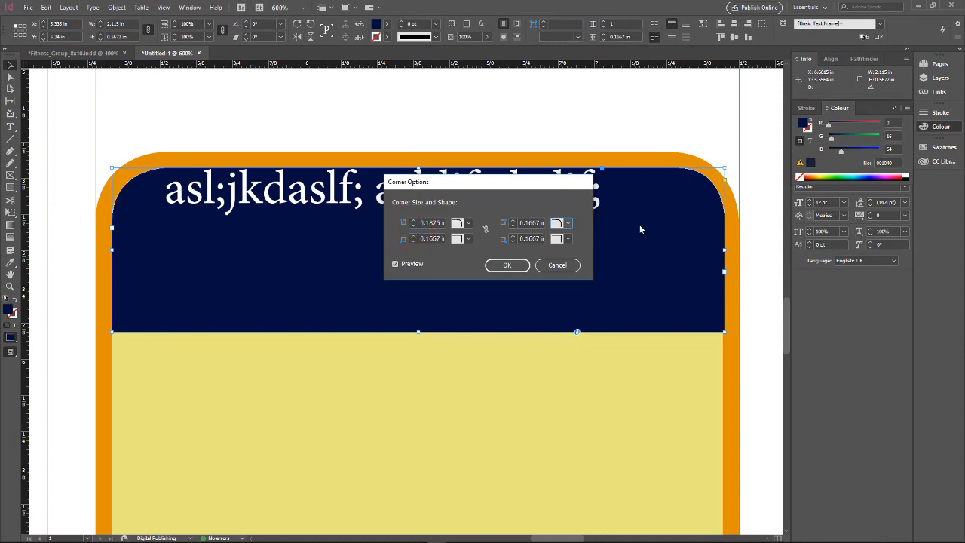
click(506, 265)
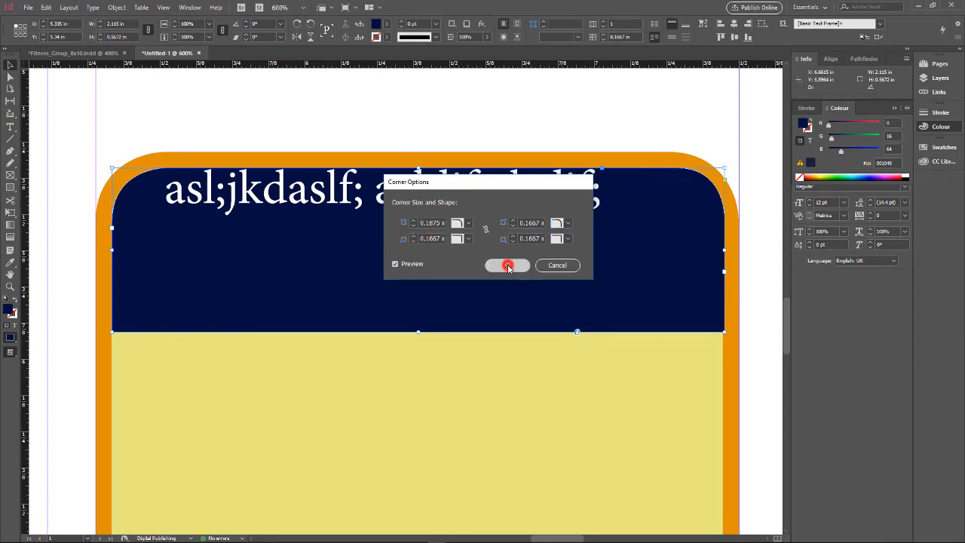
Shorten the navy header frame from its lower edge to a height of about 0.4 in
click(433, 280)
drag(420, 332, 436, 254)
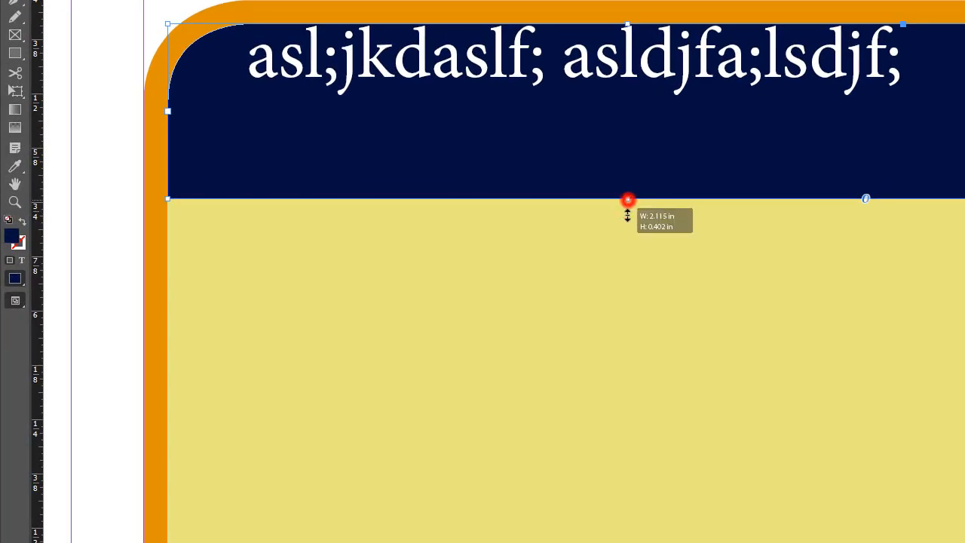
drag(630, 166, 628, 207)
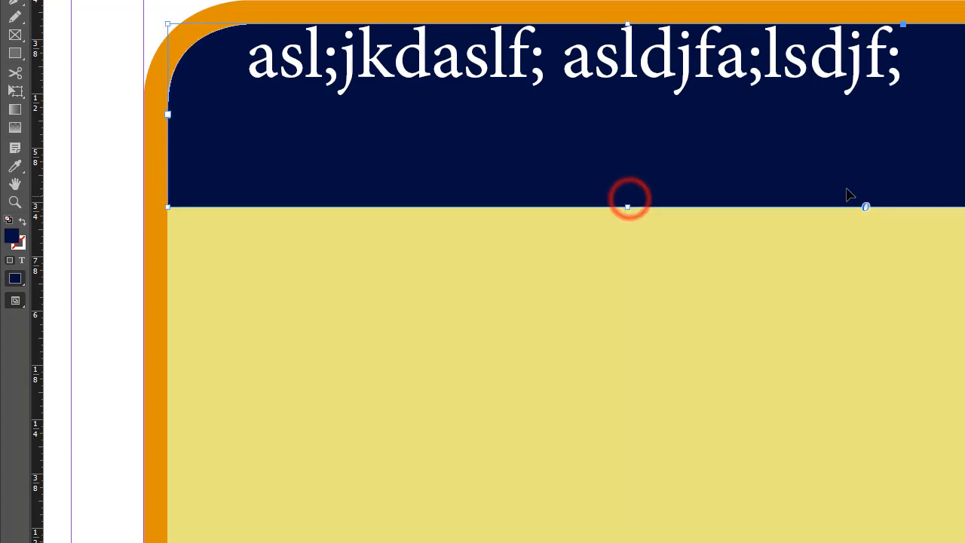
Draw a rectangle about 2.115 by 0.347 in directly below the navy header, spanning the inside of the orange stroke
click(104, 48)
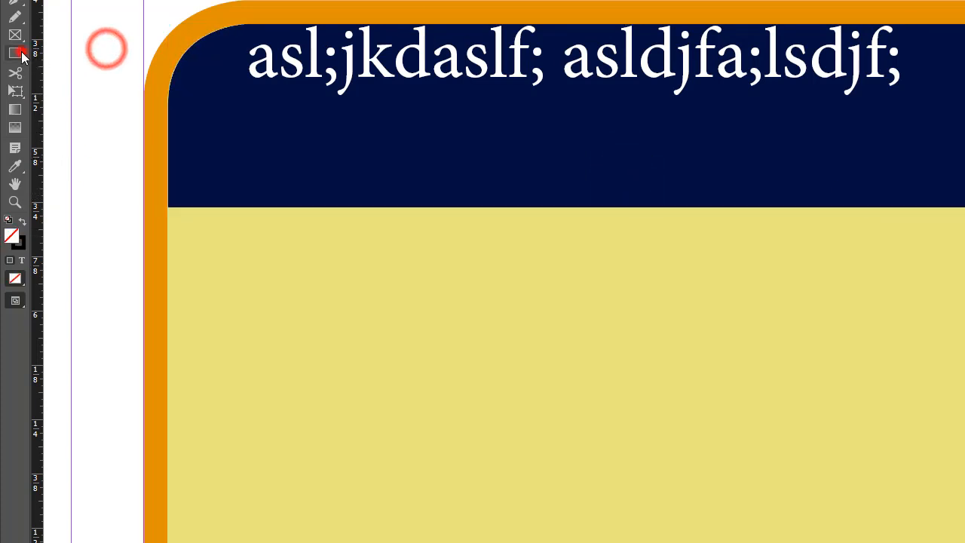
click(15, 52)
mouse_move(168, 208)
mouse_down()
mouse_move(915, 370)
mouse_move(964, 359)
mouse_up()
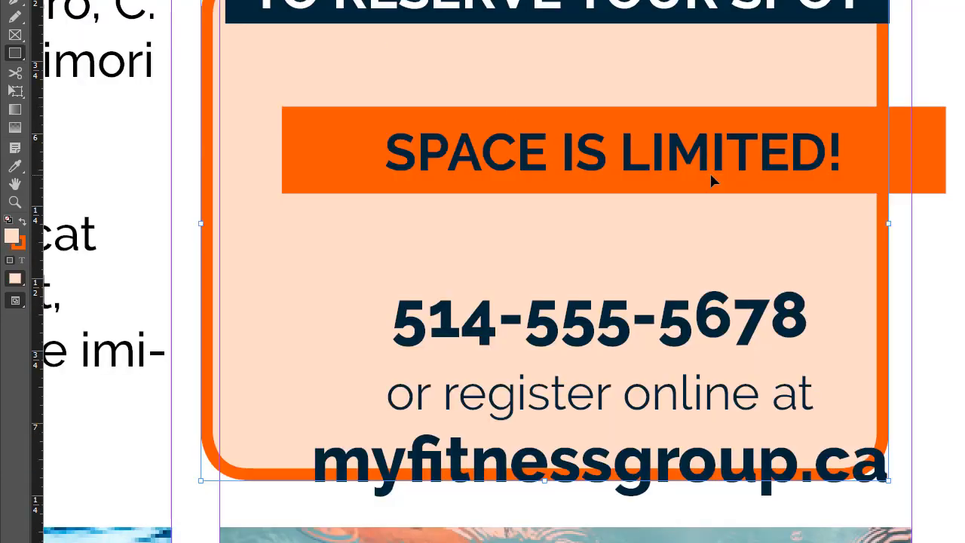
Switch to Fitness_Group_8x10.indd and undo the edits to its callout until all pieces are back in their assembled positions
key(ctrl+z)
key(ctrl+z)
key(ctrl+z)
key(ctrl+z)
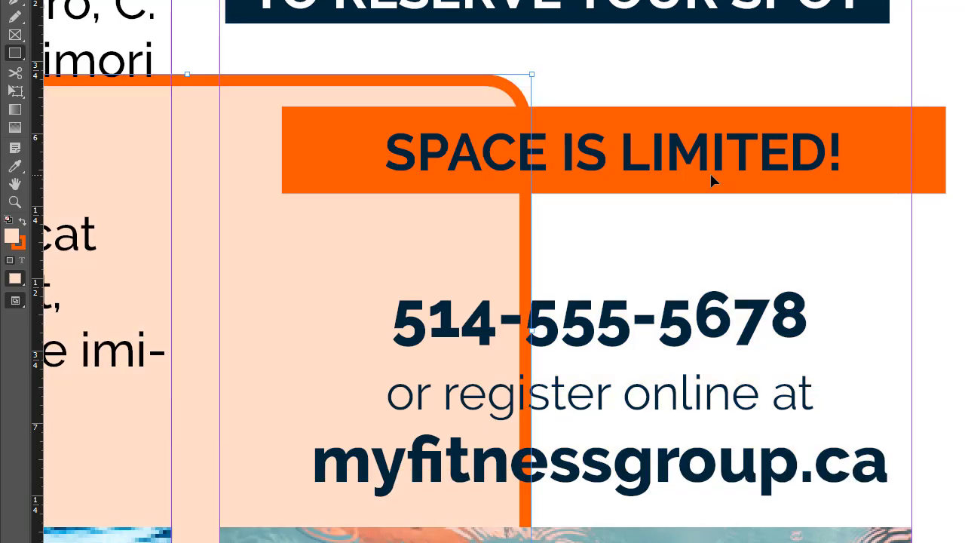
key(ctrl+z)
key(ctrl+z)
key(ctrl+z)
key(ctrl+z)
key(ctrl+z)
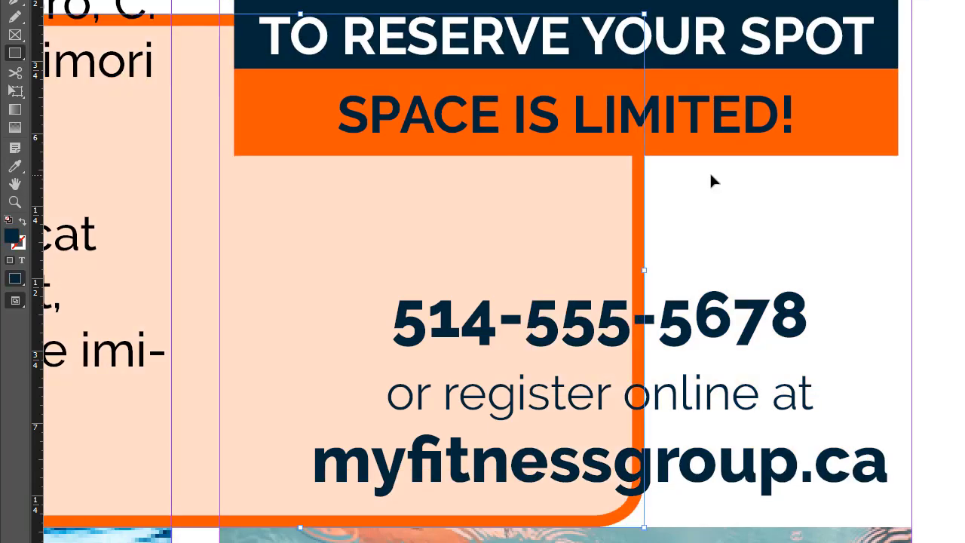
key(ctrl+z)
key(ctrl+z)
key(ctrl+z)
key(ctrl+z)
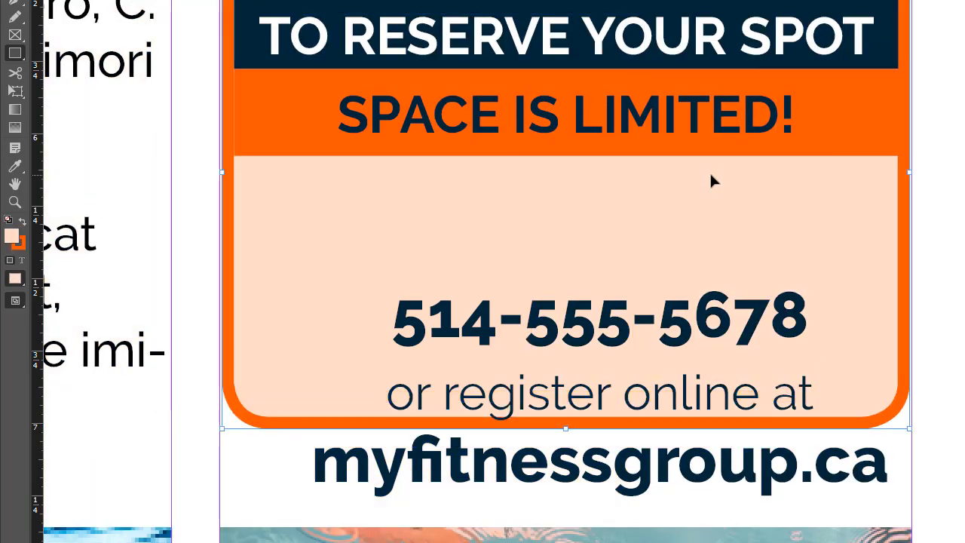
key(ctrl+z)
key(ctrl+z)
key(ctrl+z)
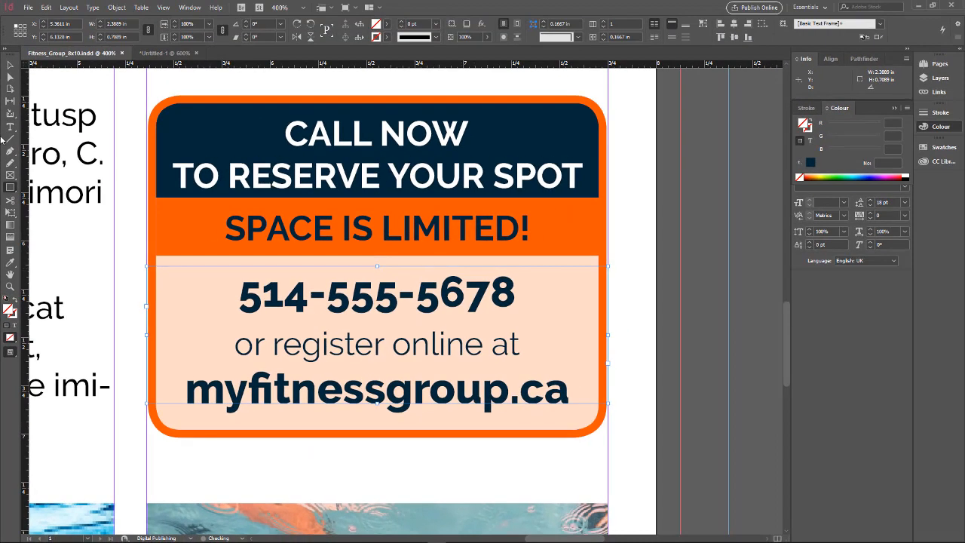
Select all the parts of the finished "CALL NOW TO RESERVE YOUR SPOT" callout and copy them
click(10, 66)
click(629, 104)
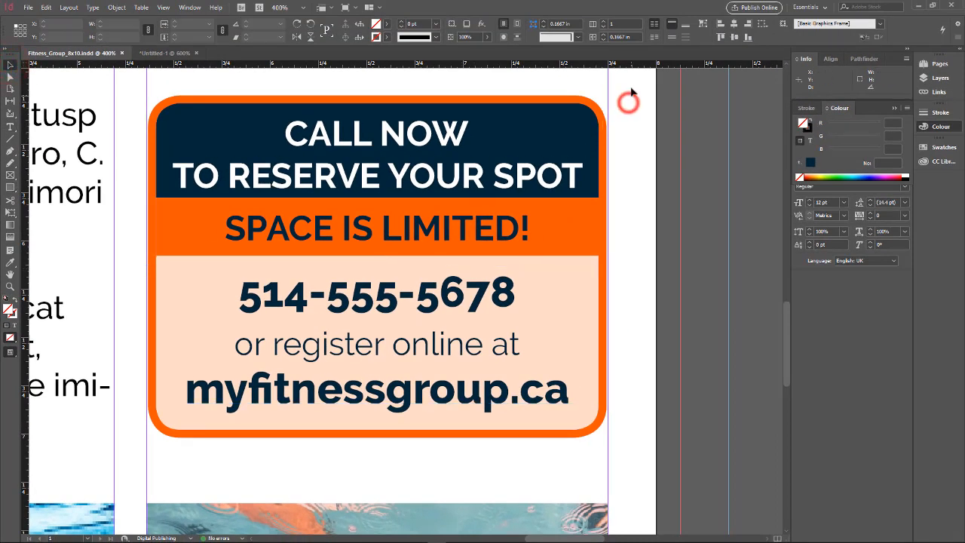
drag(630, 87, 136, 445)
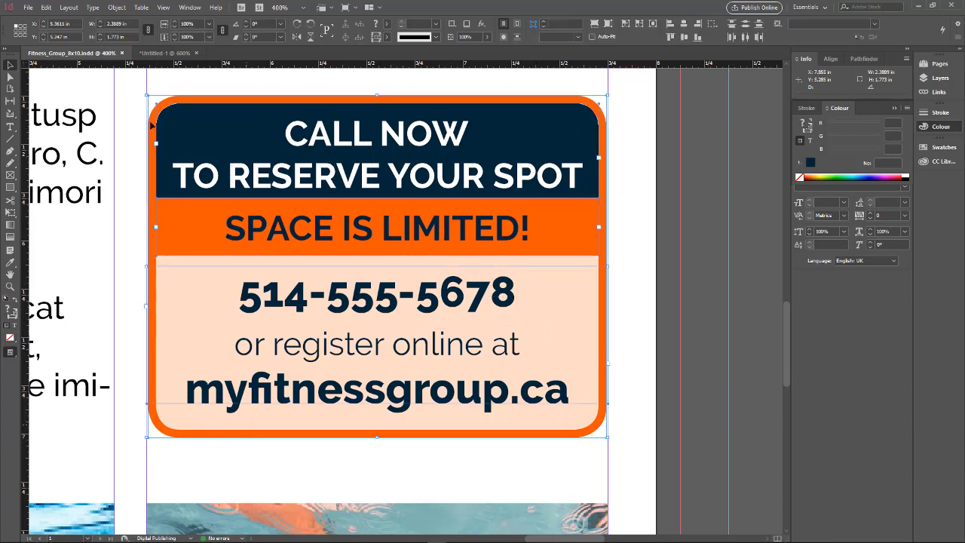
In the Untitled-1 document, delete the yellow practice box with its navy header and rectangle, keeping the body text
click(164, 53)
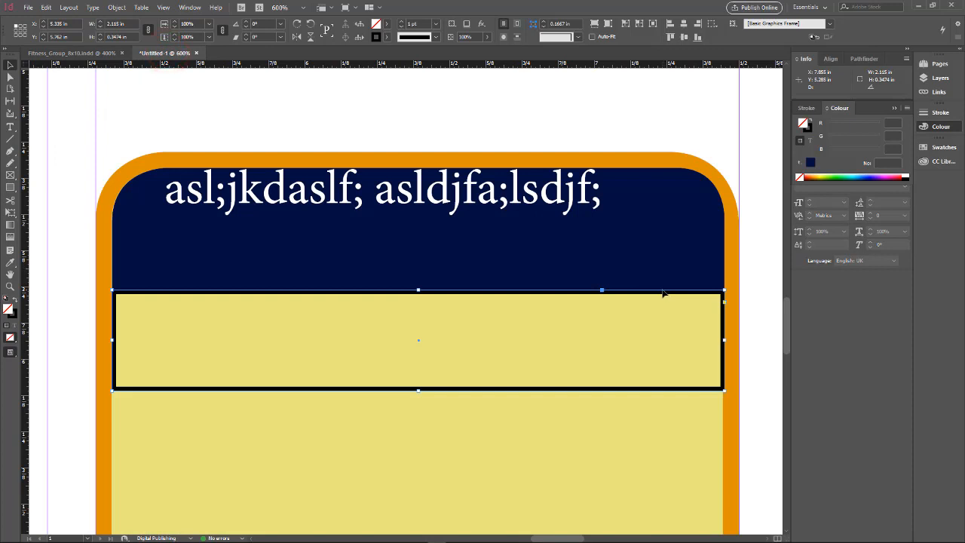
key(ctrl+0)
drag(573, 399, 458, 310)
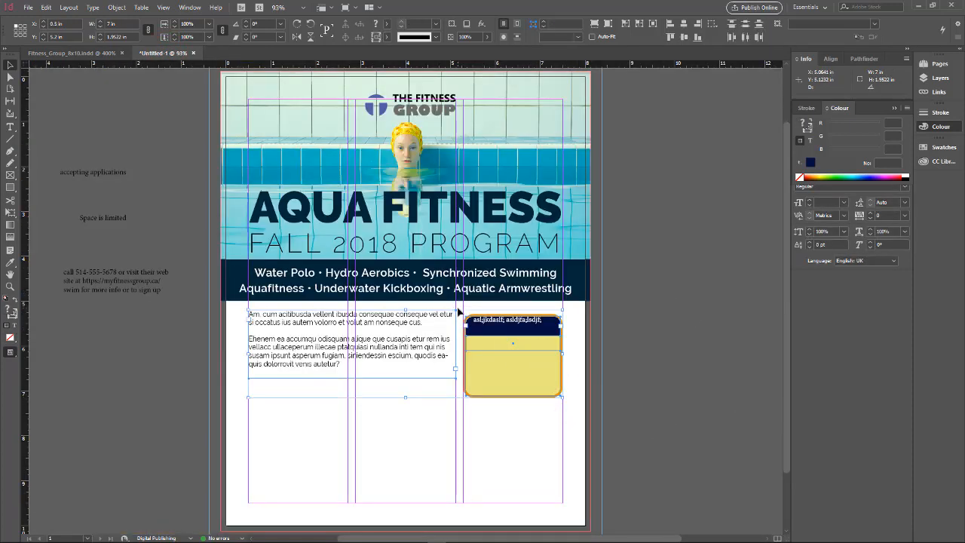
shift+click(419, 334)
key(Delete)
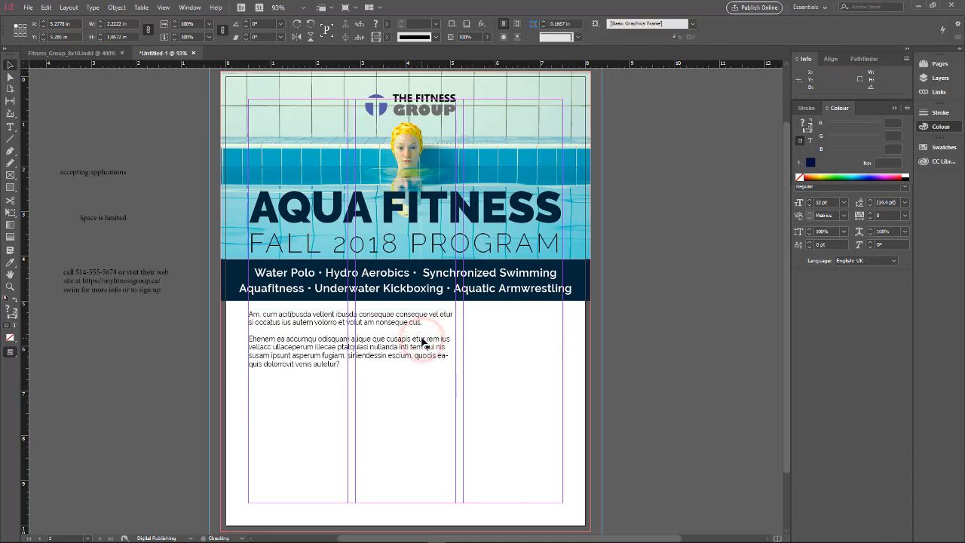
Paste the copied callout into the flyer and group its parts
key(ctrl+v)
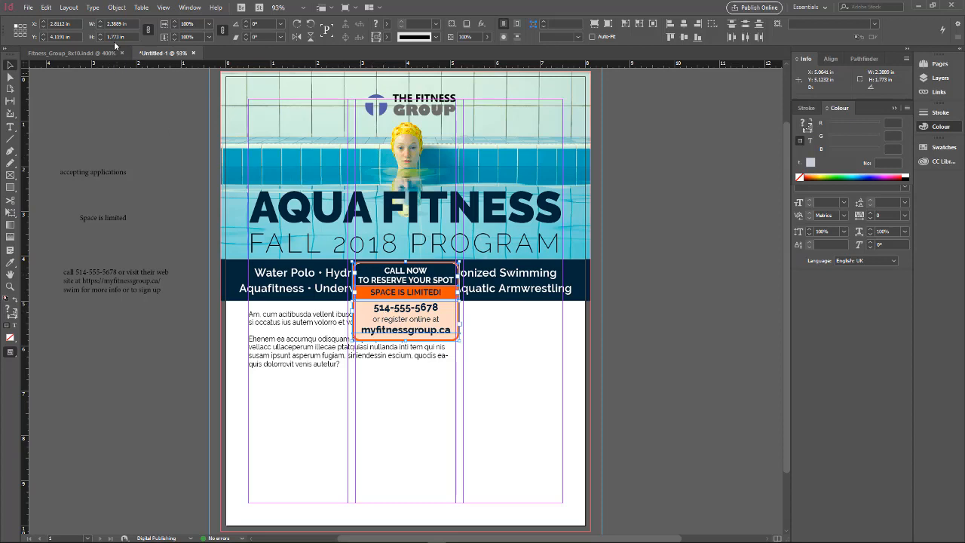
click(117, 7)
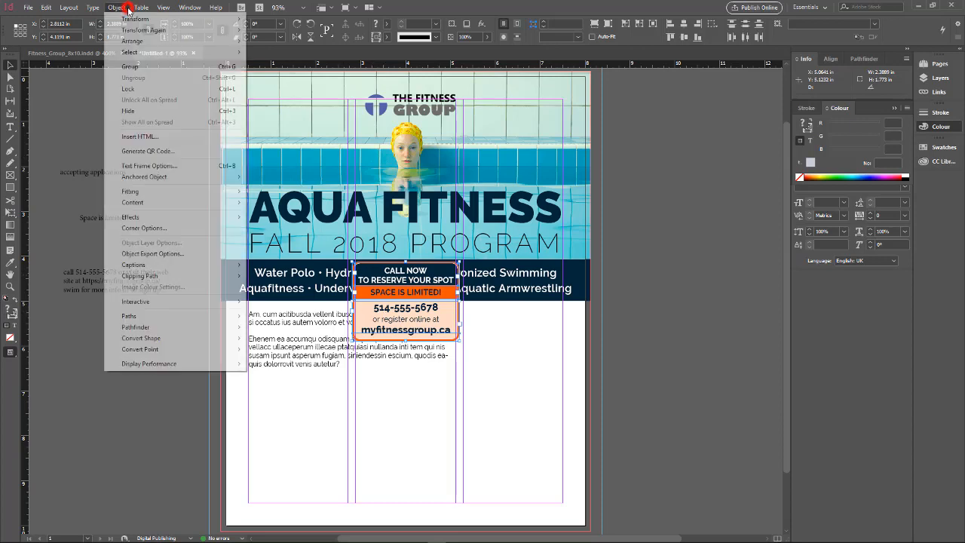
click(132, 66)
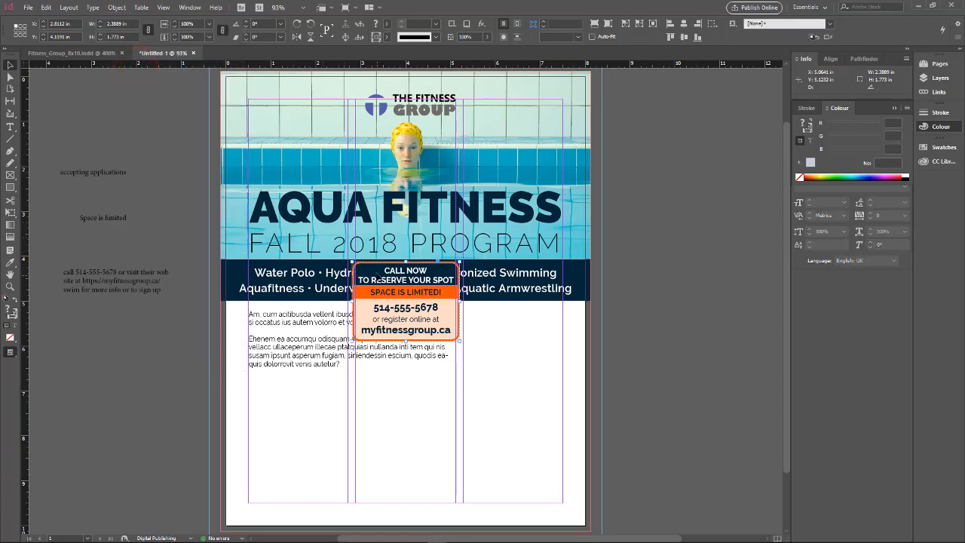
Move the grouped callout into the third column, aligned with the column's left guide and the top of the body text
drag(408, 316, 462, 327)
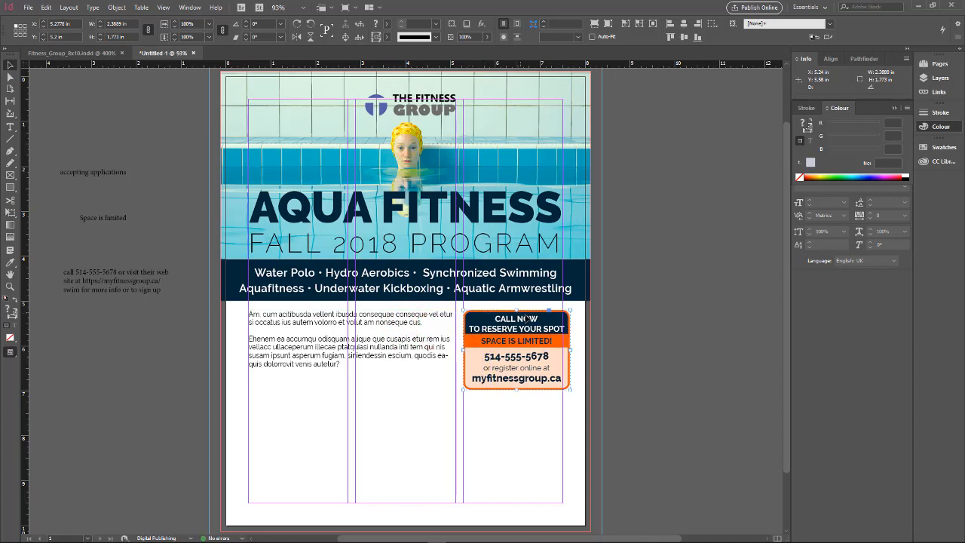
click(97, 53)
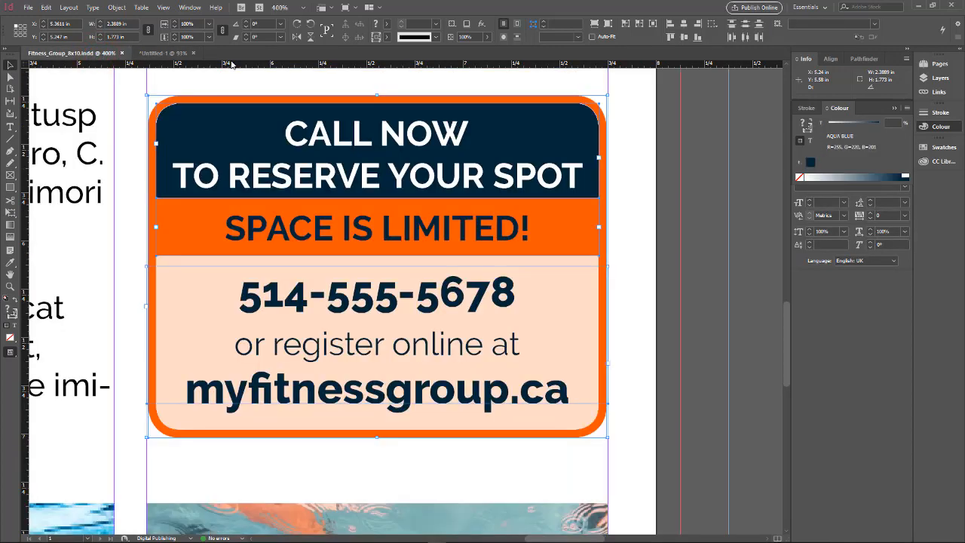
click(162, 54)
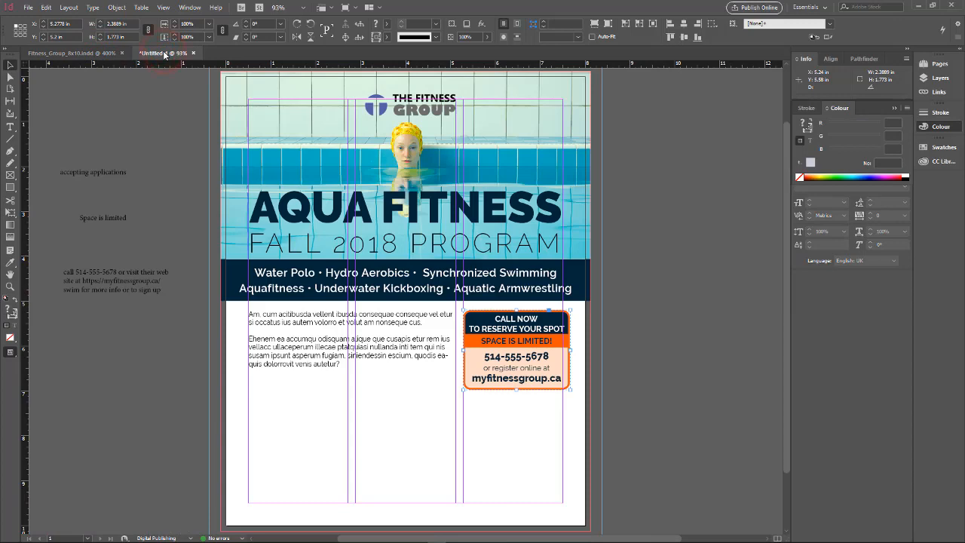
Try resizing the grouped callout from its lower-right corner to suit the third column, and undo the attempts
key(ctrl+minus)
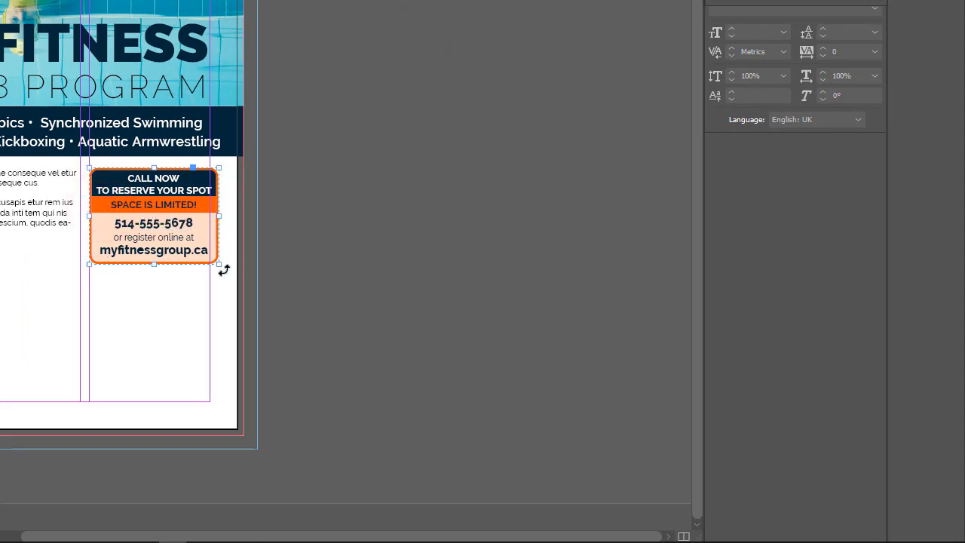
mouse_move(218, 264)
mouse_down()
mouse_move(186, 241)
mouse_move(218, 270)
mouse_move(208, 259)
mouse_up()
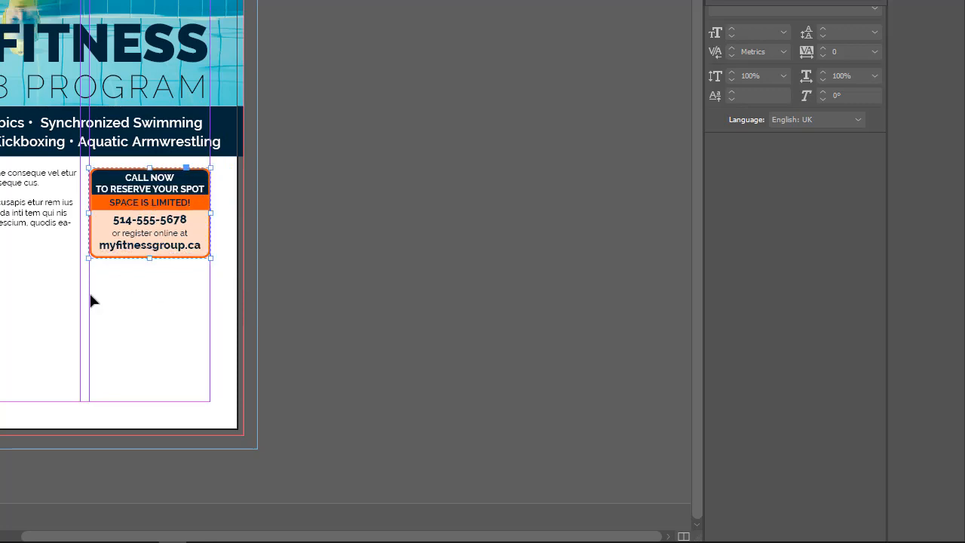
key(ctrl+z)
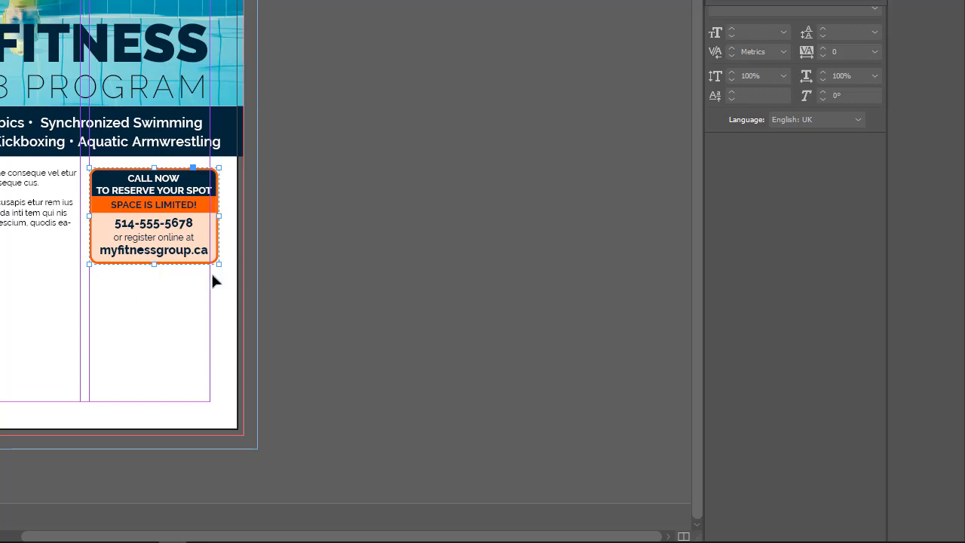
mouse_move(220, 266)
mouse_down()
mouse_move(210, 257)
mouse_move(218, 270)
mouse_up()
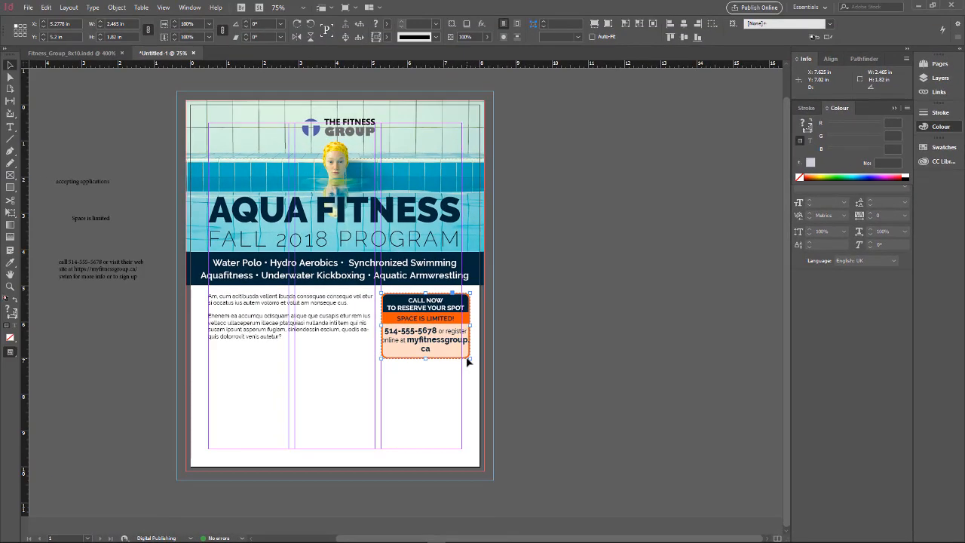
key(ctrl+z)
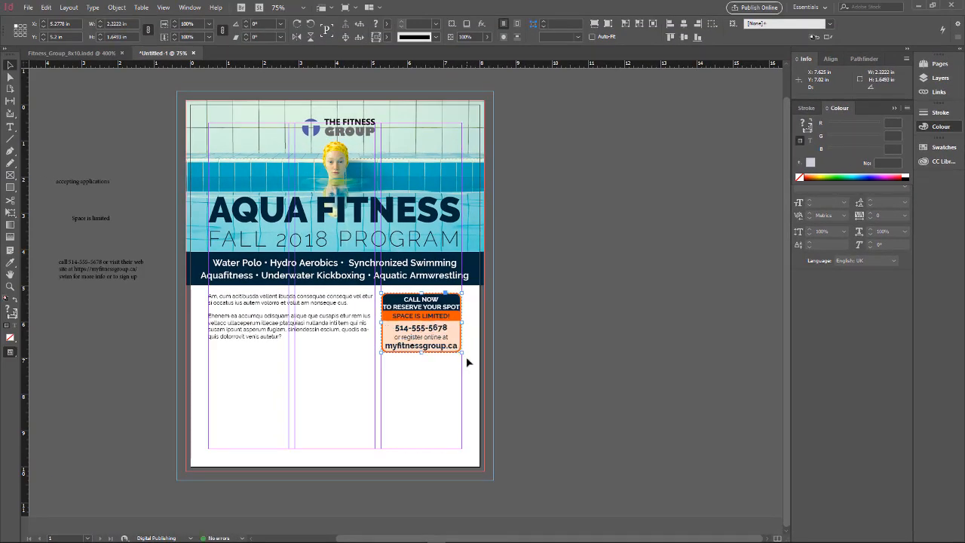
Scale the grouped callout together with its text to the third column's width, about 2.22 by 1.65 in
drag(462, 352, 467, 358)
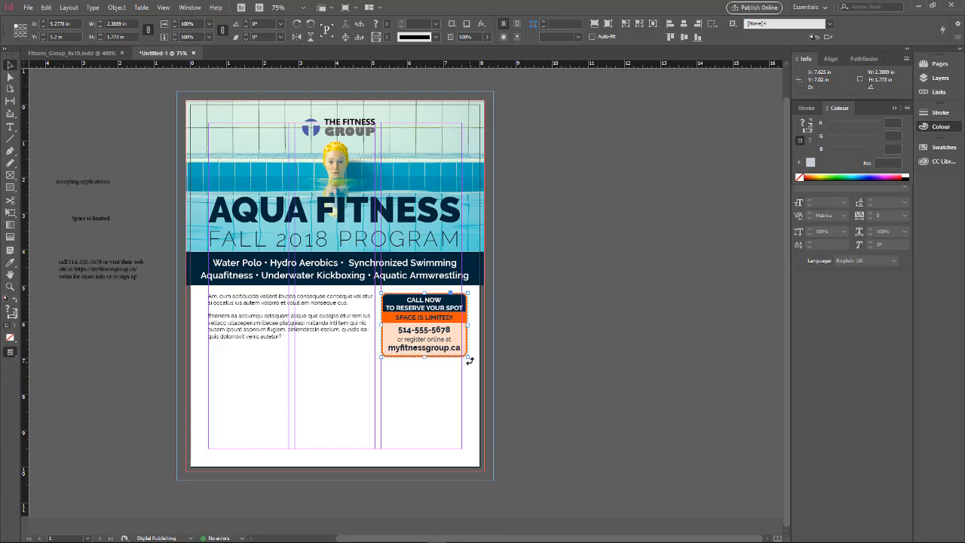
mouse_move(467, 355)
mouse_down()
mouse_move(478, 357)
mouse_move(476, 346)
mouse_move(467, 354)
mouse_up()
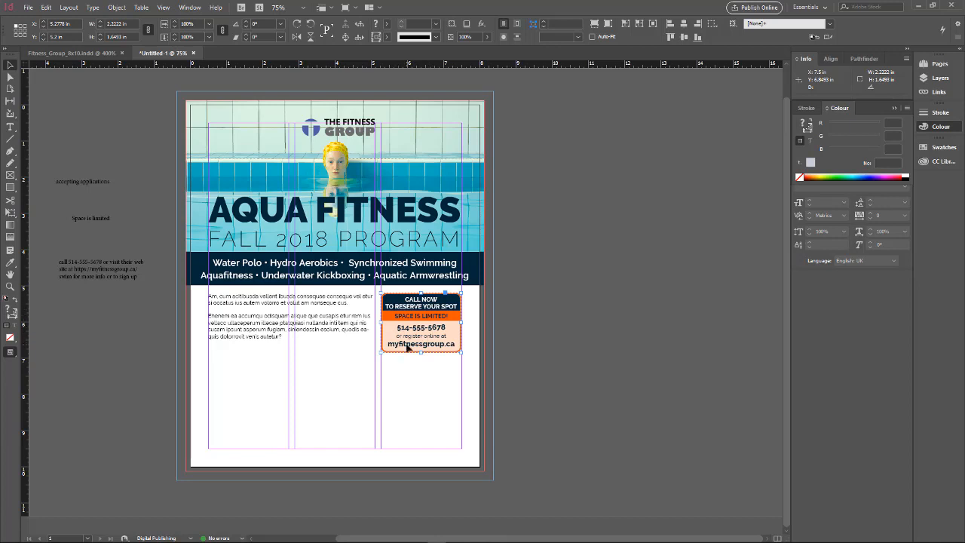
Undo the callout's last scaling and moves, and refit it to the third column at Y 5.3 in, about 2.22 by 1.65 in
key(ctrl+z)
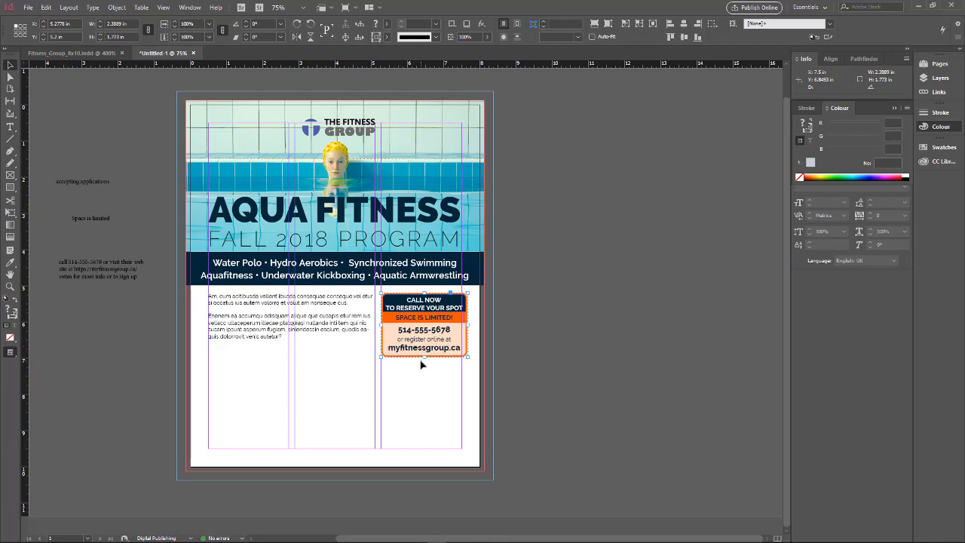
key(ctrl+z)
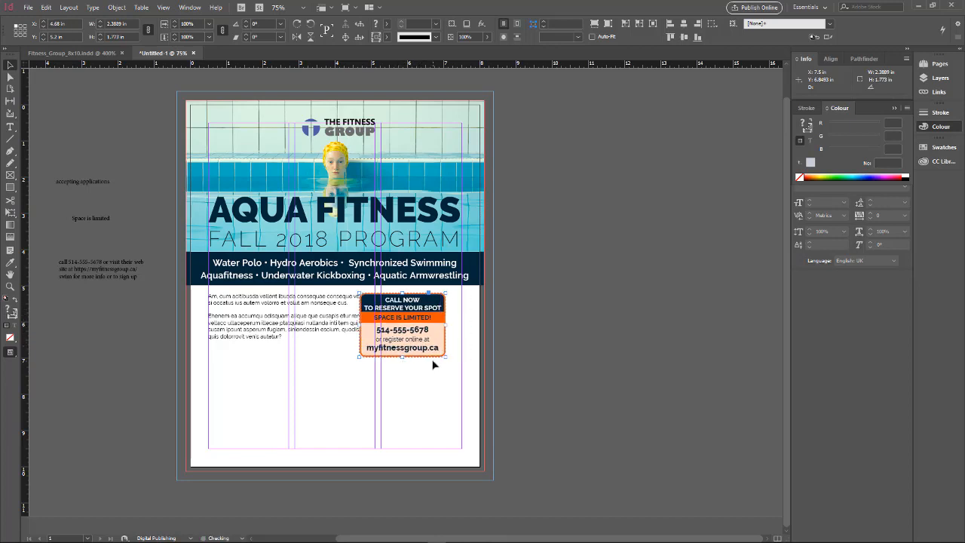
key(ctrl+z)
drag(399, 320, 463, 357)
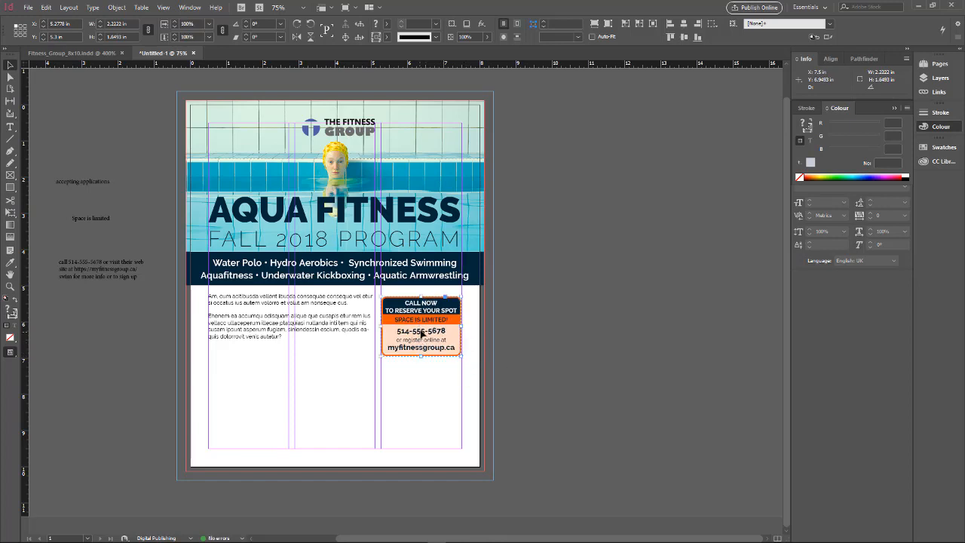
click(253, 377)
click(10, 175)
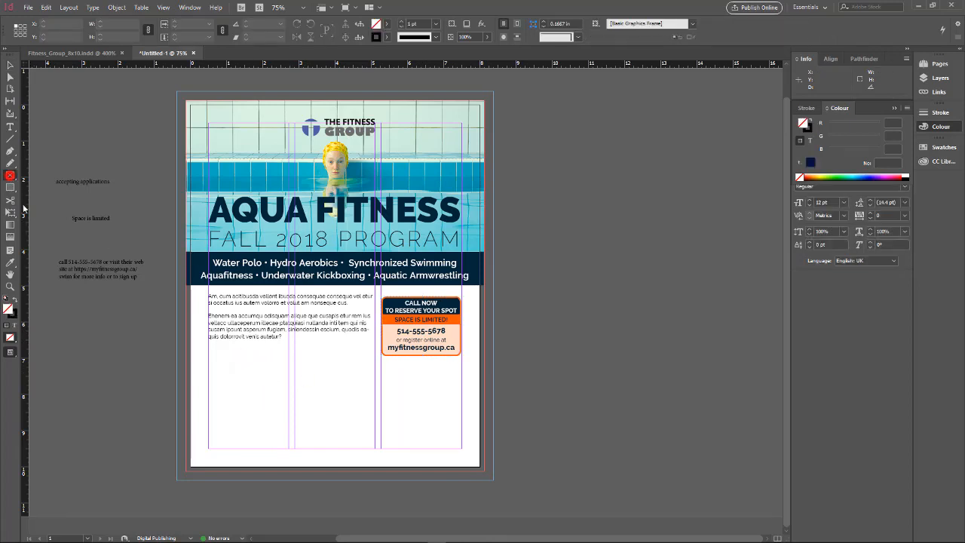
drag(209, 450, 288, 369)
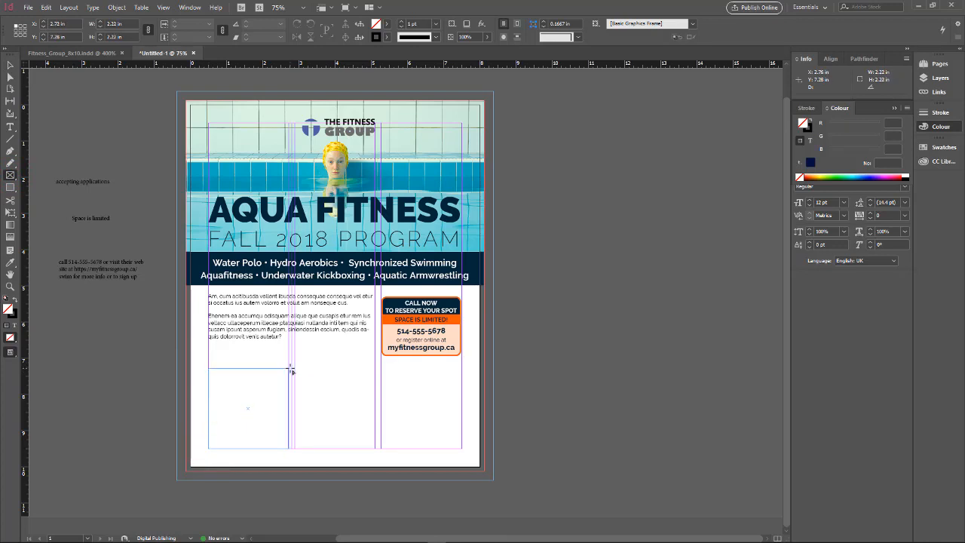
click(12, 66)
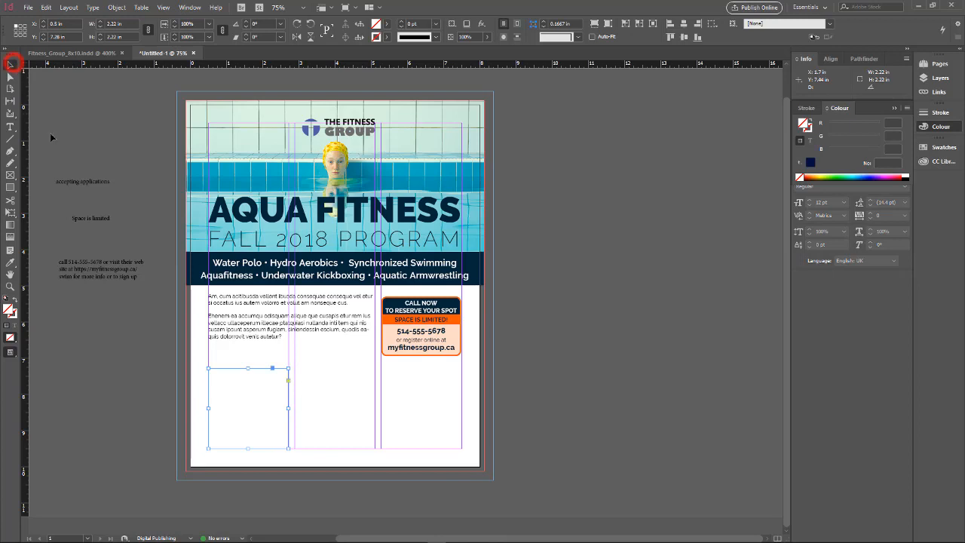
click(264, 398)
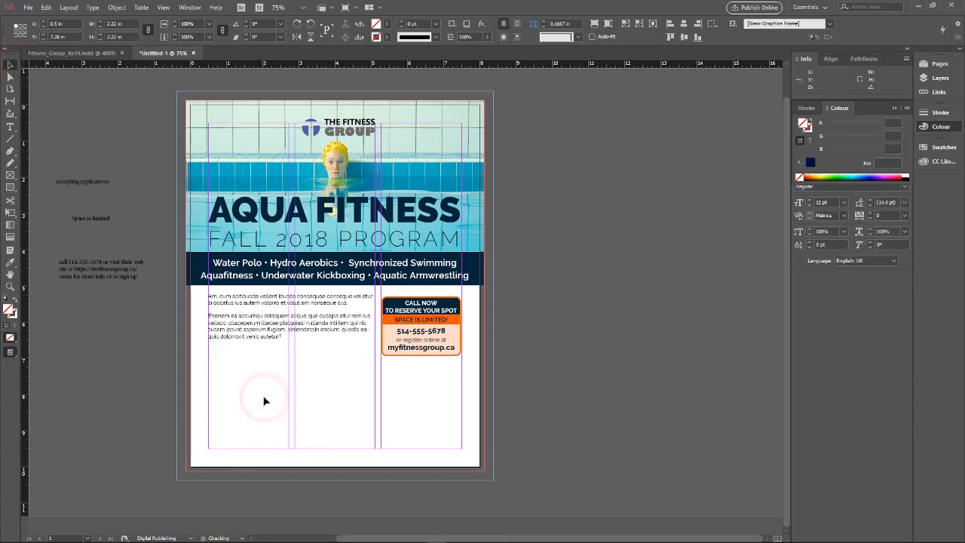
key(Delete)
Draw a square image frame about 2.25 in wide at the bottom of the first column and duplicate it into the second column
click(10, 175)
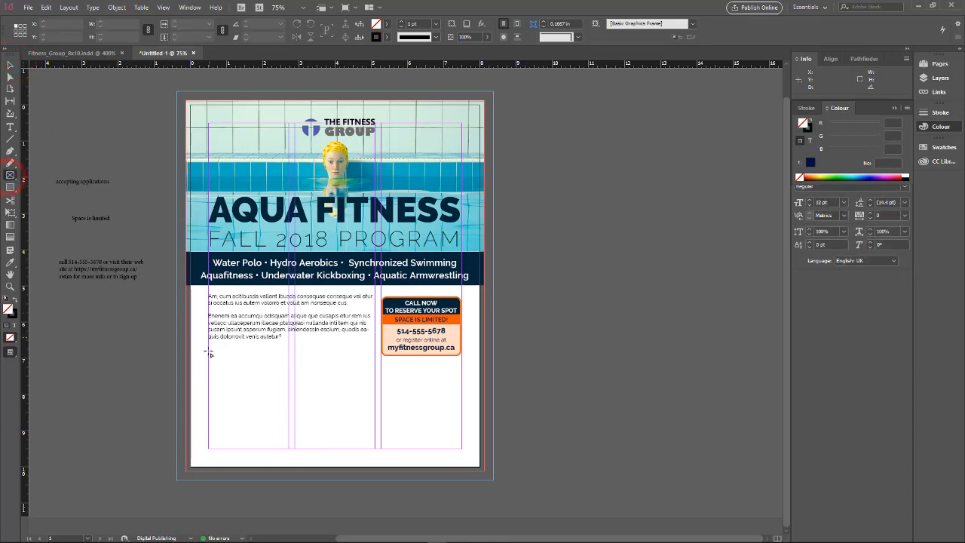
drag(208, 368, 304, 450)
click(11, 66)
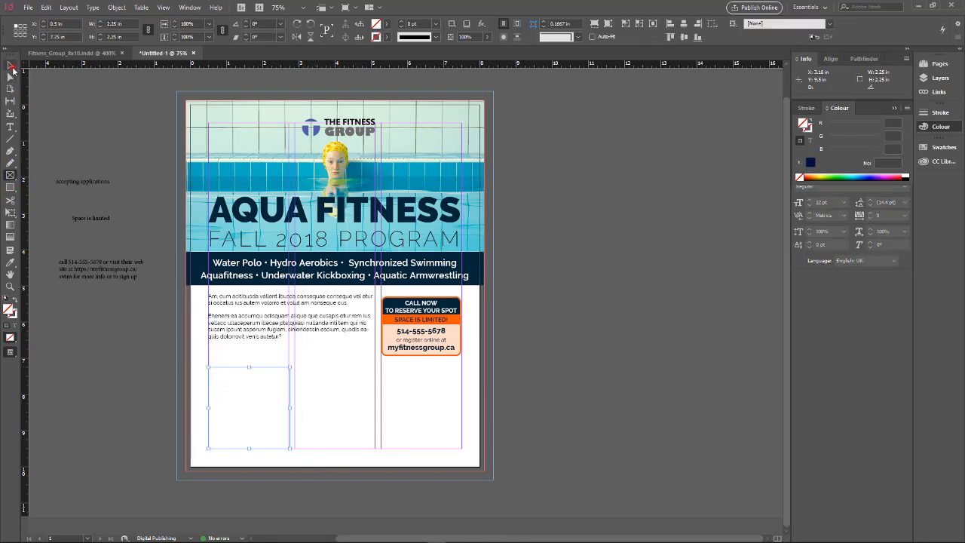
drag(215, 423, 295, 425)
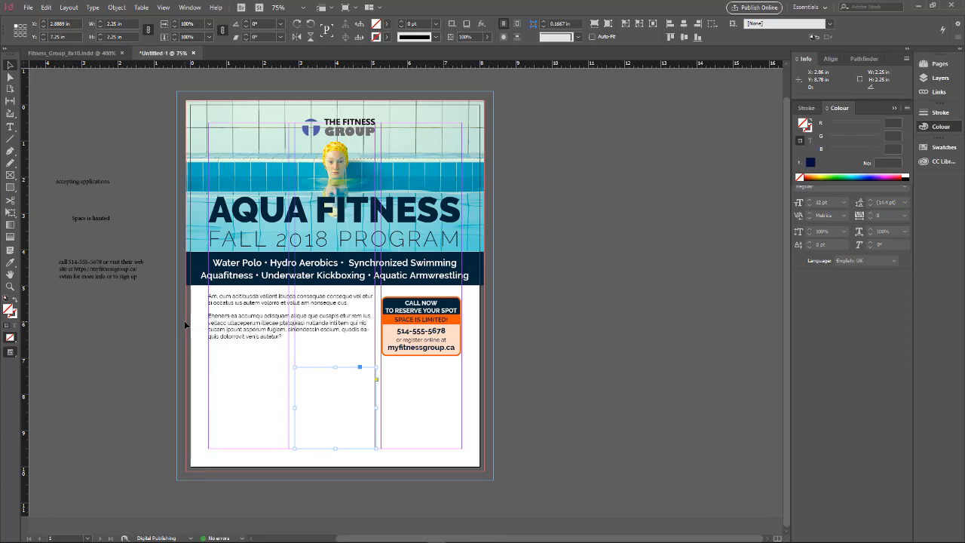
Turn on the display of frame edges
key(ctrl+h)
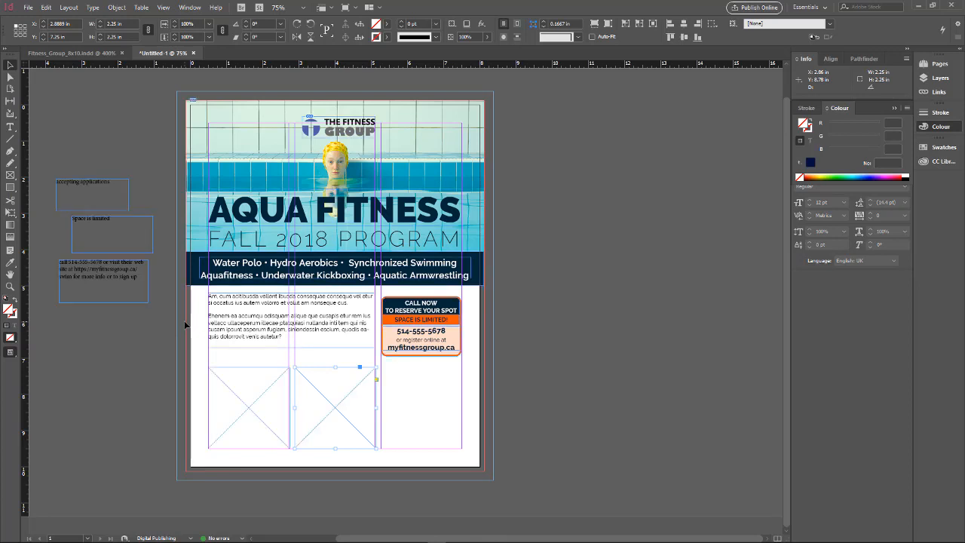
key(ctrl+h)
key(ctrl+h)
key(ctrl+h)
key(ctrl+h)
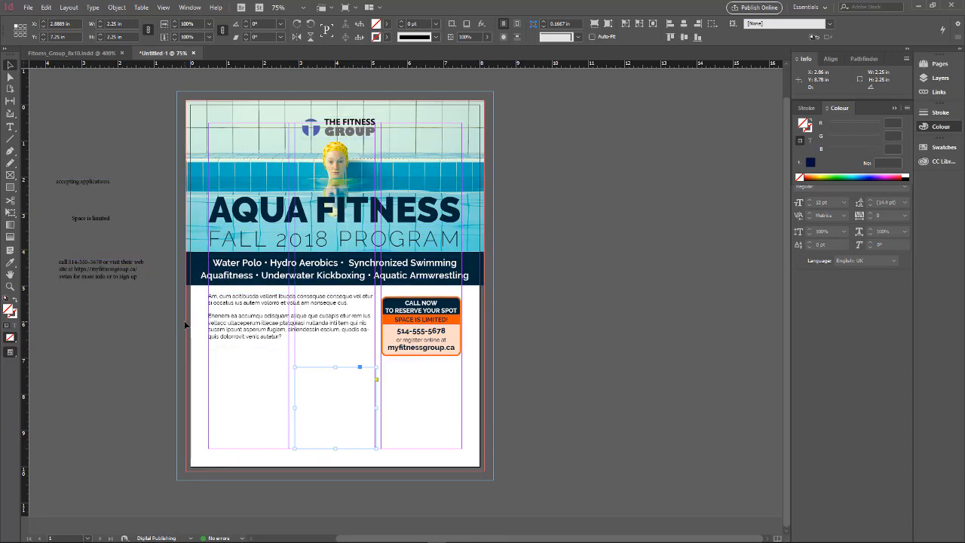
key(ctrl+h)
key(ctrl+h)
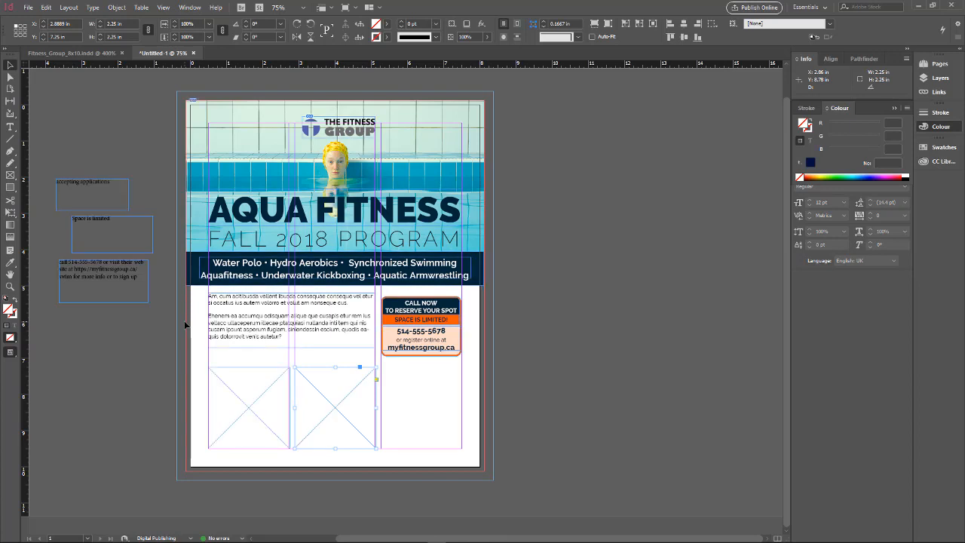
Resize the first column's image frame to the column width, about 2.22 in square
click(263, 402)
drag(291, 449, 286, 445)
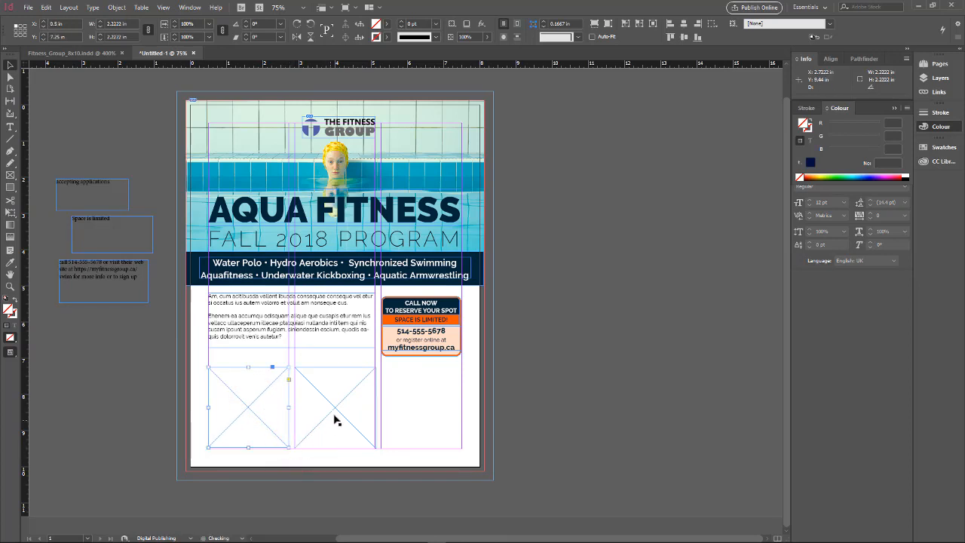
click(334, 405)
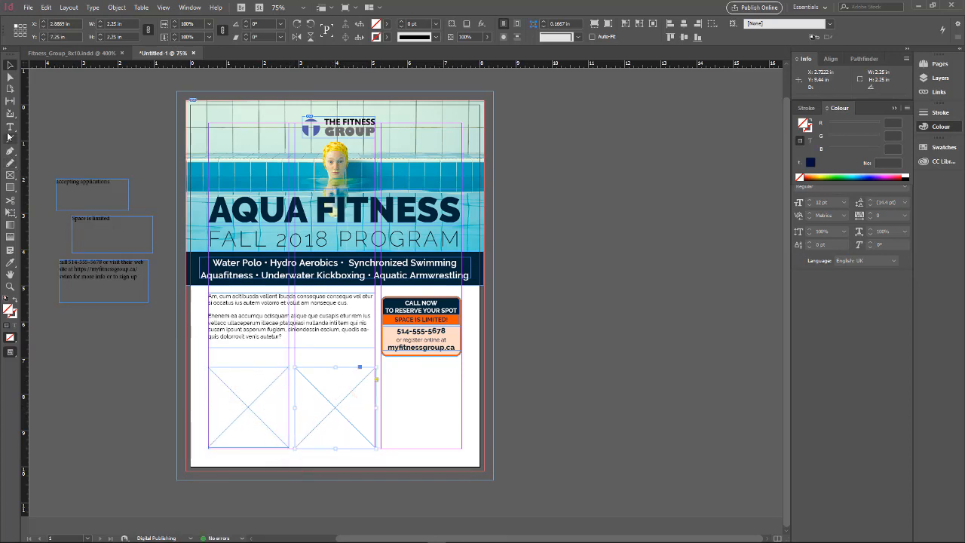
Draw a square image frame about 2.22 in wide in the third column, level with the other two frames
click(11, 175)
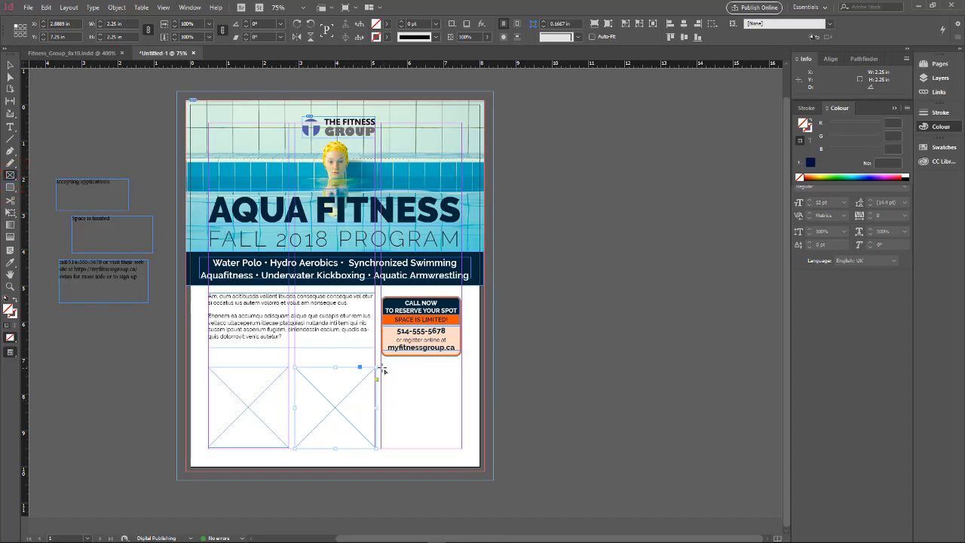
drag(382, 362, 462, 447)
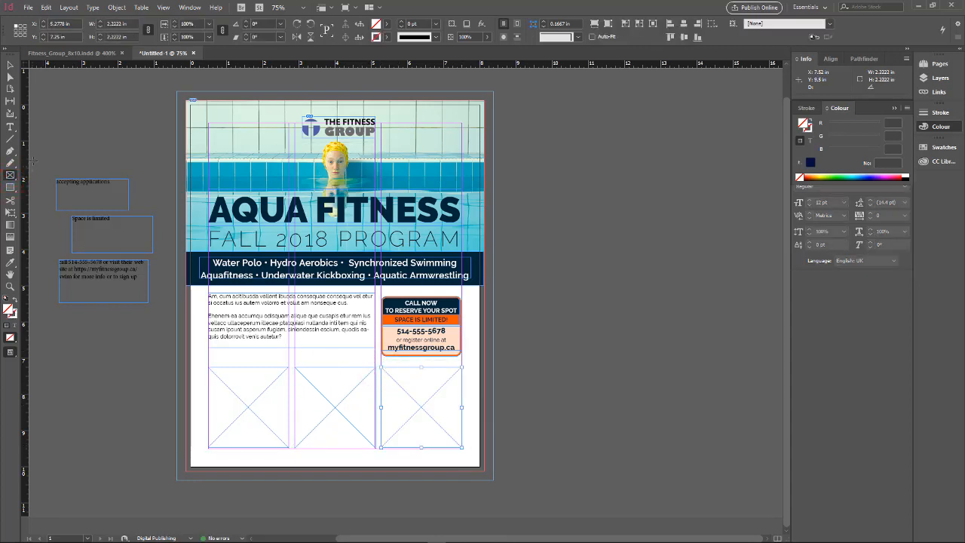
click(11, 65)
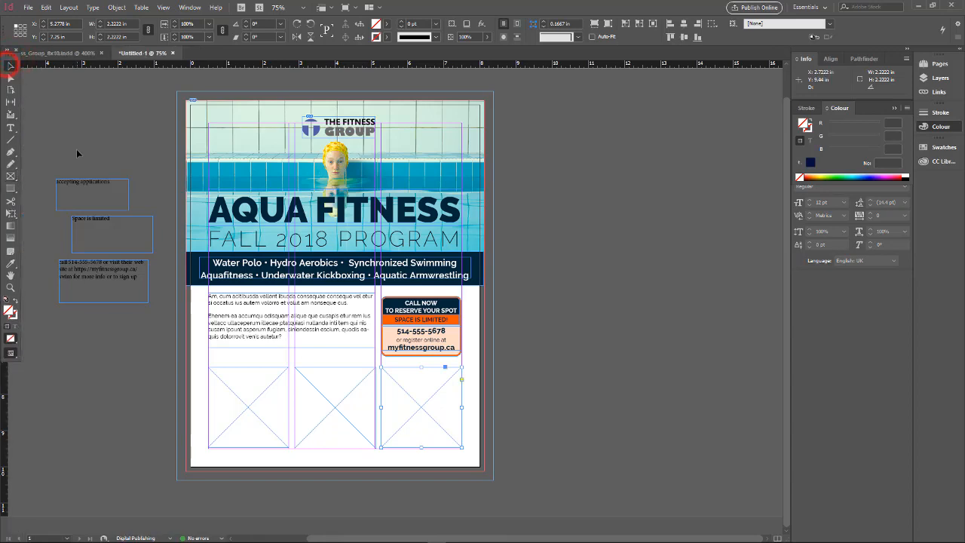
Place maria-piscines-pastelles-03.jpg into the first column's frame and fit the image proportionally
click(252, 384)
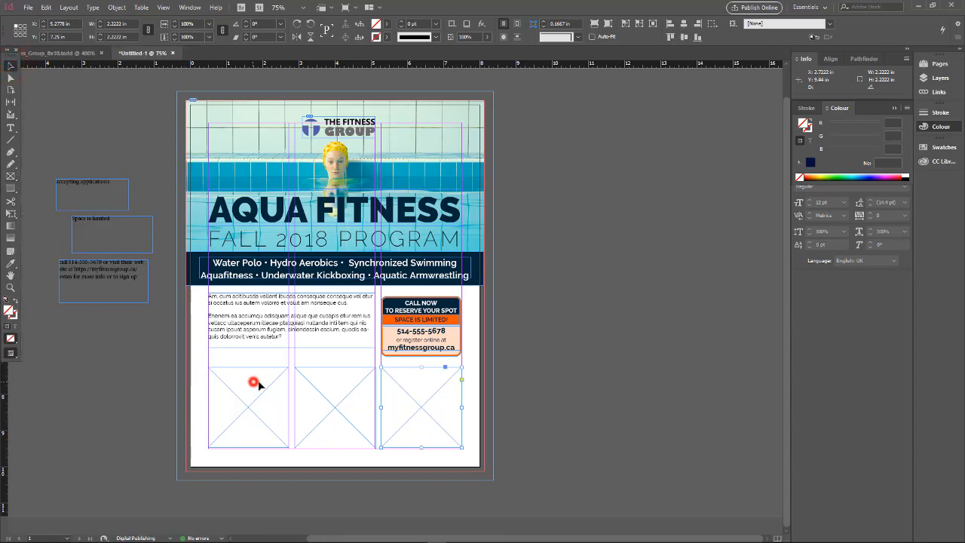
click(32, 11)
click(60, 143)
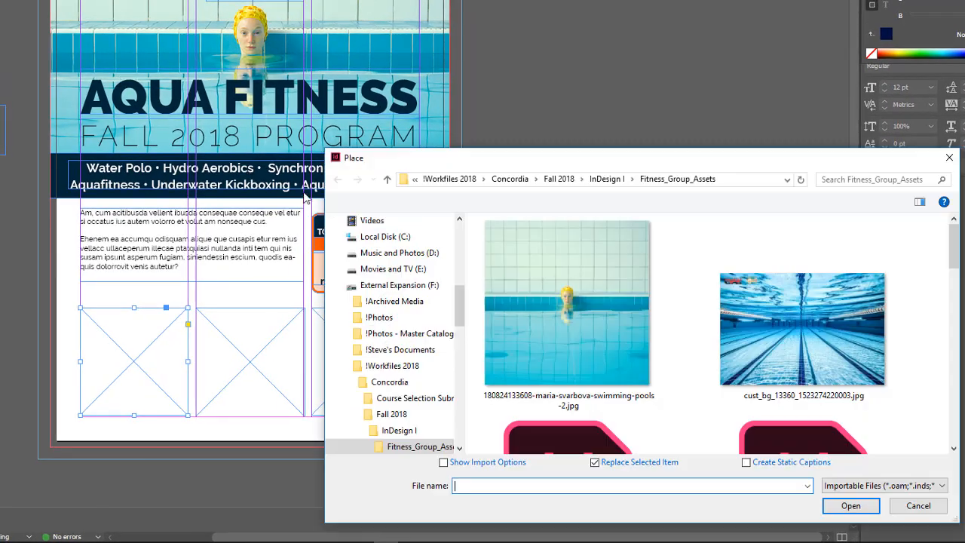
scroll(788, 321, down, 5)
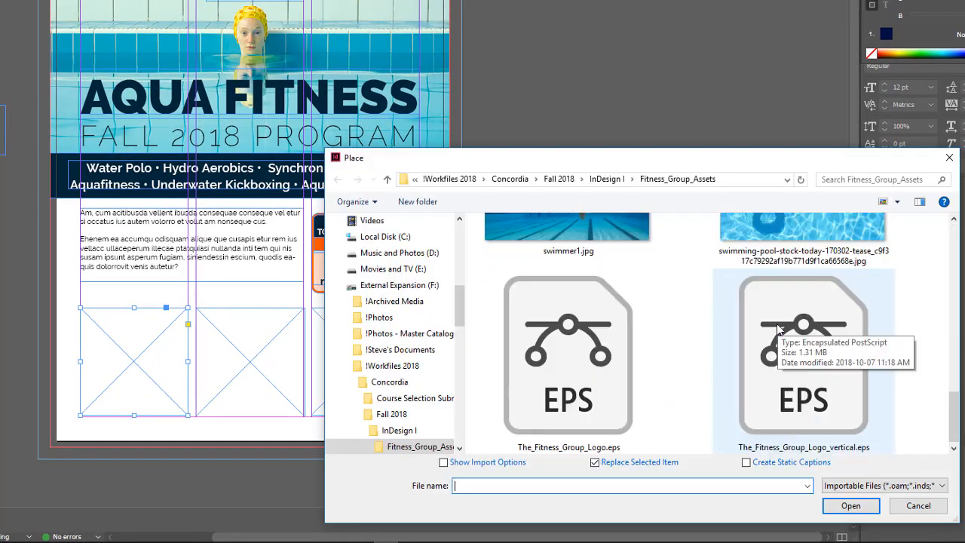
scroll(771, 321, up, 5)
click(566, 299)
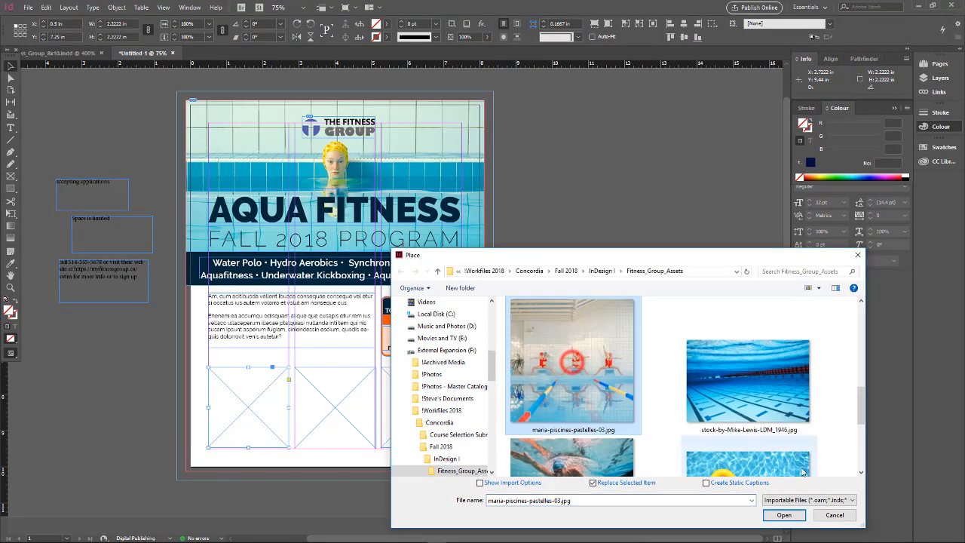
click(784, 515)
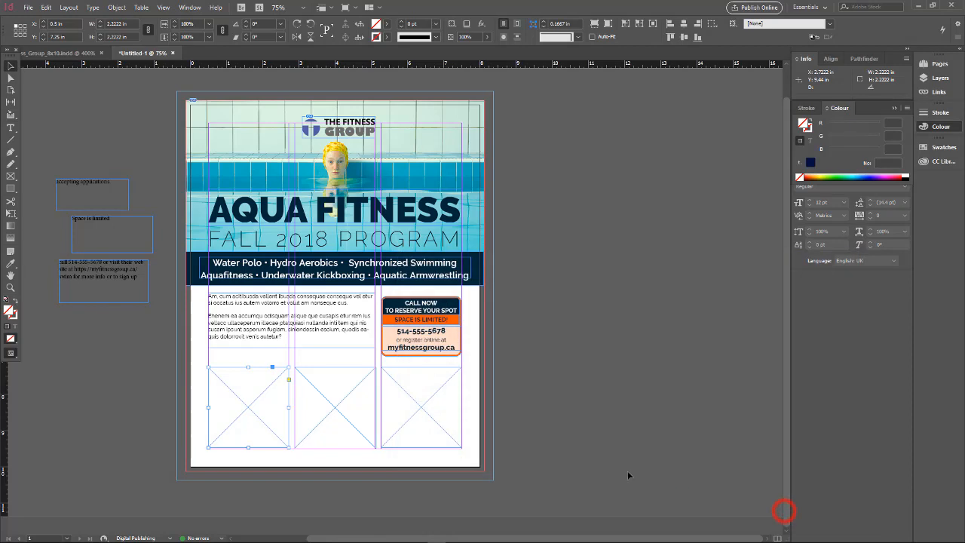
click(608, 24)
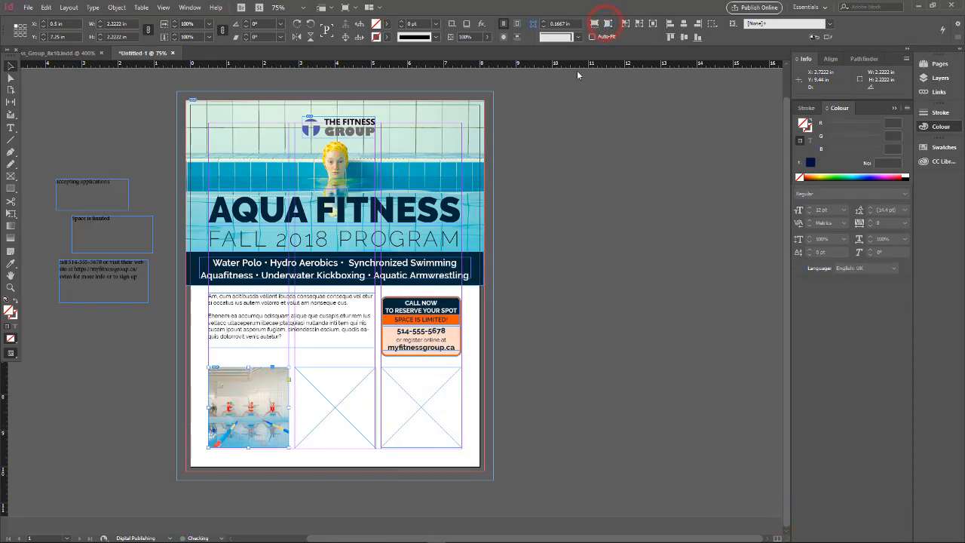
Place cust_bg_13360_1523274220003.jpg into the second column's frame
click(341, 407)
click(27, 7)
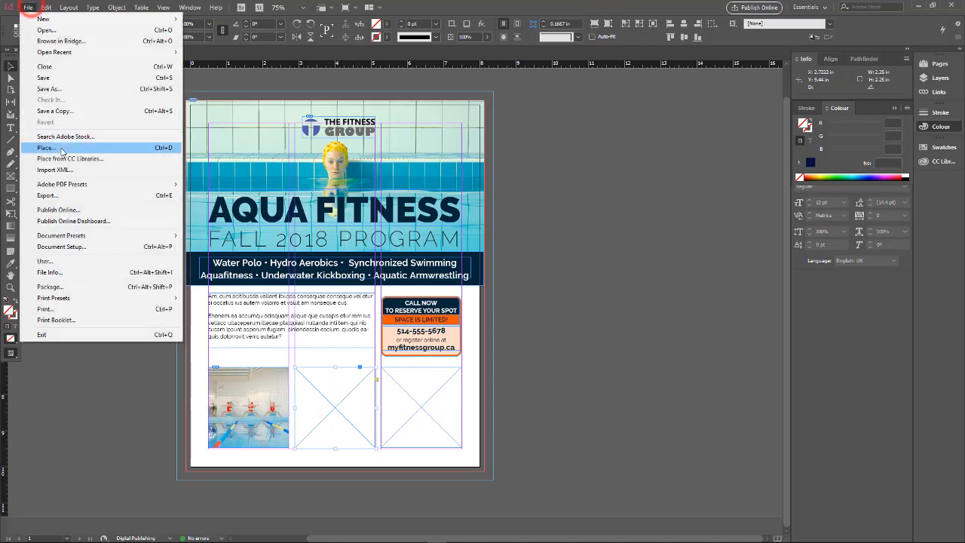
click(62, 149)
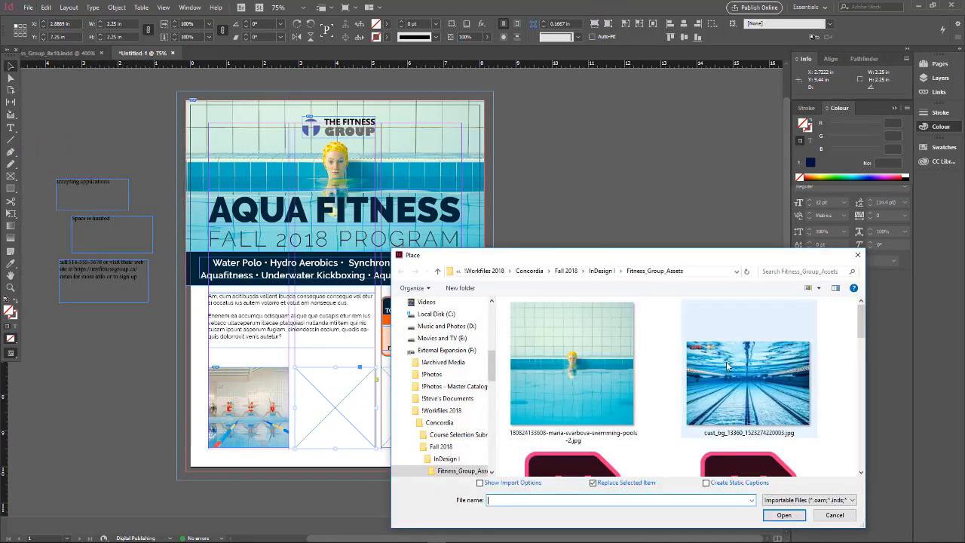
click(730, 367)
click(785, 515)
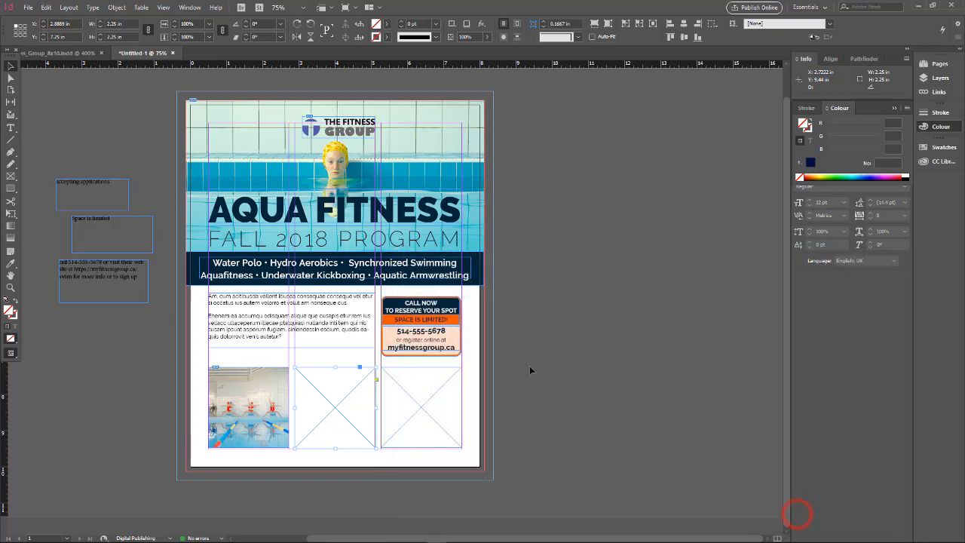
Place swimmer1.jpg into the third column's frame and fit the image proportionally
click(424, 398)
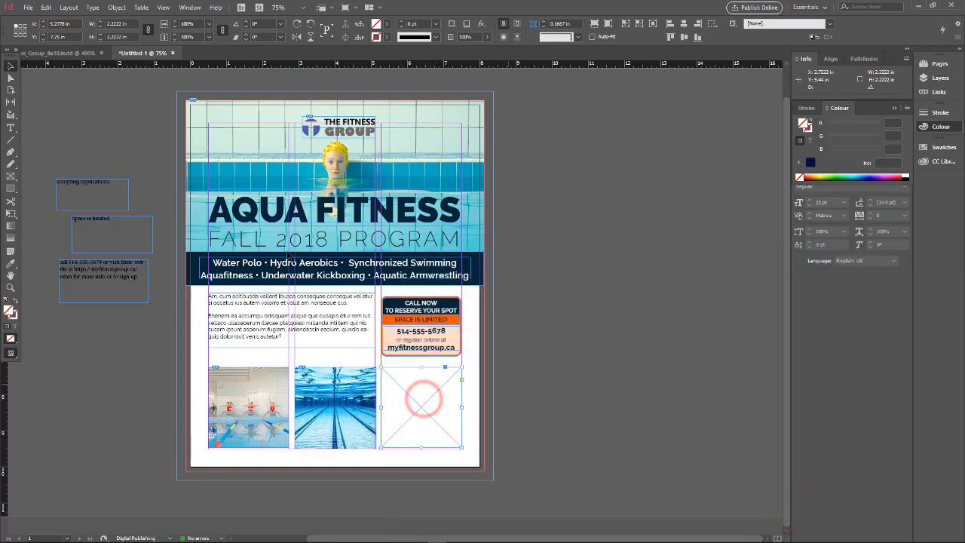
click(27, 7)
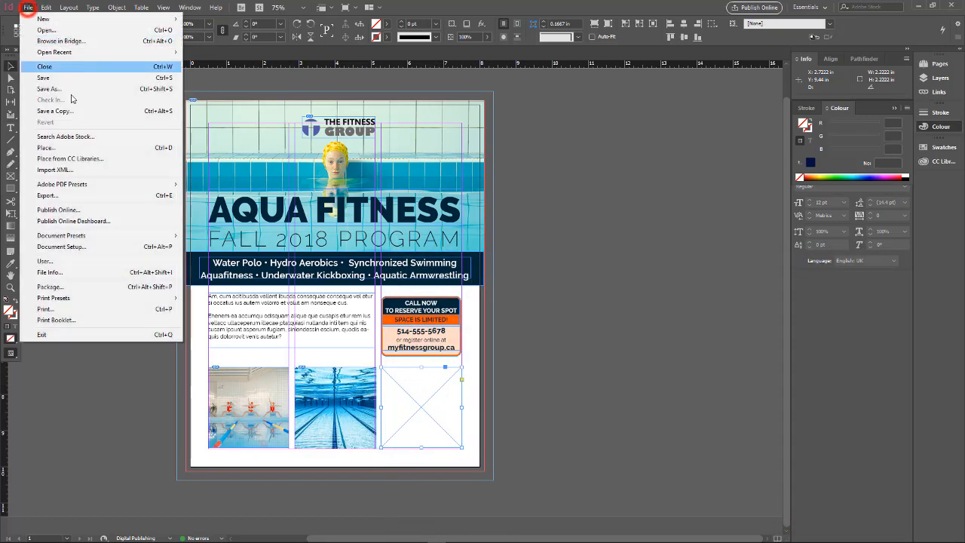
click(66, 148)
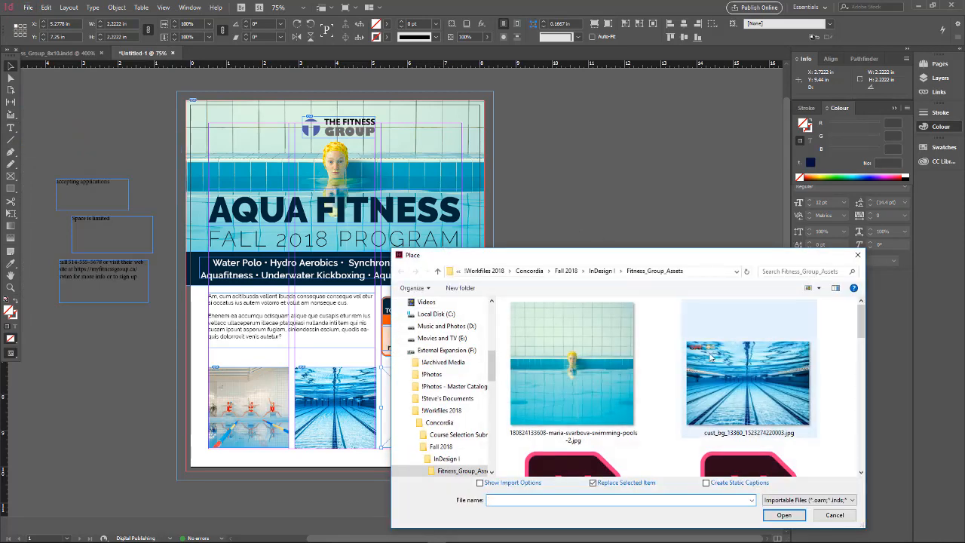
scroll(710, 357, down, 5)
scroll(707, 360, up, 2)
scroll(707, 359, down, 2)
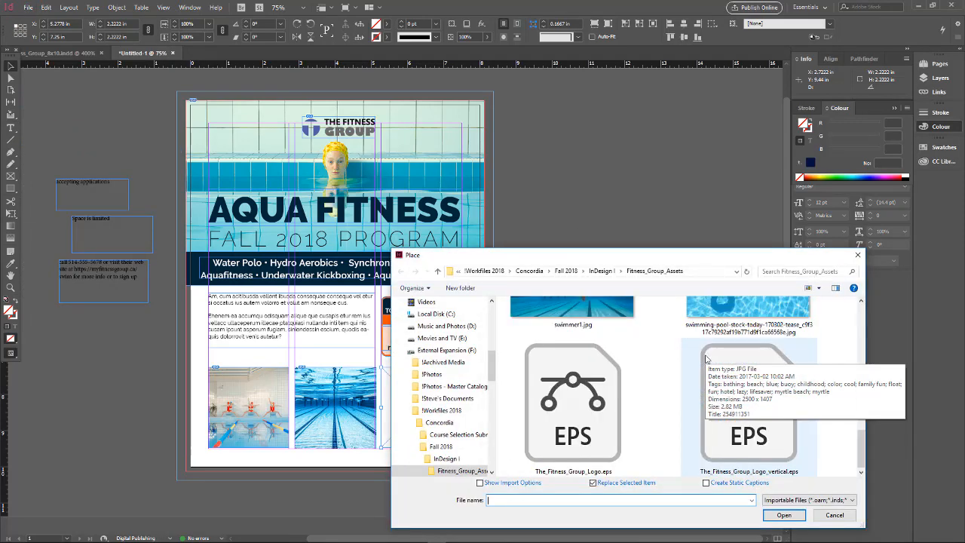
scroll(706, 358, up, 2)
click(601, 435)
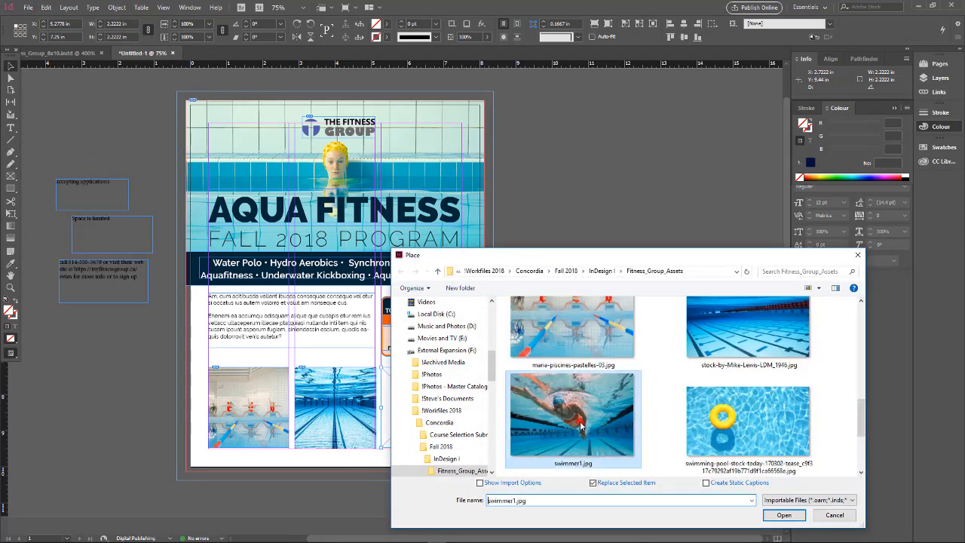
click(784, 515)
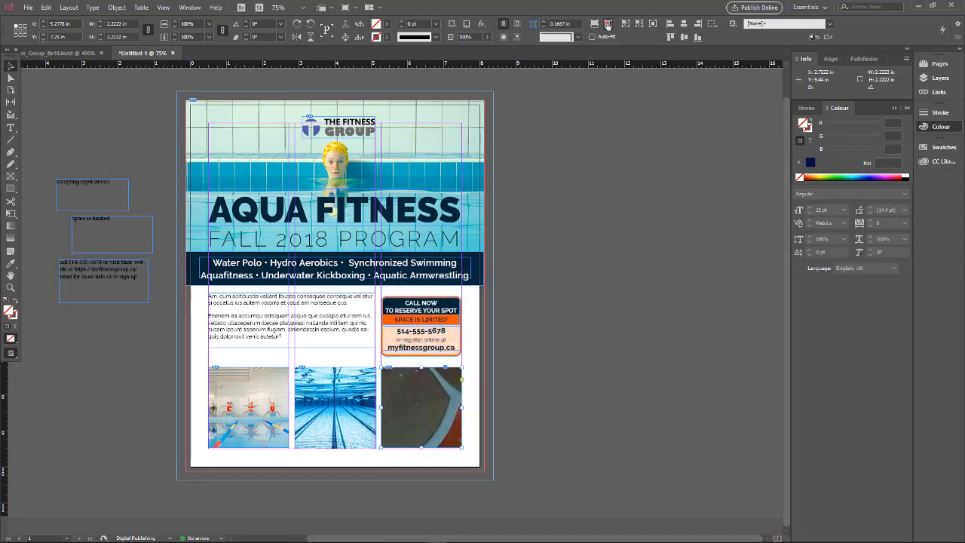
click(608, 24)
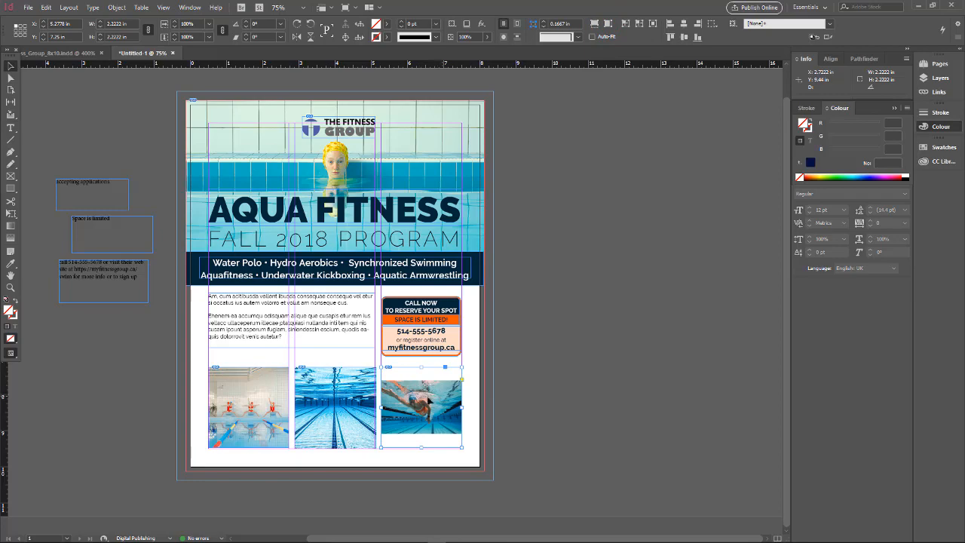
Enlarge the swimmer photo to fill the third column's square frame and shift it right so the swimmer's arm stays in view
click(427, 400)
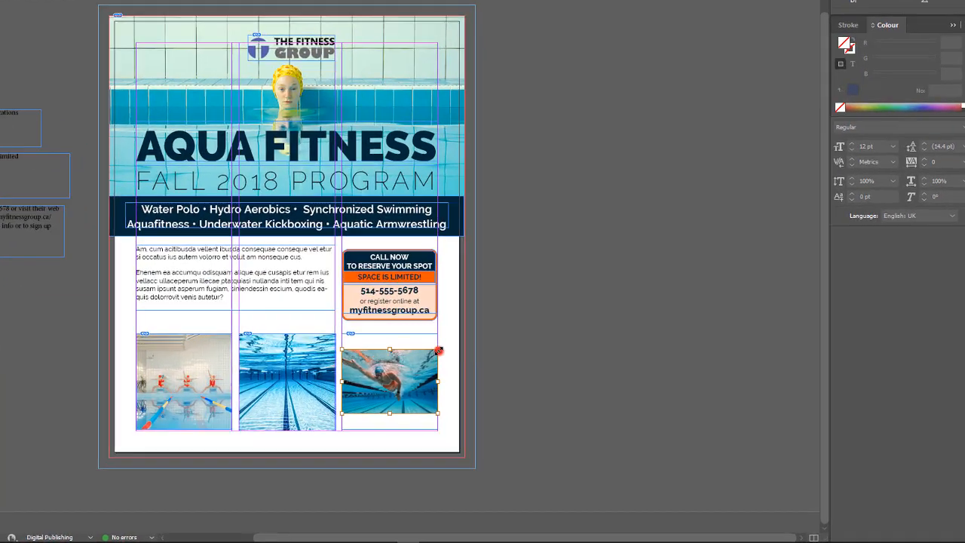
drag(438, 351, 448, 309)
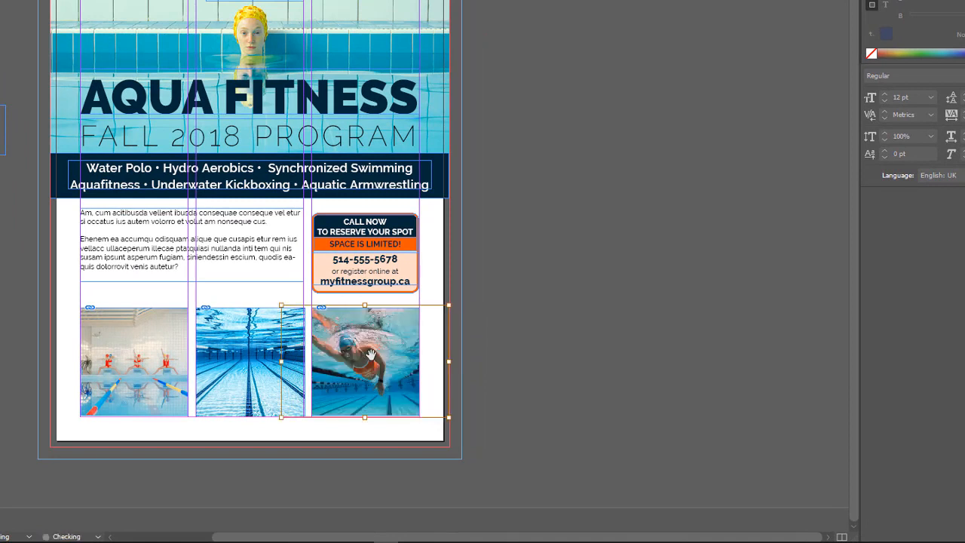
drag(354, 352, 386, 359)
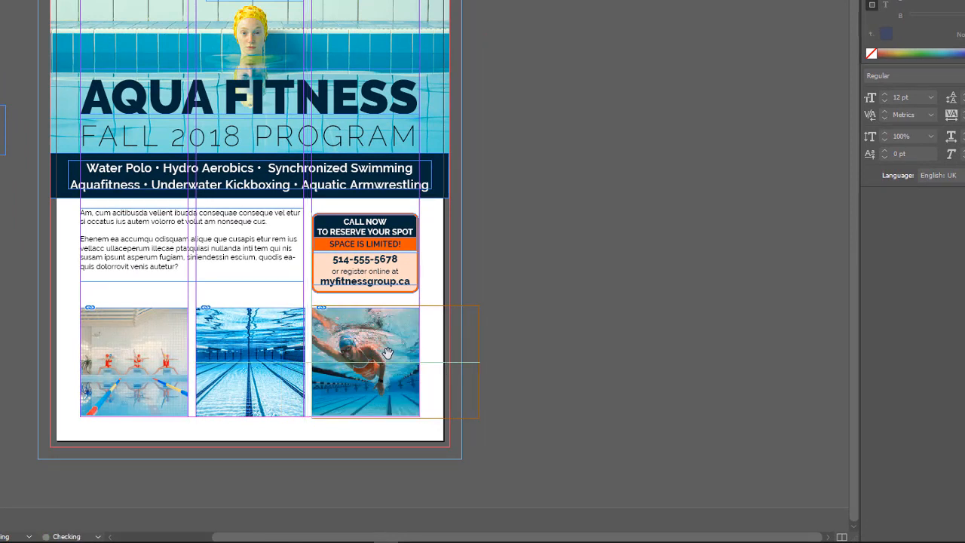
click(252, 363)
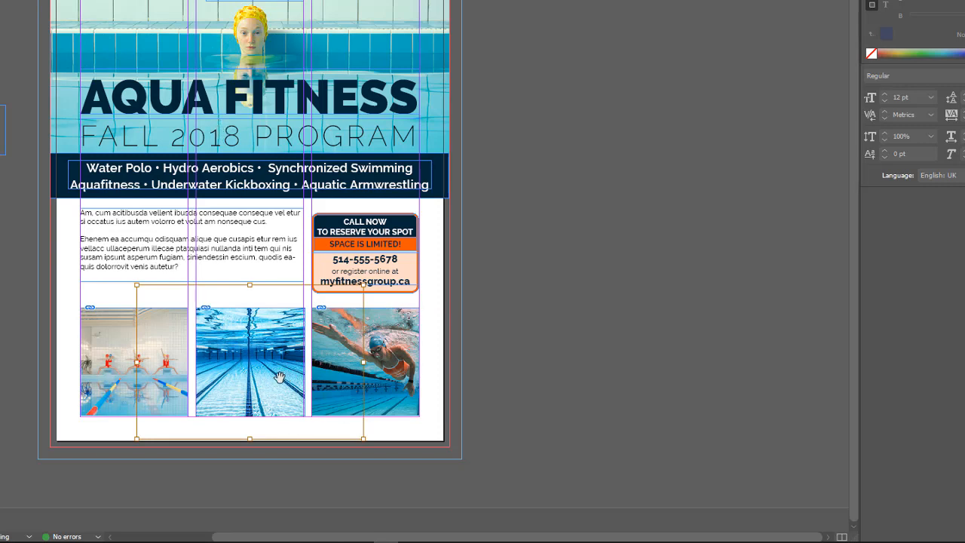
click(112, 370)
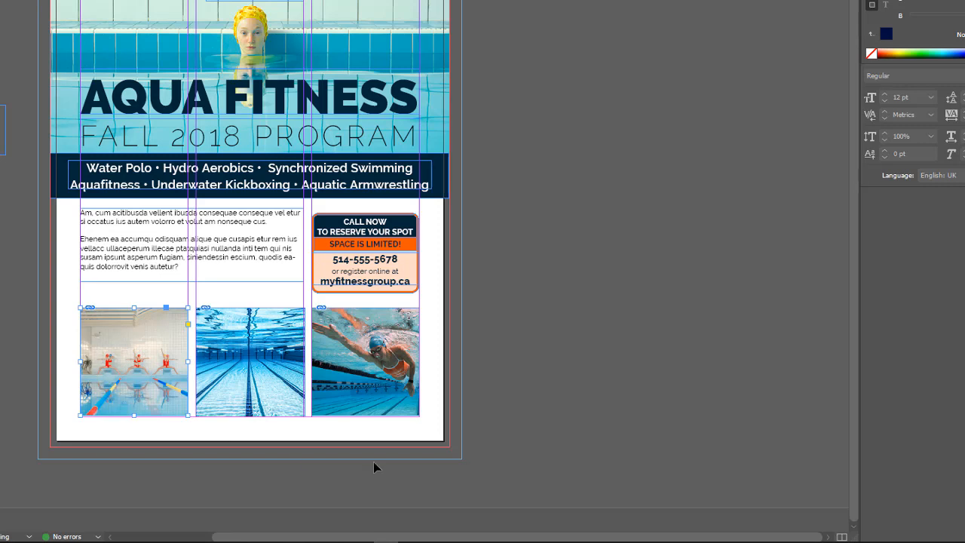
Try replacing the third frame's swimmer photo with swimming-pool-stock-today-170302-tease_c9f317c79292af19b771d9f1ca66568e.jpg and undo the replacement
click(373, 366)
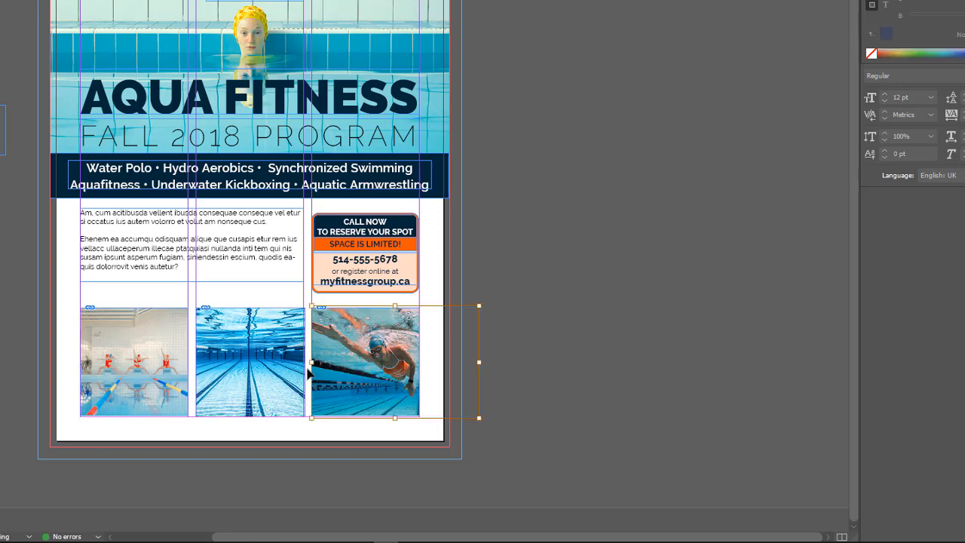
click(0, 0)
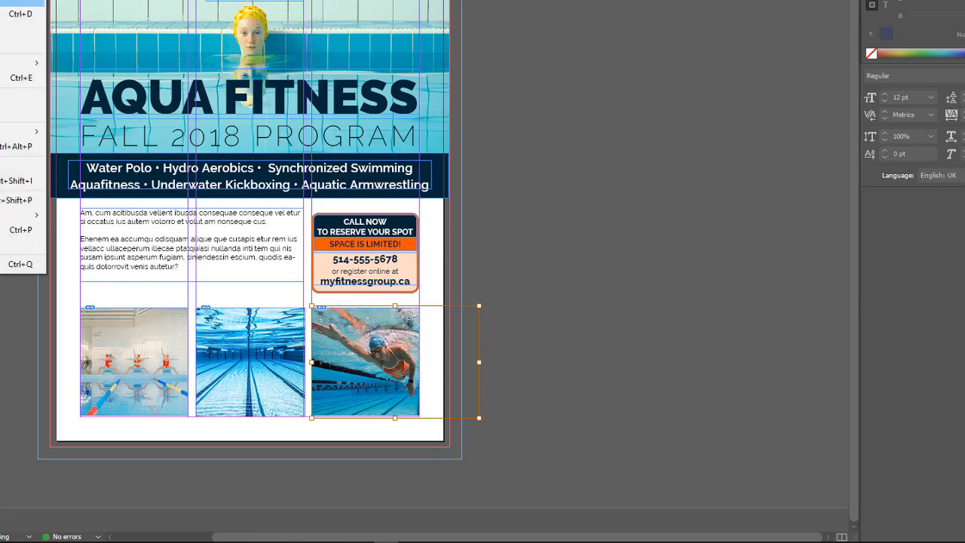
click(21, 13)
scroll(611, 302, down, 3)
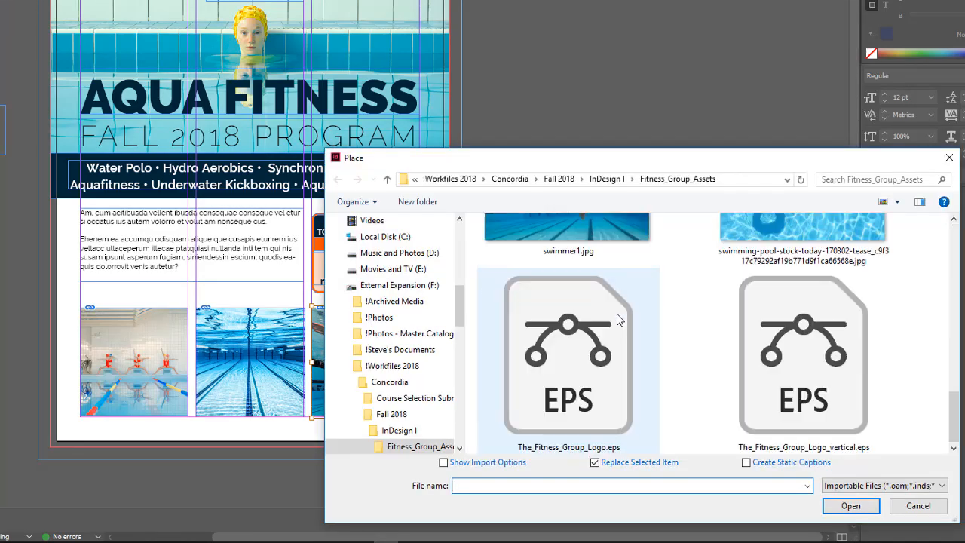
scroll(677, 340, up, 2)
click(788, 381)
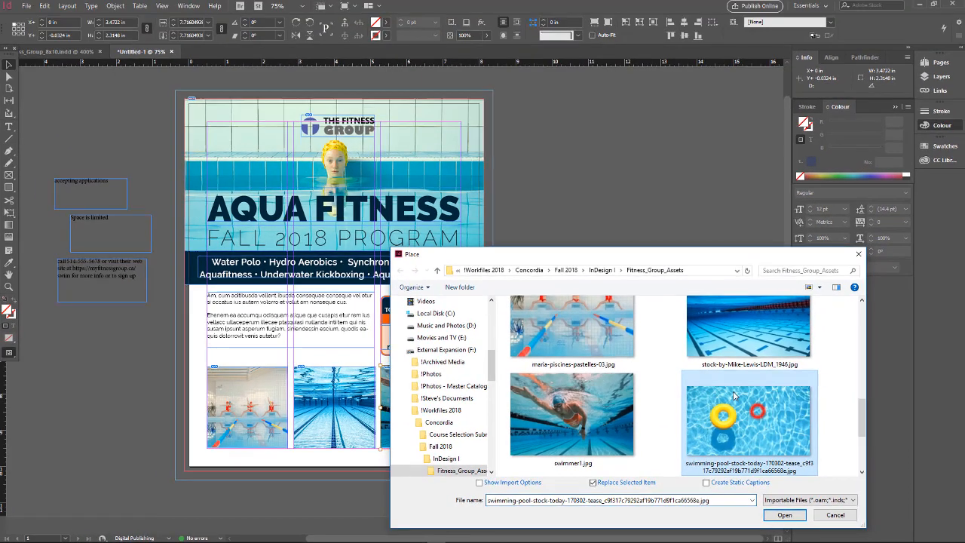
click(787, 517)
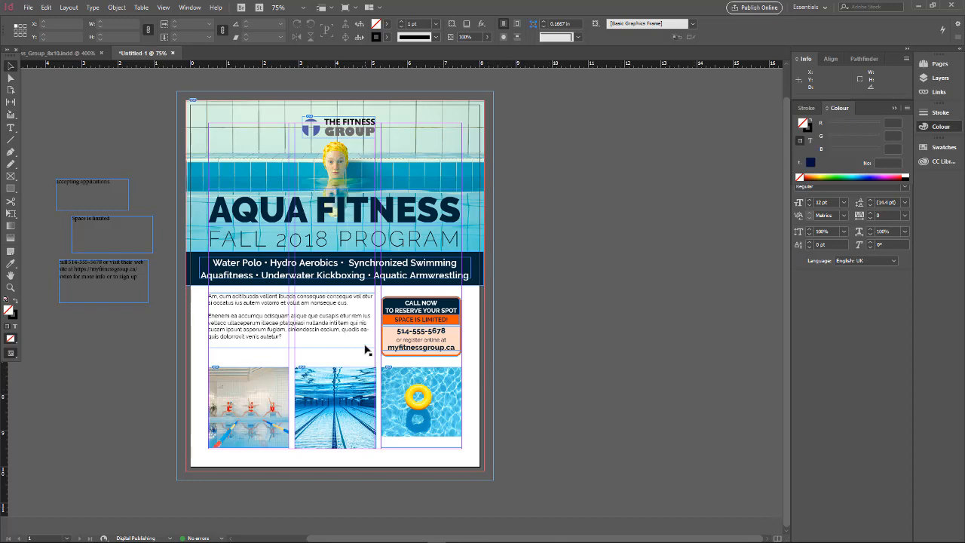
key(ctrl+z)
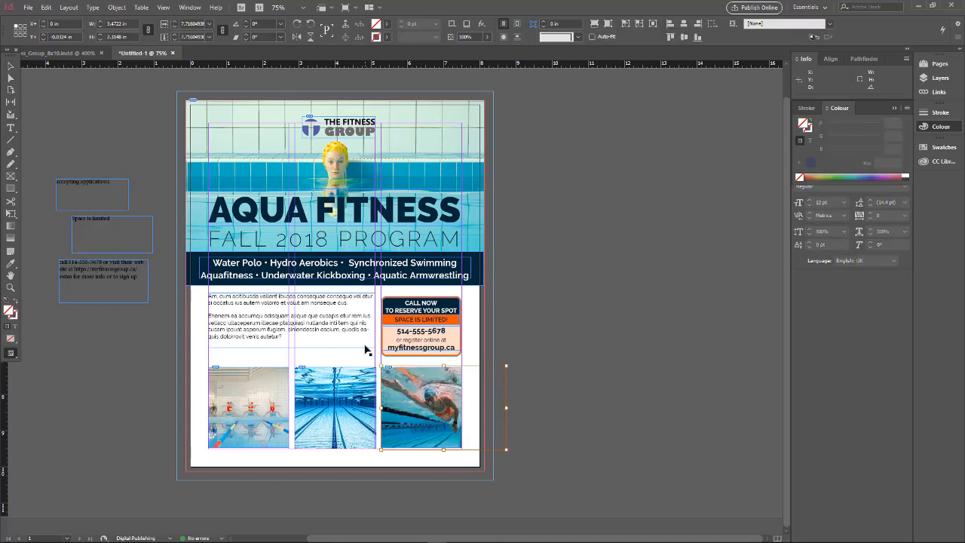
Try rotating the swimmer photo inside its frame to about -24.5° and repositioning it, and undo both changes
click(10, 66)
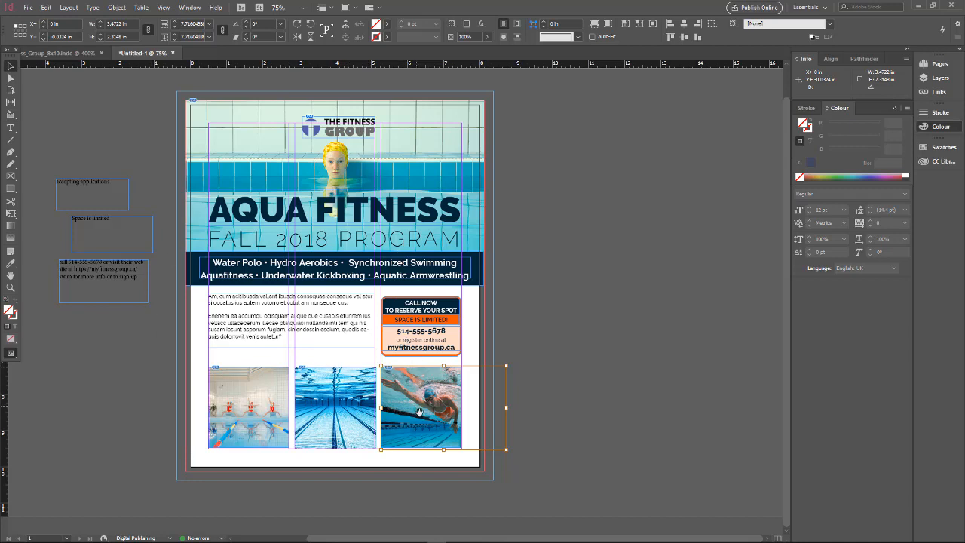
drag(434, 405, 449, 409)
drag(508, 451, 480, 471)
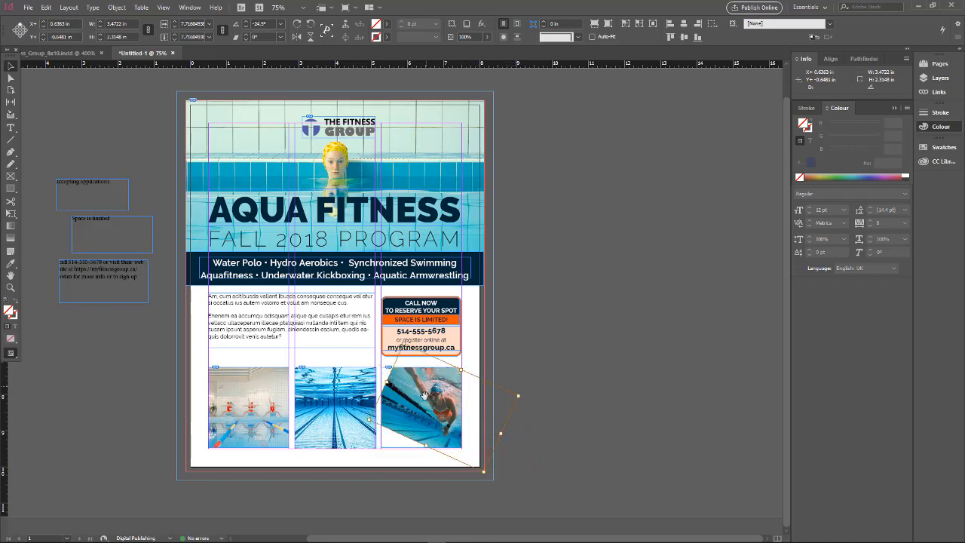
drag(424, 397, 420, 411)
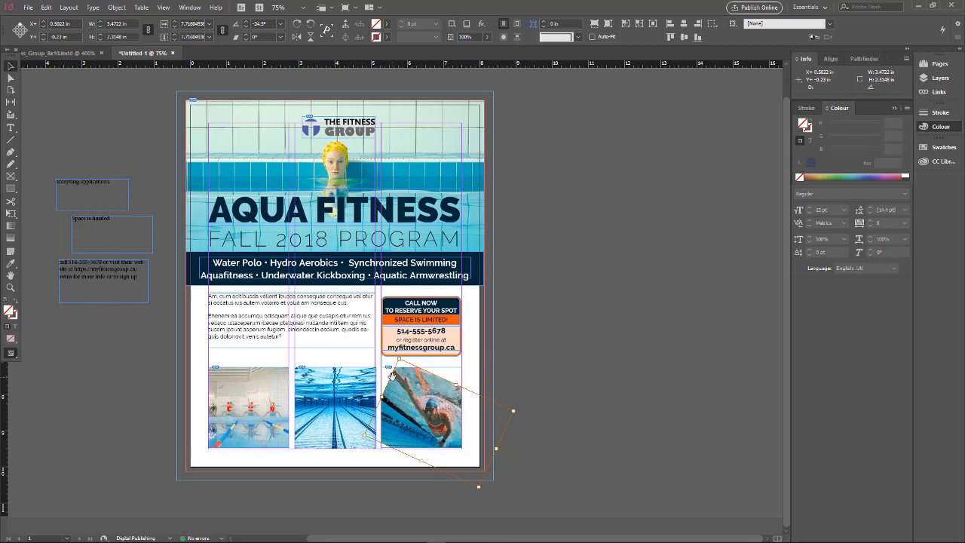
key(ctrl+z)
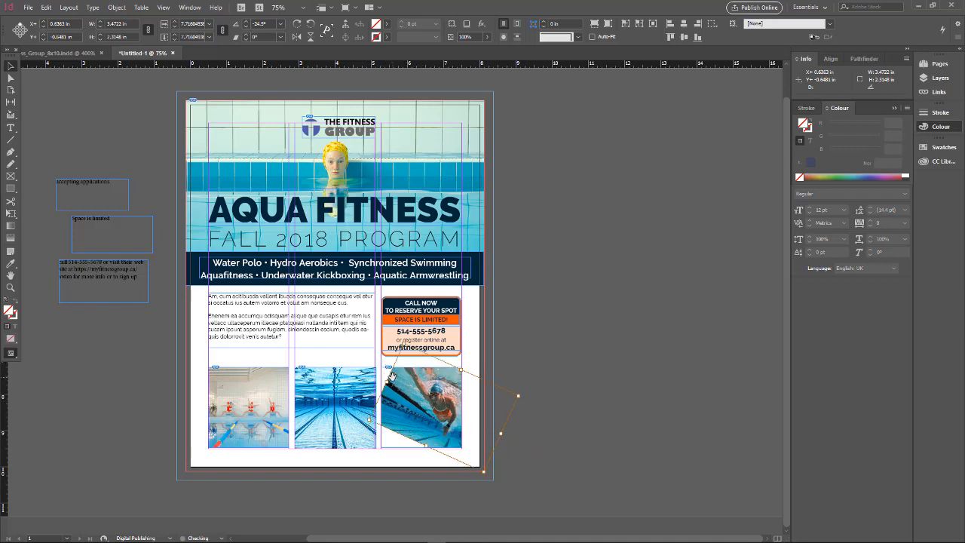
key(ctrl+z)
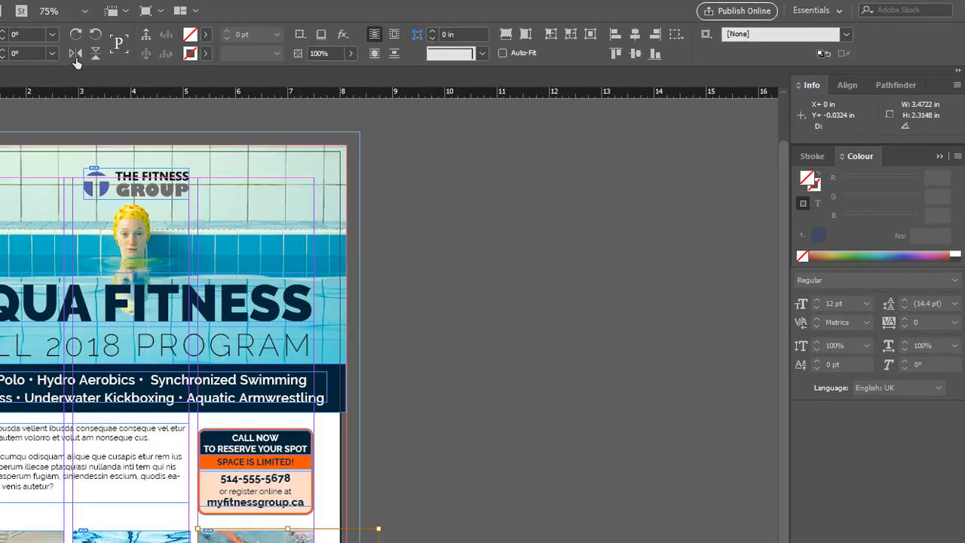
Extend the FALL 2018 PROGRAM text frame's left edge to X 0.45 in, aligning the letter F with the left margin
click(296, 36)
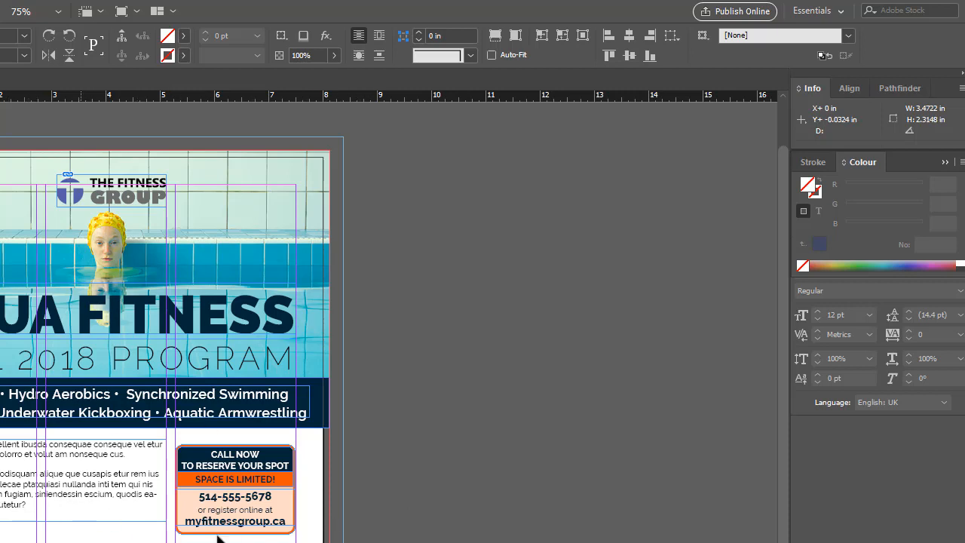
click(440, 438)
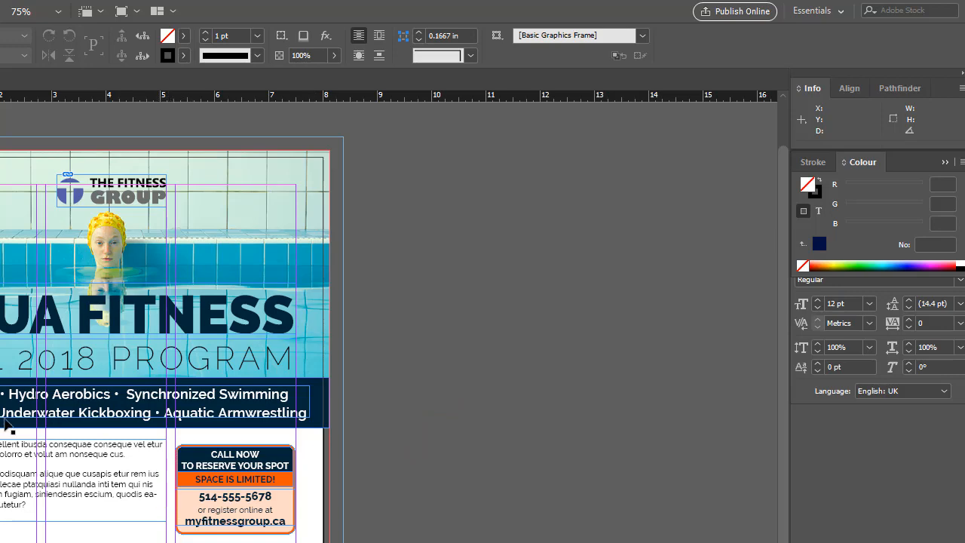
click(0, 367)
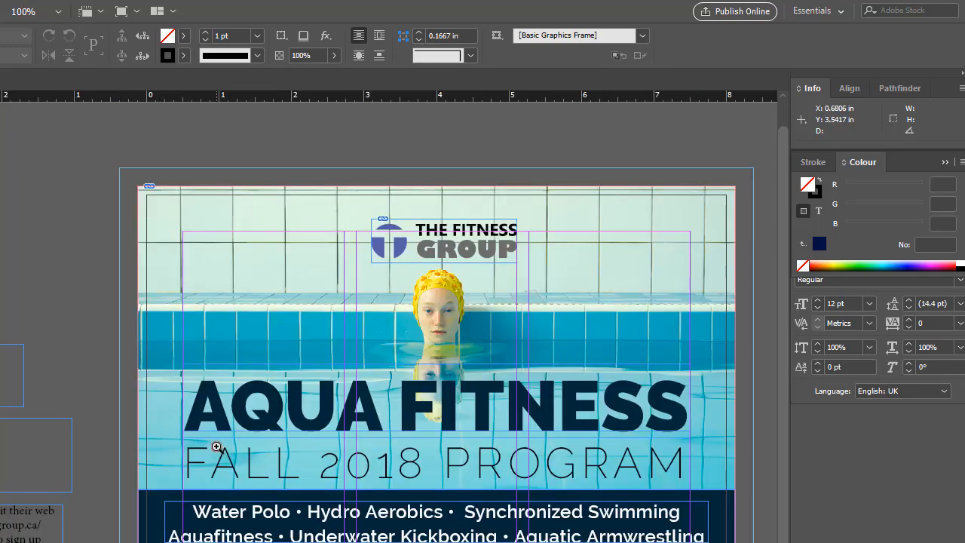
click(218, 447)
click(214, 450)
click(200, 463)
click(201, 464)
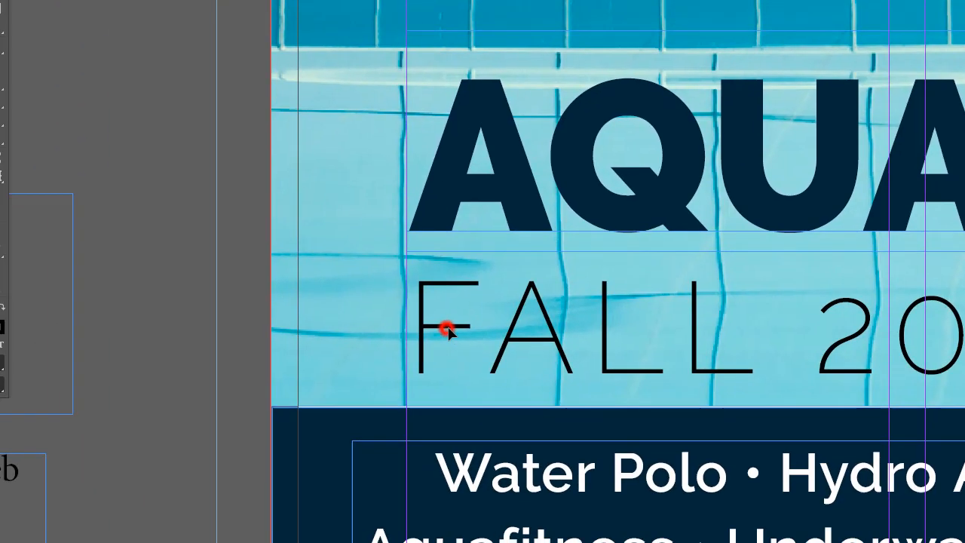
click(162, 440)
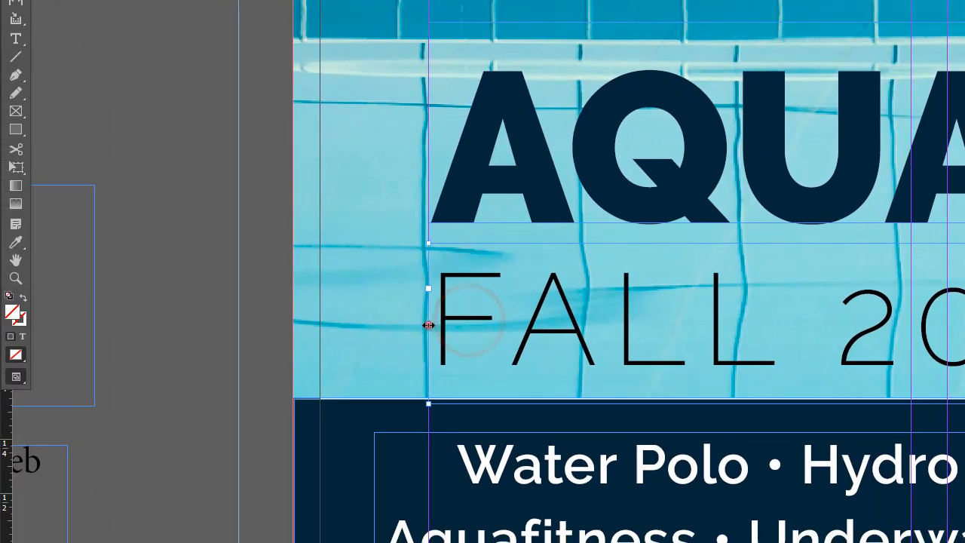
drag(120, 445, 117, 445)
drag(424, 324, 417, 324)
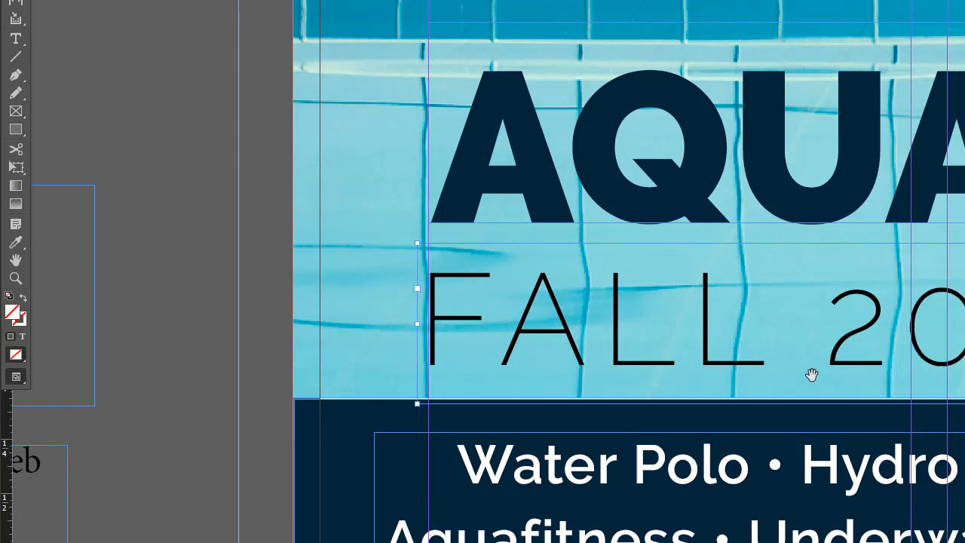
Place a vertical ruler guide at the right edge of the final S in AQUA FITNESS
drag(864, 363, 452, 350)
drag(795, 365, 379, 362)
drag(711, 367, 460, 362)
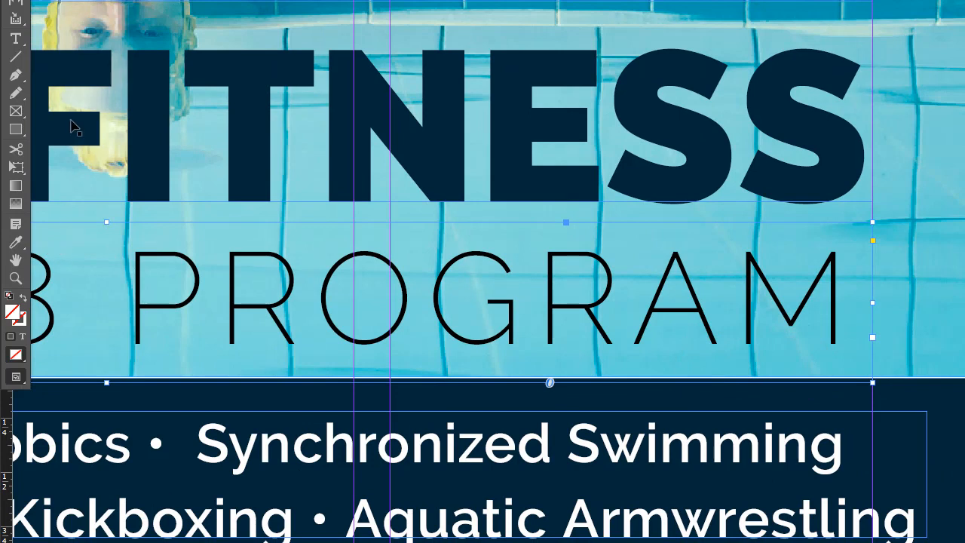
drag(15, 0, 880, 168)
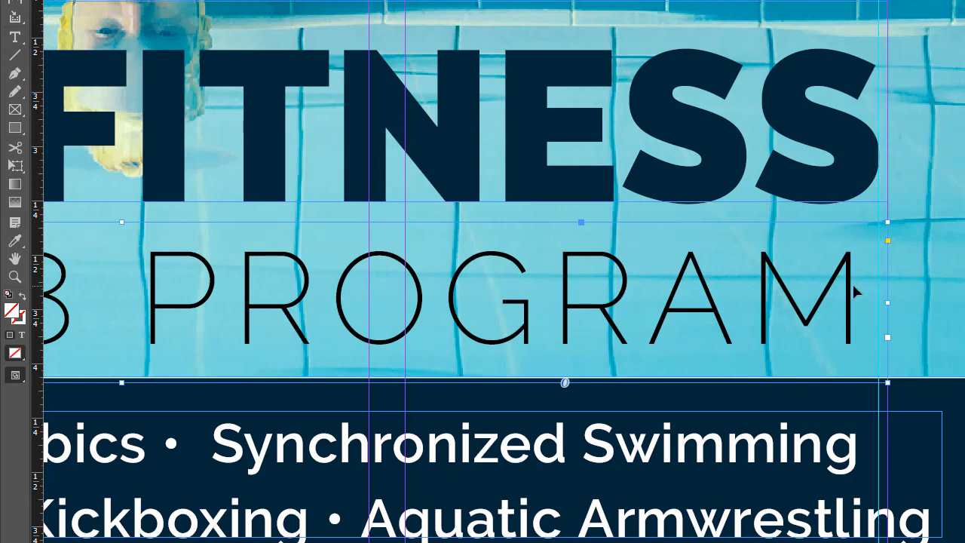
Set the tracking of the whole FALL 2018 PROGRAM line to 120
click(853, 287)
double_click(853, 287)
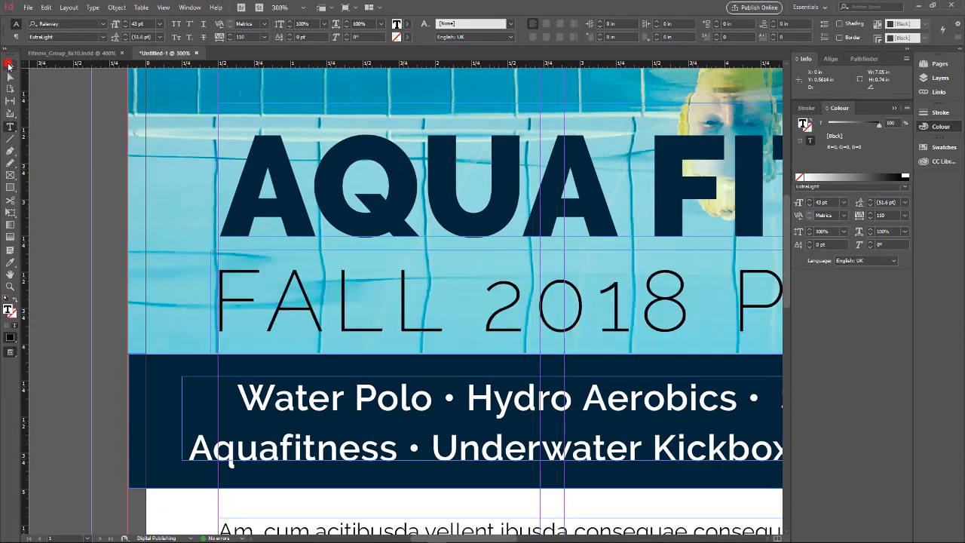
key(Escape)
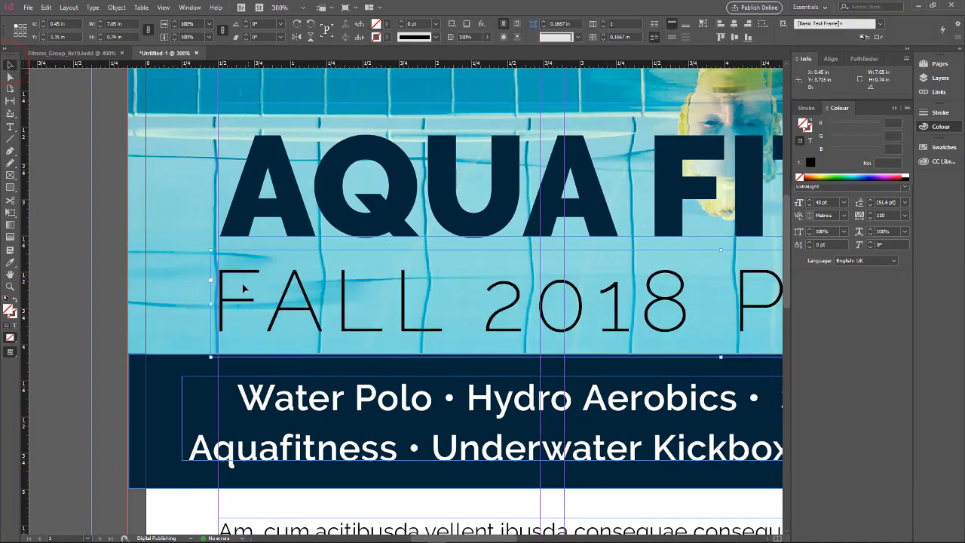
double_click(236, 302)
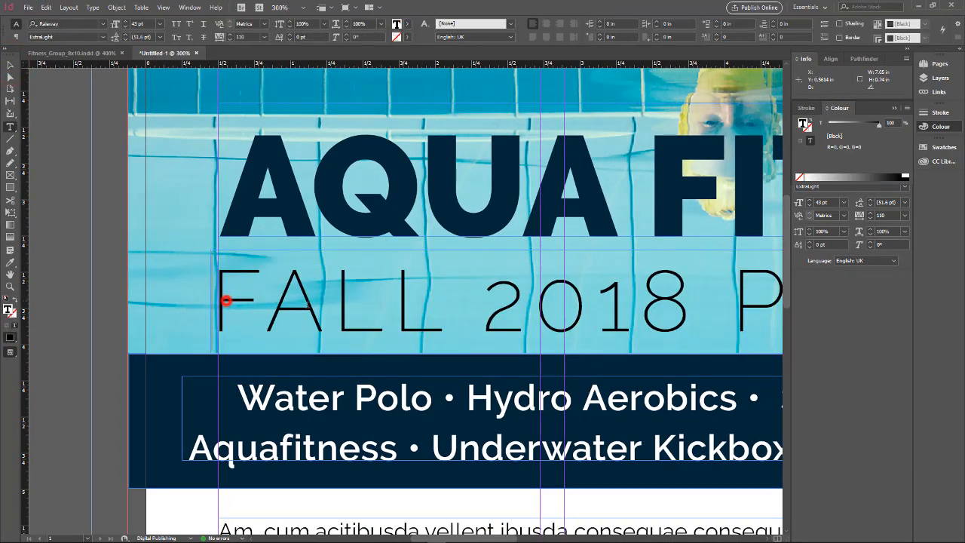
drag(223, 301, 751, 315)
scroll(750, 315, right, 10)
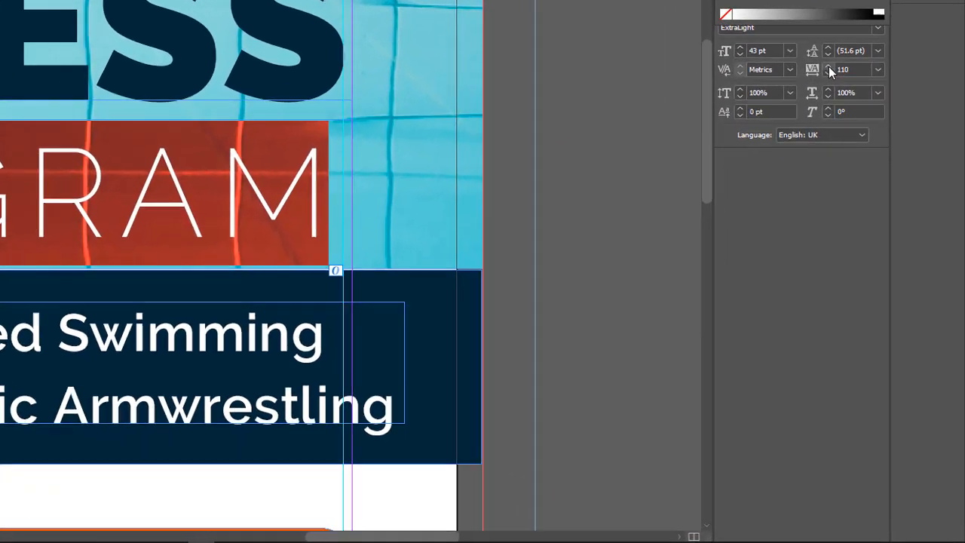
click(829, 67)
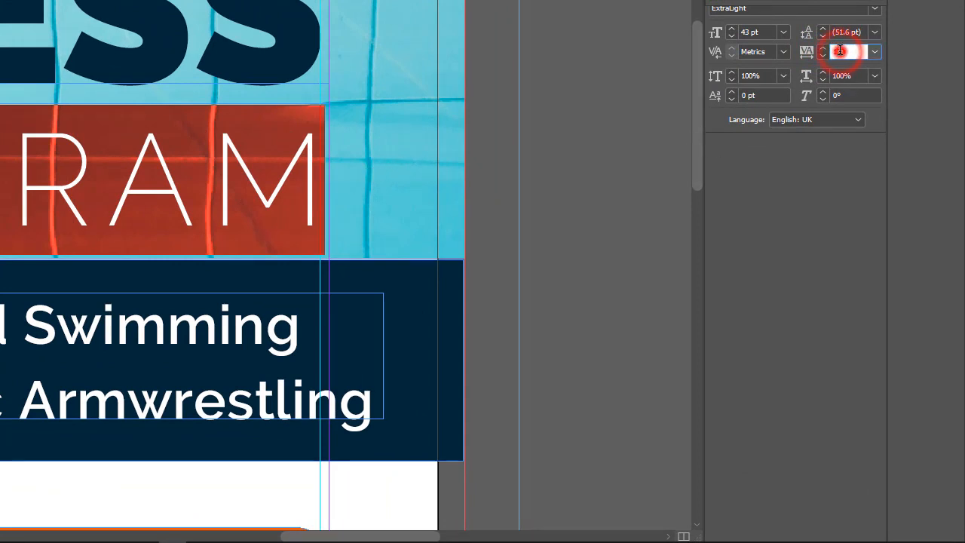
Try wider tracking values on the FALL 2018 PROGRAM line, including 124 and 123
drag(841, 51, 853, 50)
key(Return)
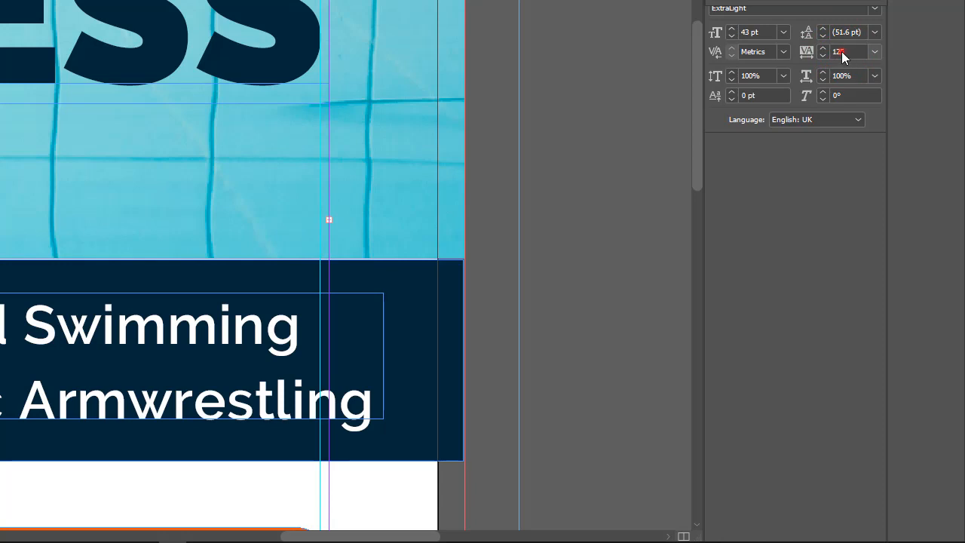
drag(842, 51, 849, 51)
text(4)
key(Return)
click(859, 51)
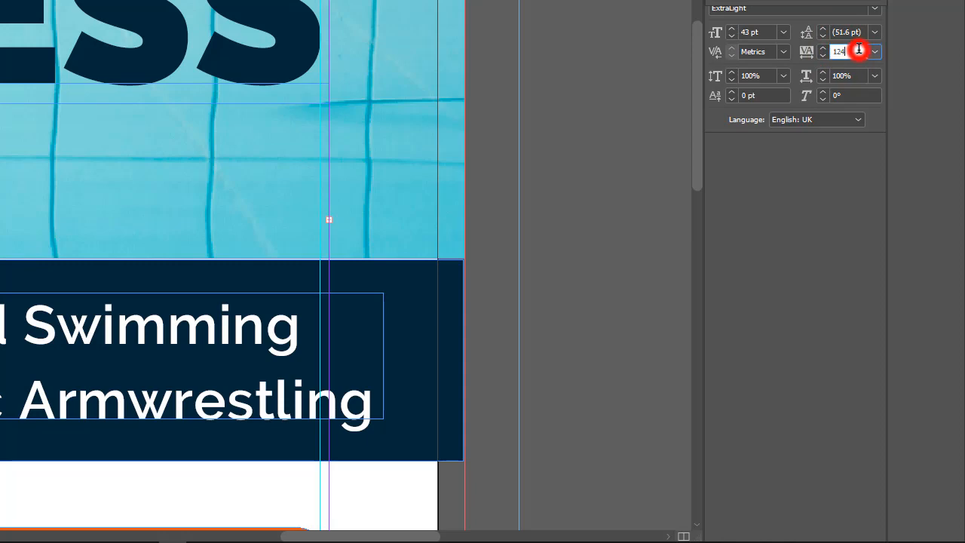
key(BackSpace)
text(3)
key(Return)
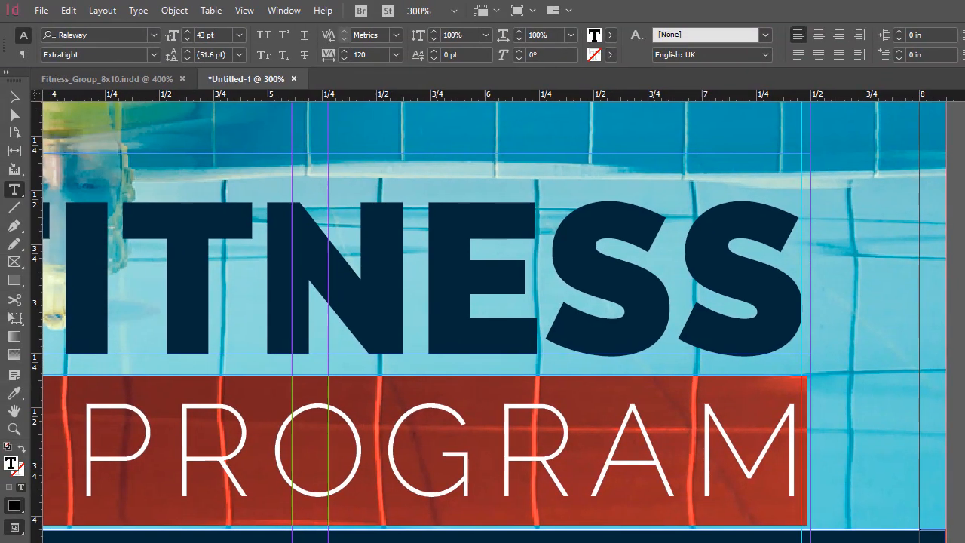
Extend the right edge of the FALL 2018 PROGRAM text frame to make it about 7.09 in wide
click(14, 96)
click(805, 461)
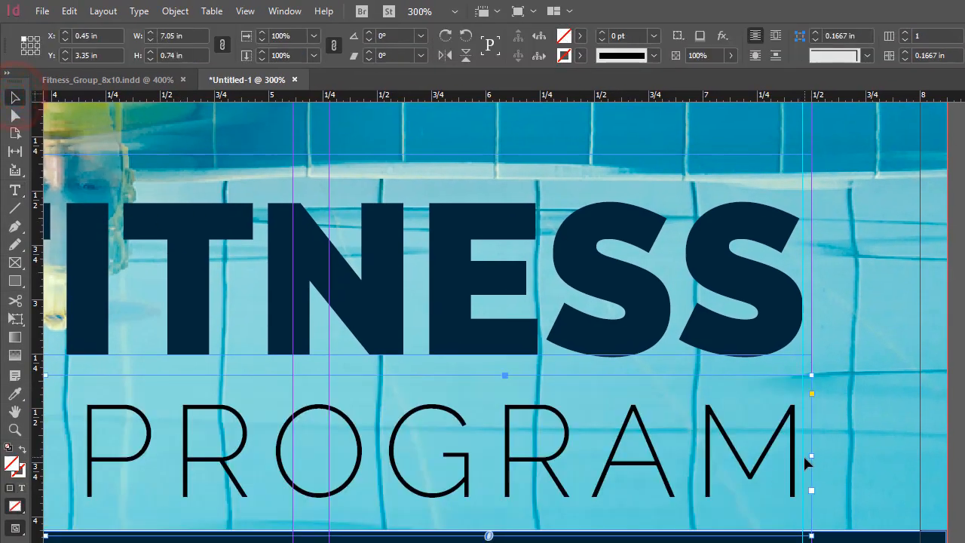
drag(810, 456, 17, 413)
Set the FALL 2018 PROGRAM line's tracking to 125
double_click(793, 452)
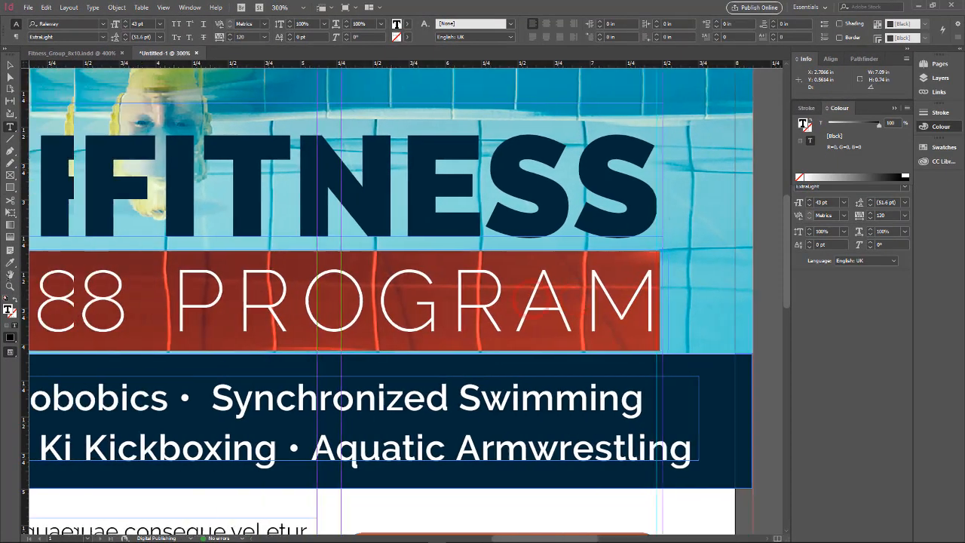
double_click(886, 215)
text(125)
key(Return)
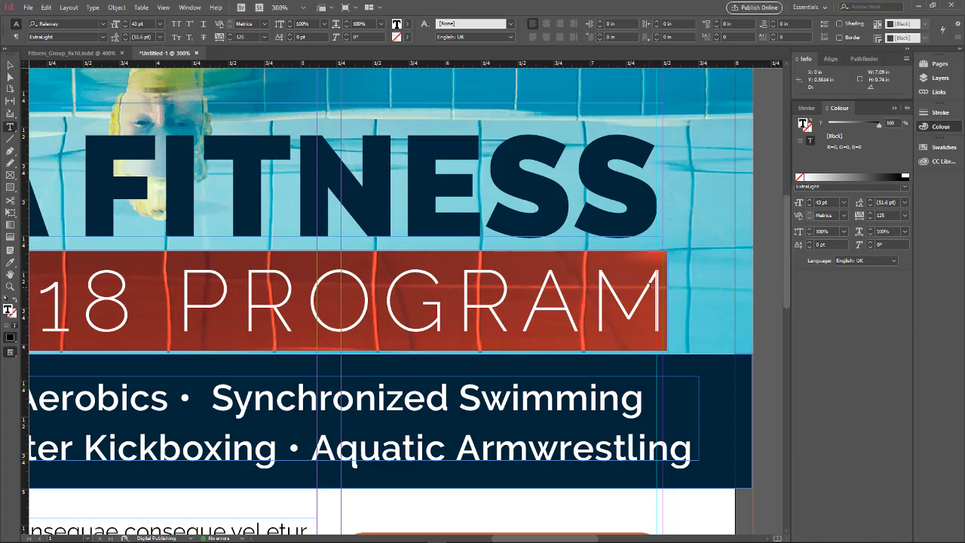
Narrow the class list text frame on the navy band to the side margins, making it 7 in wide
click(10, 65)
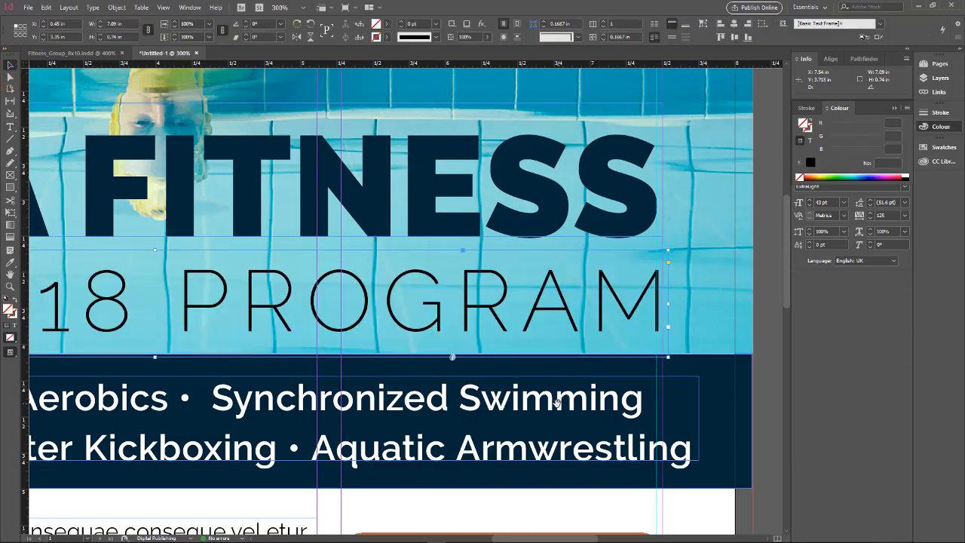
scroll(557, 402, down, 3)
click(560, 280)
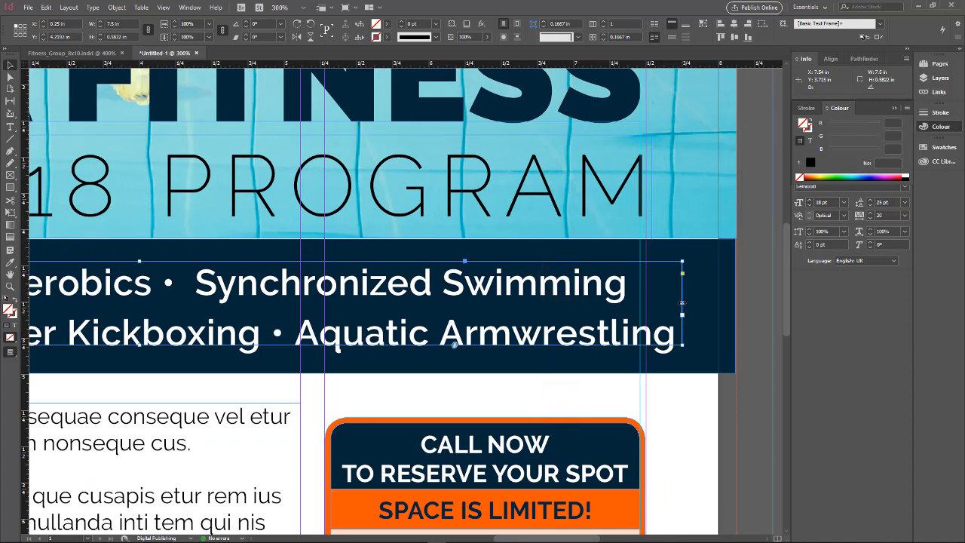
drag(682, 303, 647, 302)
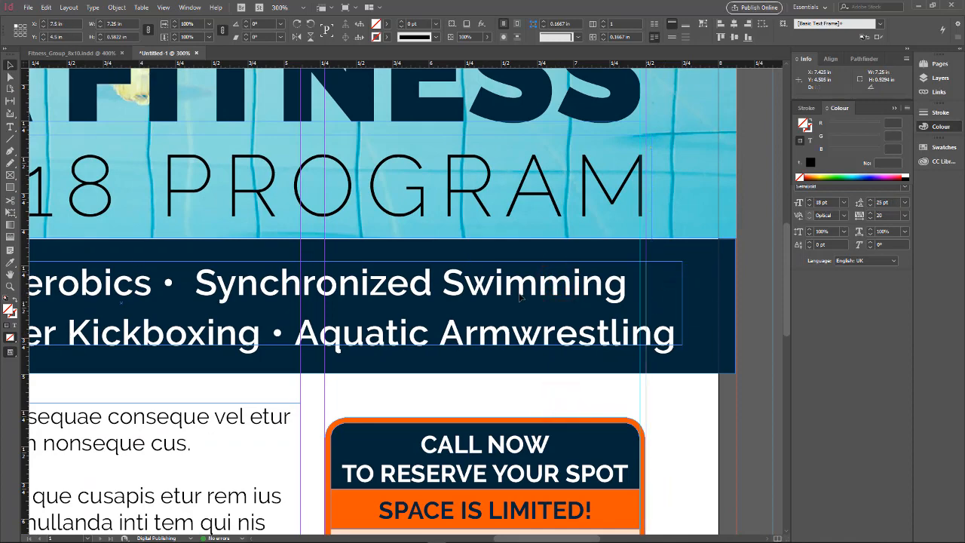
drag(319, 295, 705, 313)
drag(349, 279, 439, 273)
drag(250, 264, 278, 267)
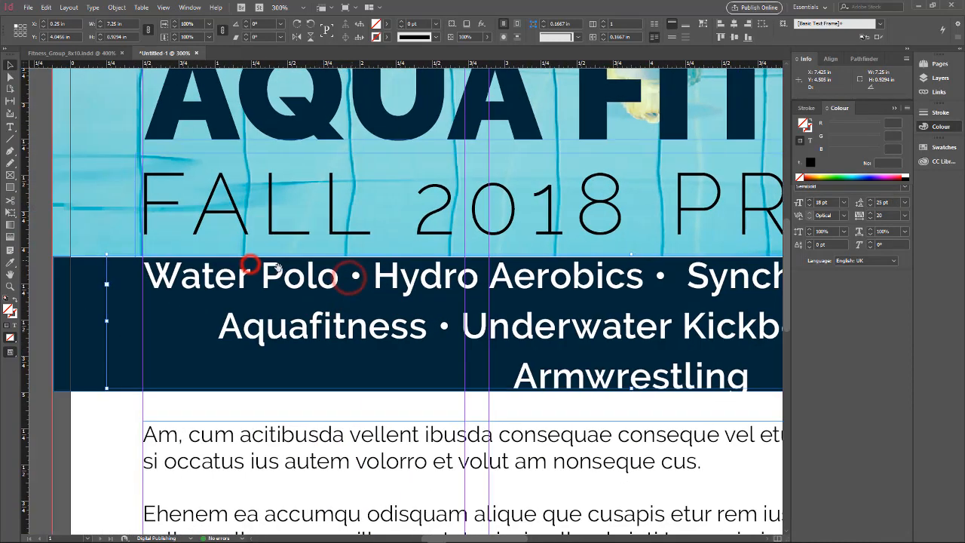
drag(106, 321, 143, 322)
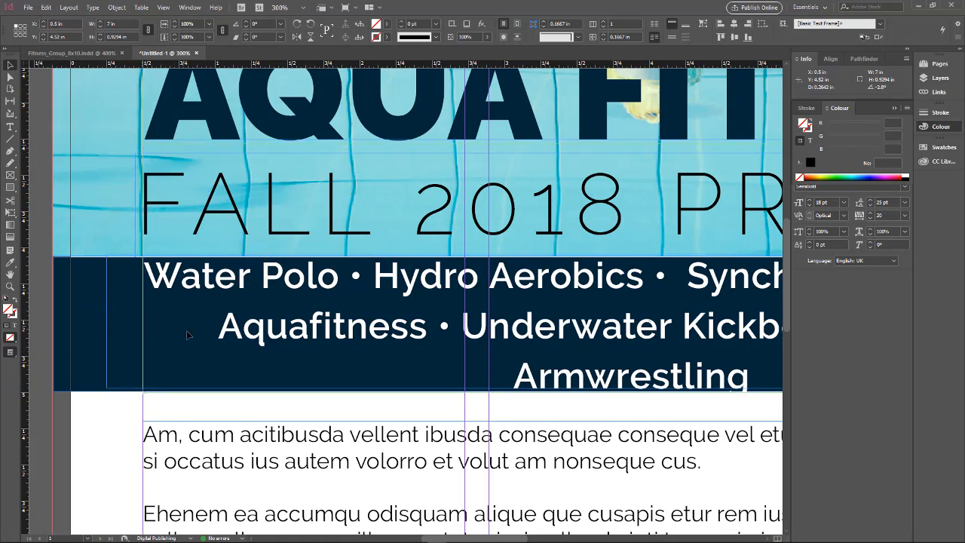
Reduce the class list's font size to 17 pt so the list fits on two lines
click(809, 206)
key(ctrl+minus)
key(ctrl+minus)
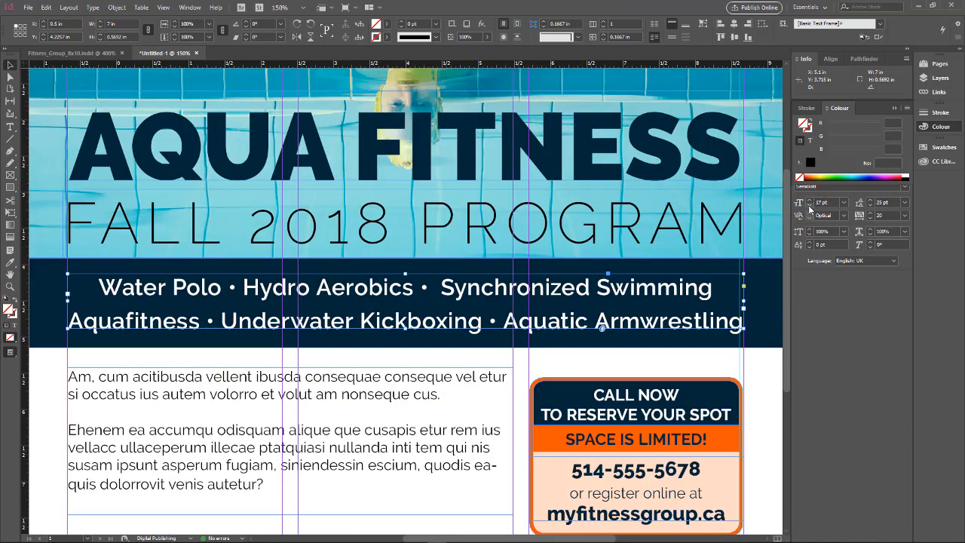
key(ctrl+minus)
Move the CALL NOW box up to Y 5.2 in, level with the top of the body text frame
click(264, 397)
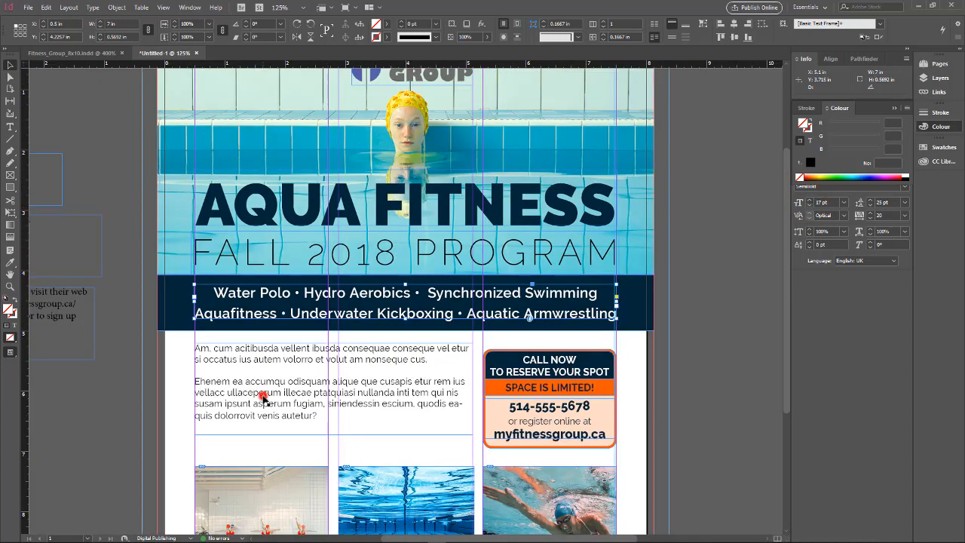
click(474, 355)
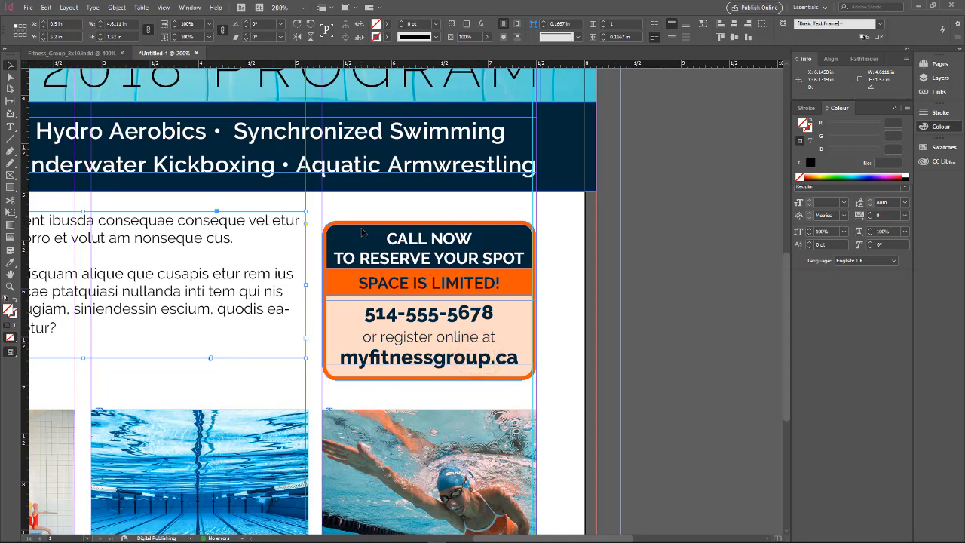
click(362, 232)
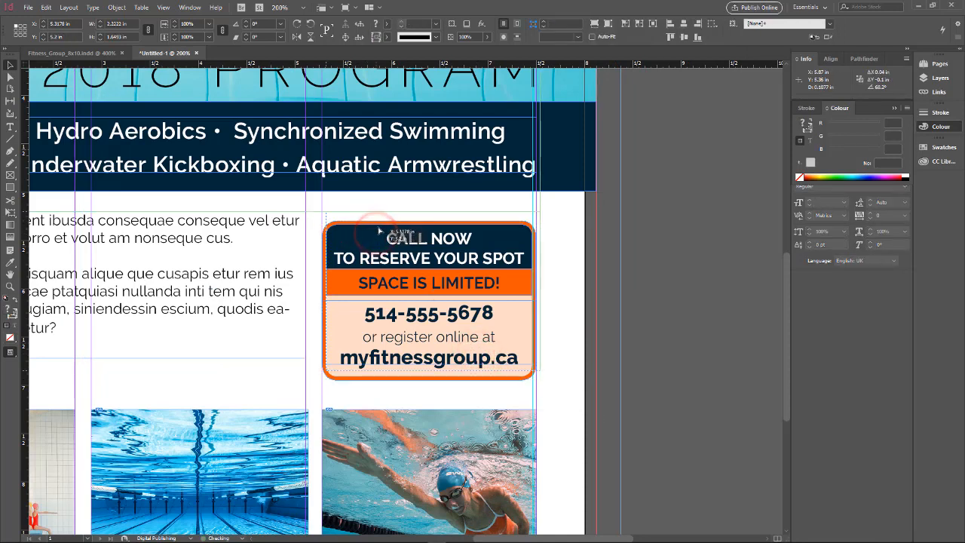
drag(380, 229, 377, 222)
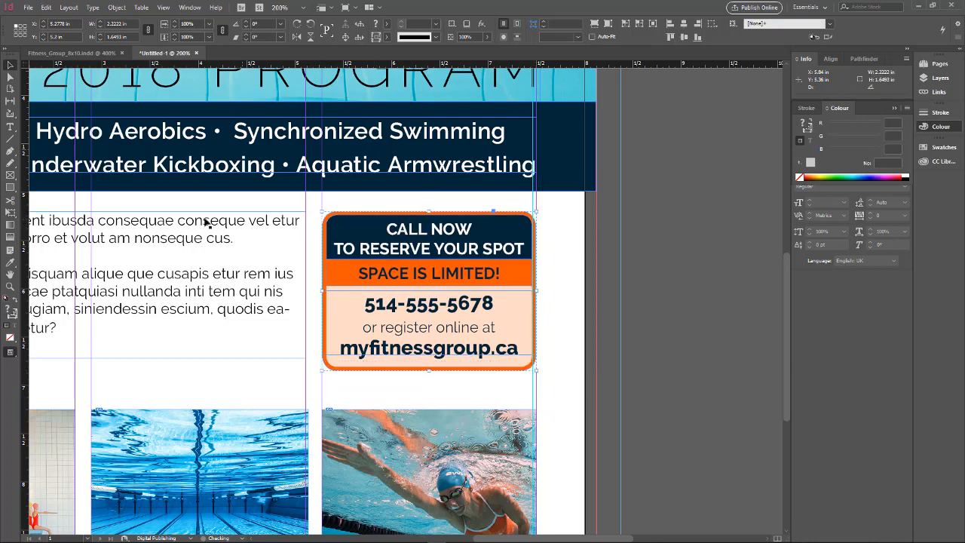
Move the first pool photo down to Y 7.2778 in so its lower edge sits on the bottom margin
click(594, 305)
drag(370, 365, 508, 290)
drag(447, 326, 527, 301)
click(251, 215)
drag(305, 258, 306, 270)
drag(364, 383, 418, 266)
click(274, 332)
drag(126, 393, 181, 429)
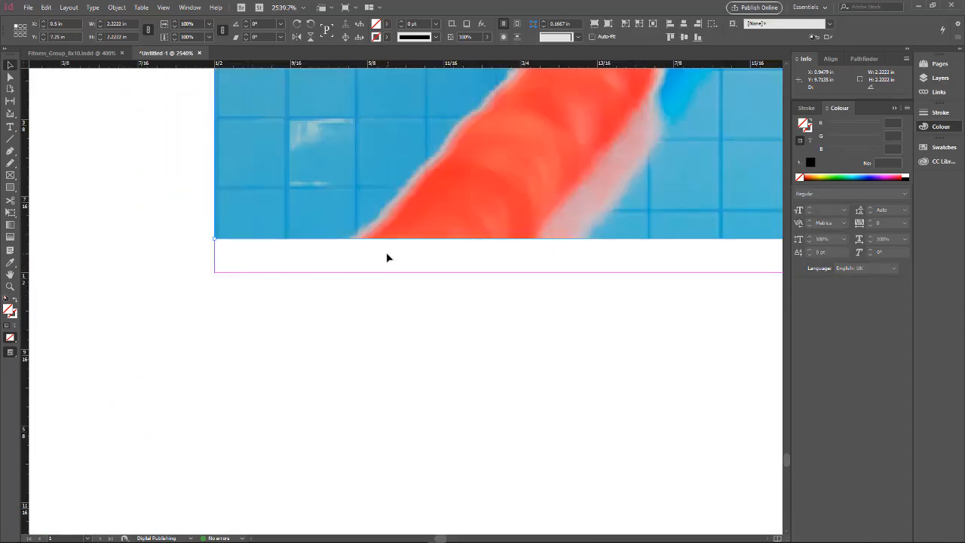
drag(343, 222, 345, 256)
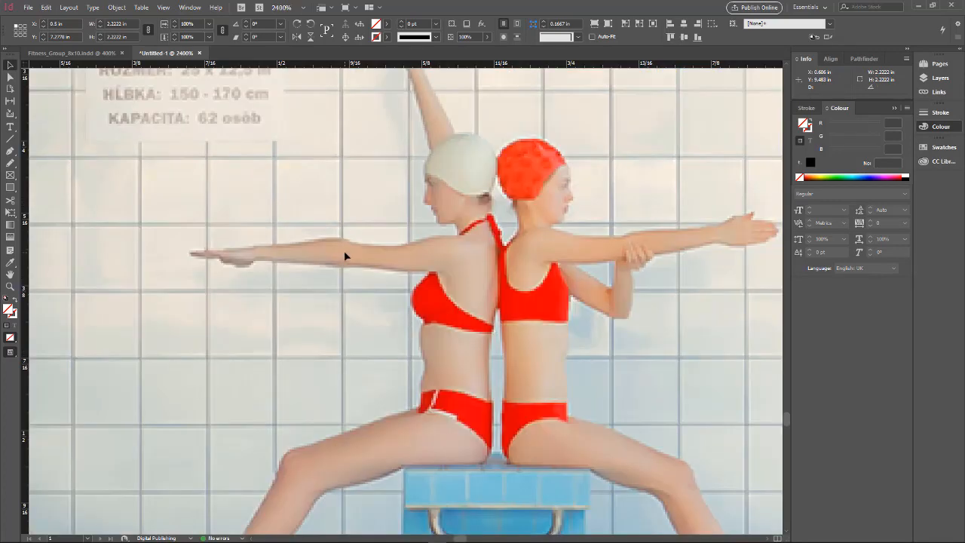
Compare the top edges and frame sizes of the first and middle pool photos
key(ctrl+minus)
key(ctrl+minus)
key(ctrl+minus)
key(ctrl+minus)
key(ctrl+minus)
key(ctrl+minus)
key(ctrl+minus)
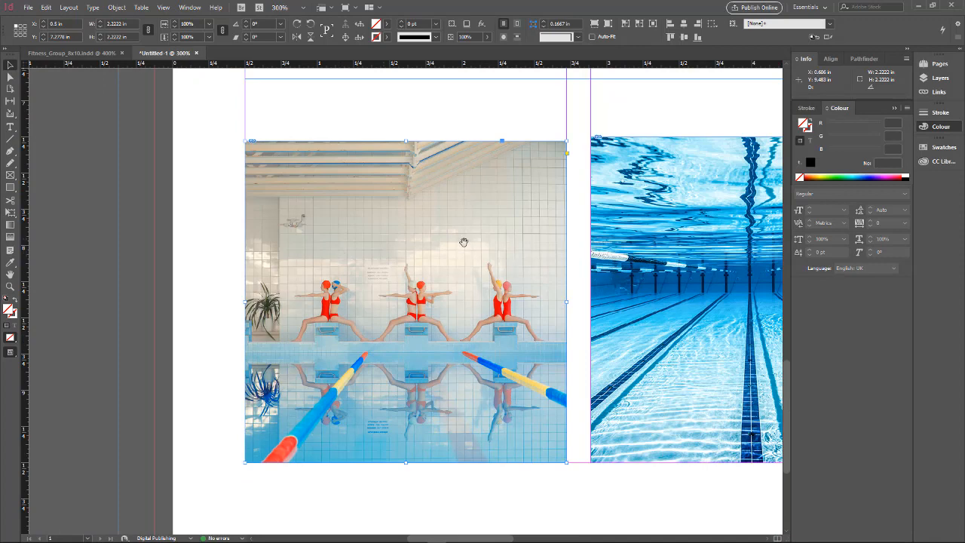
drag(621, 273, 496, 285)
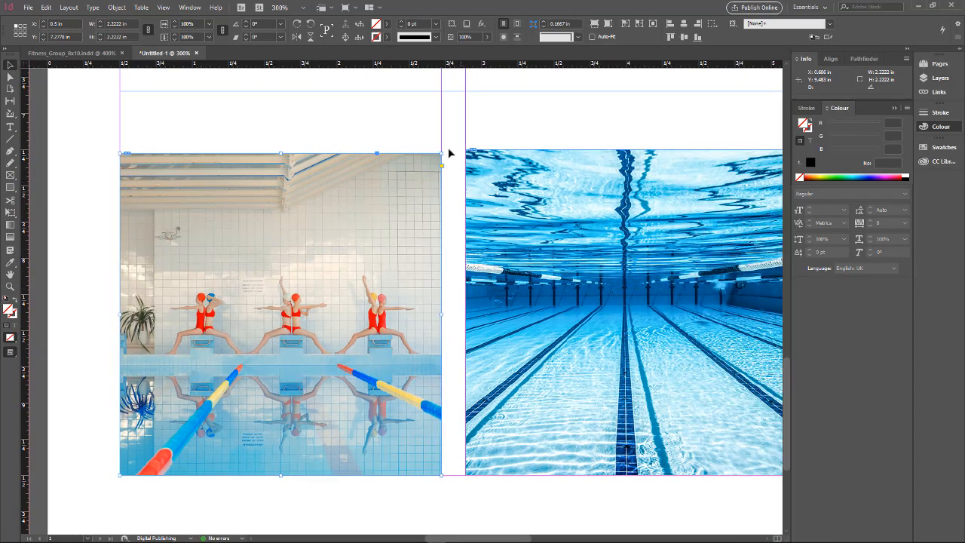
drag(418, 125, 498, 198)
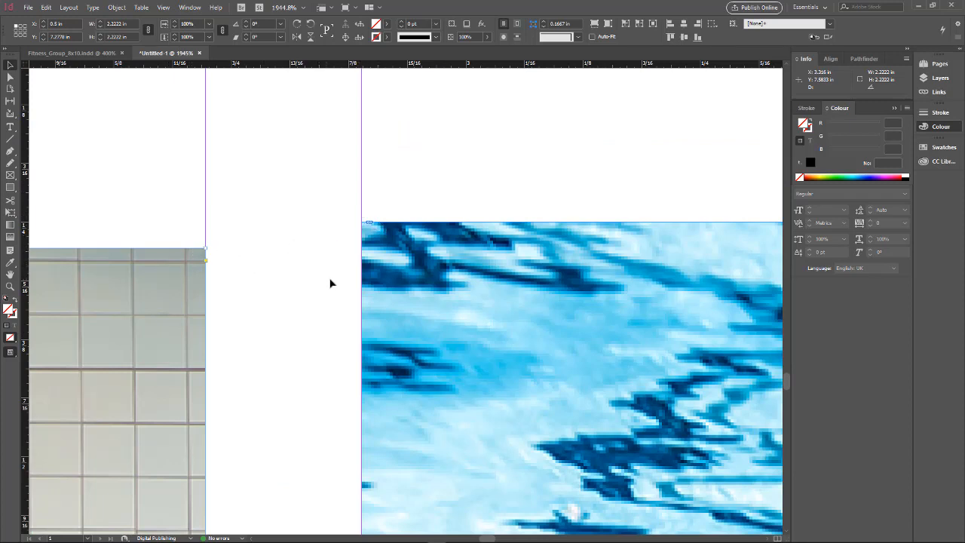
click(370, 304)
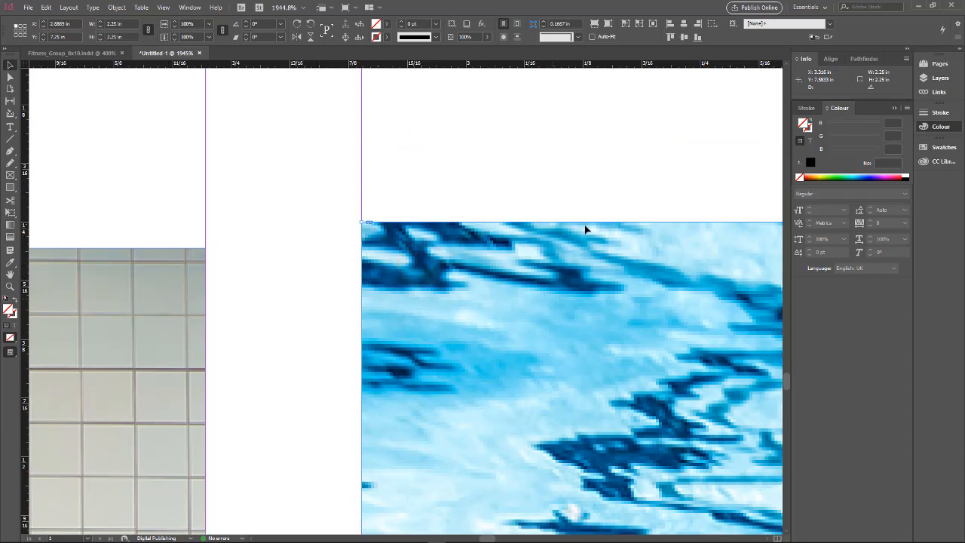
key(ctrl+alt+equal)
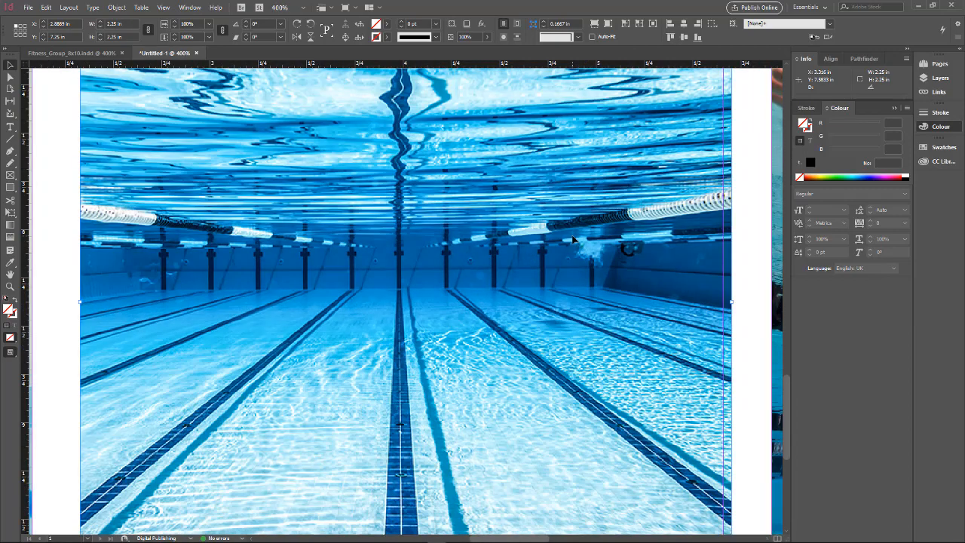
key(ctrl+minus)
key(ctrl+minus)
key(ctrl+minus)
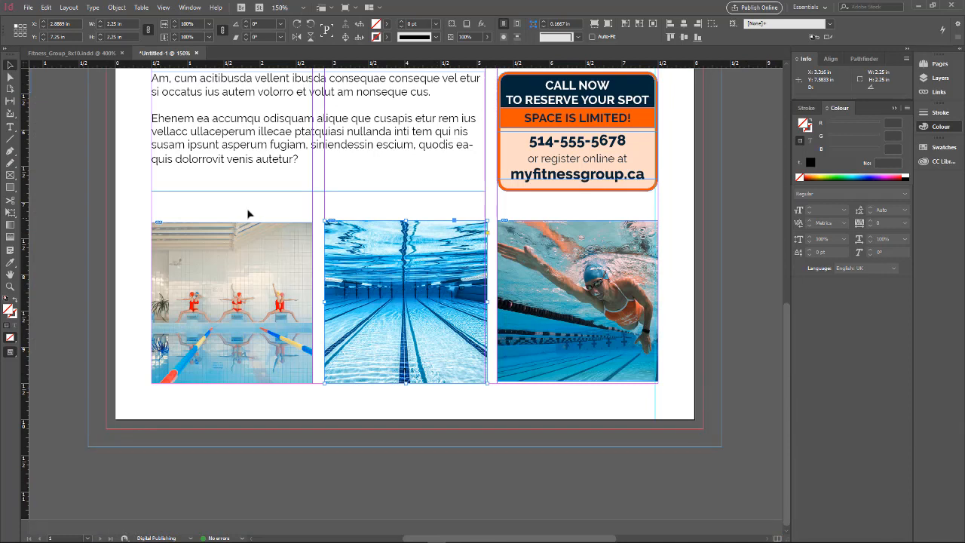
Crop the middle pool photo's top and right edges to make its frame 2.2222 in square, level with the first photo
click(249, 213)
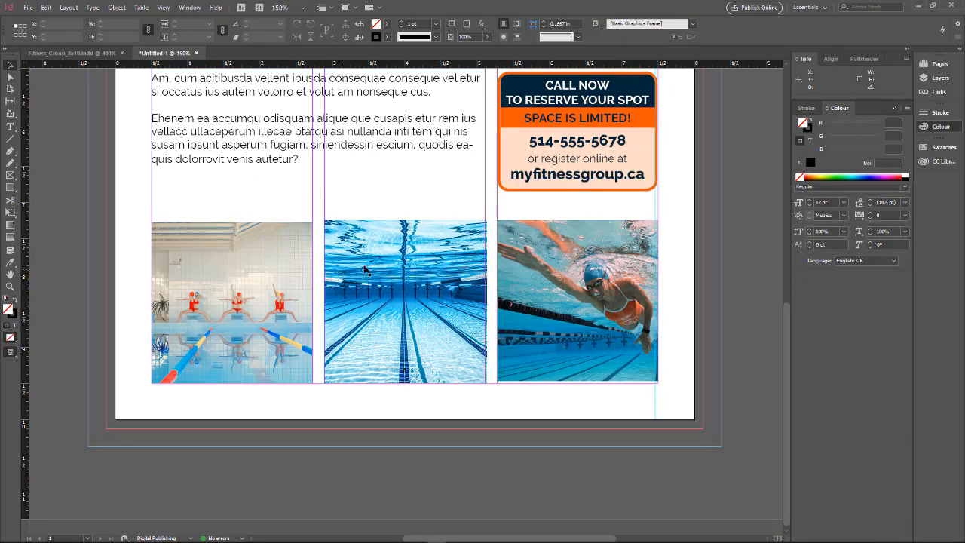
click(383, 246)
drag(399, 223, 406, 223)
click(365, 236)
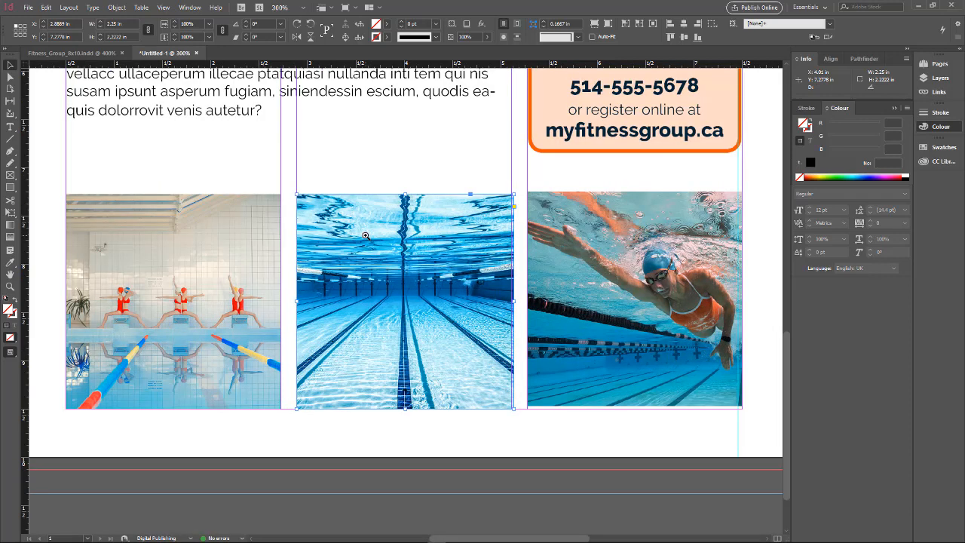
click(667, 217)
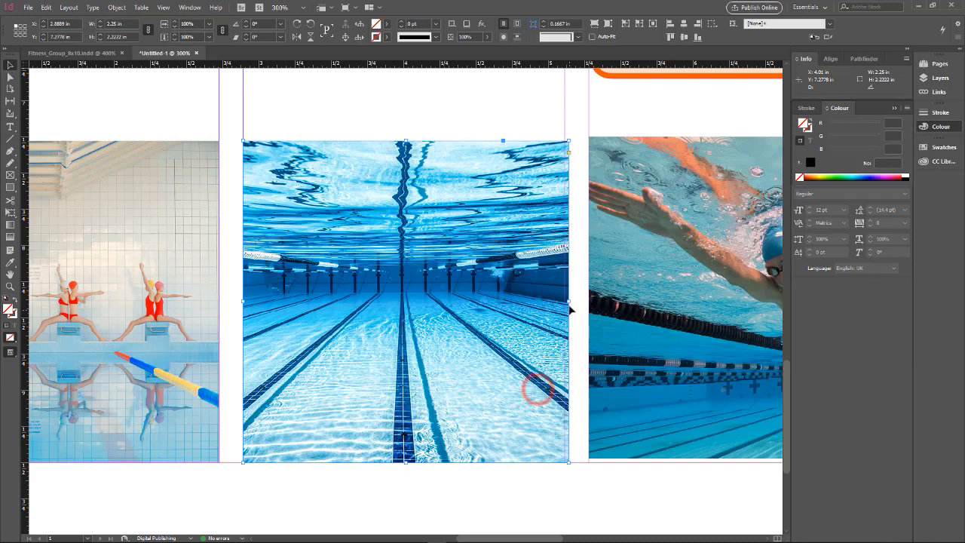
drag(567, 302, 565, 302)
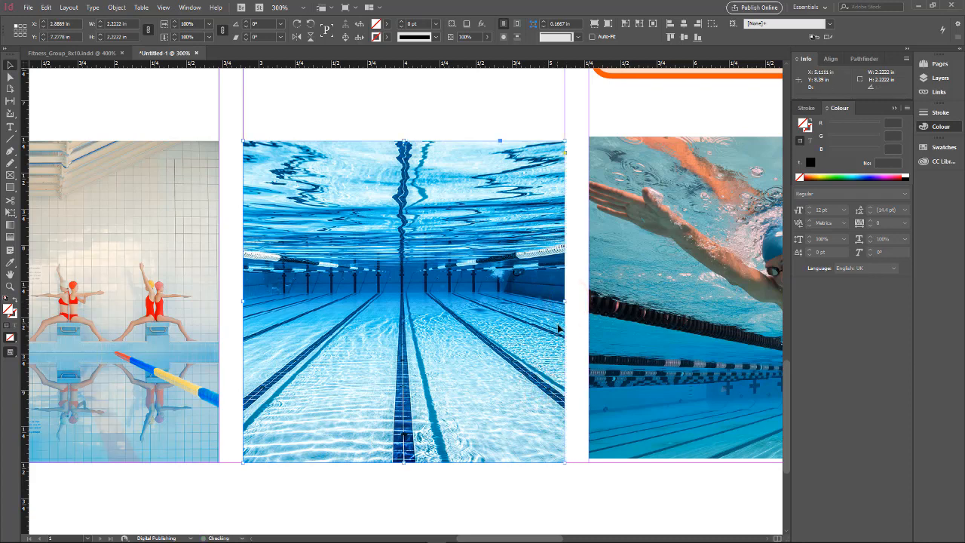
Lower the swimmer photo's top edge to Y 7.2778 in and extend its lower edge to the bottom margin
drag(758, 310, 561, 323)
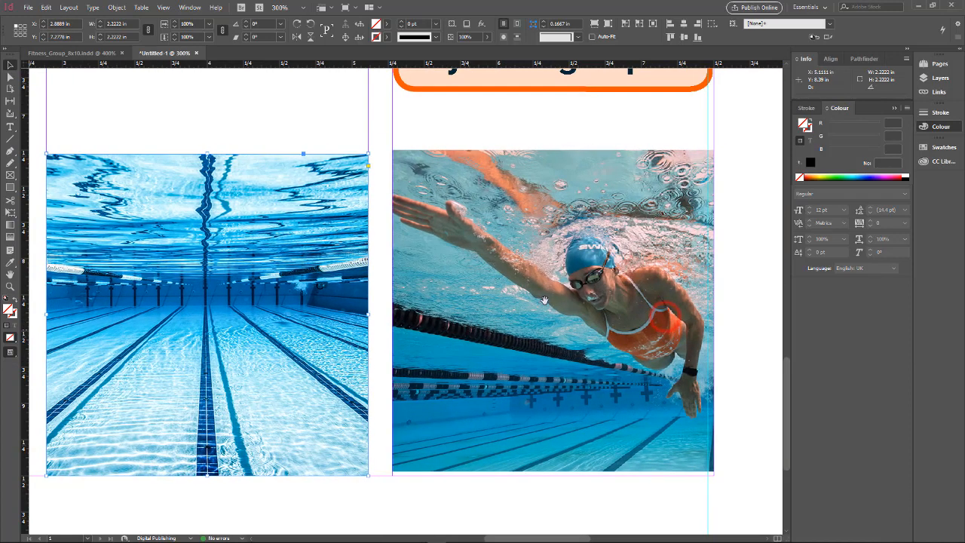
click(546, 299)
drag(555, 150, 555, 154)
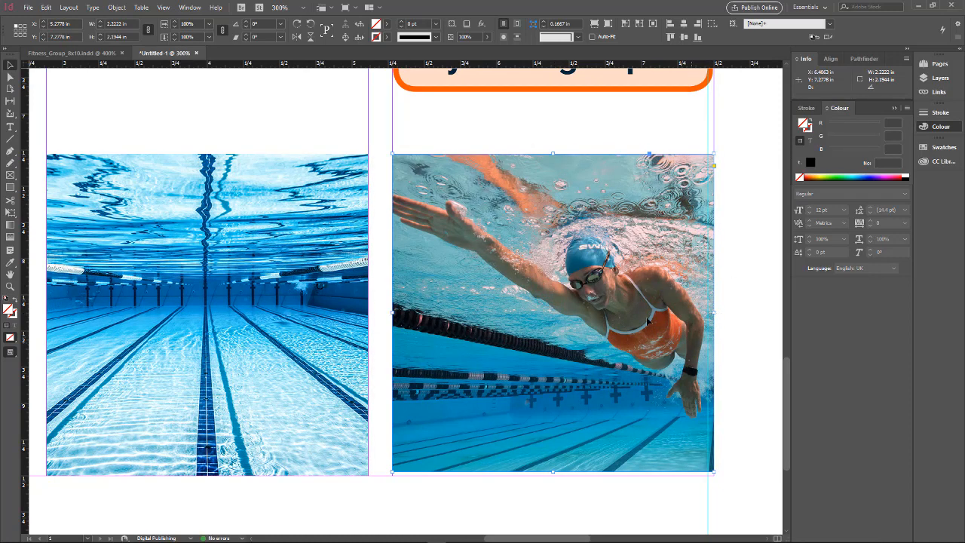
drag(553, 472, 553, 476)
click(596, 302)
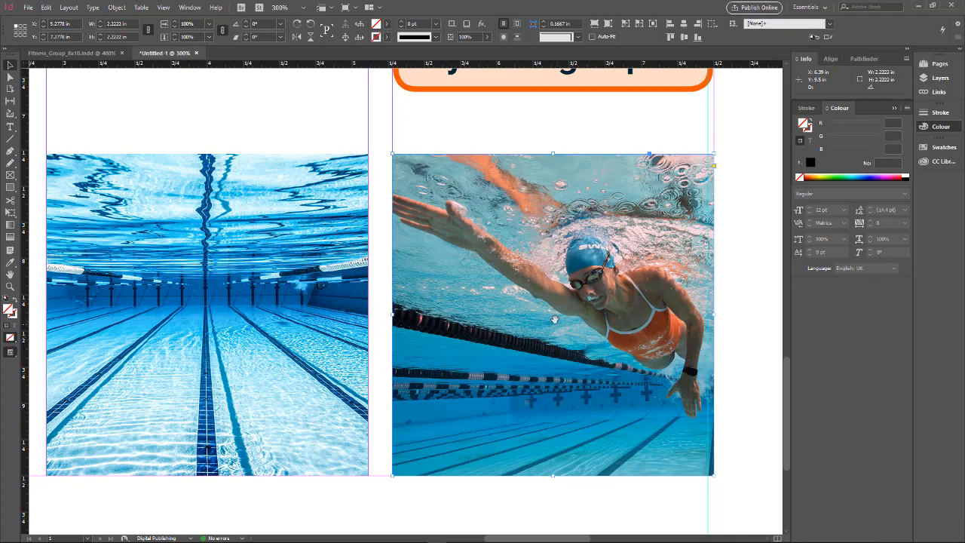
Reposition the swimmer image slightly lower inside its frame
drag(554, 320, 553, 328)
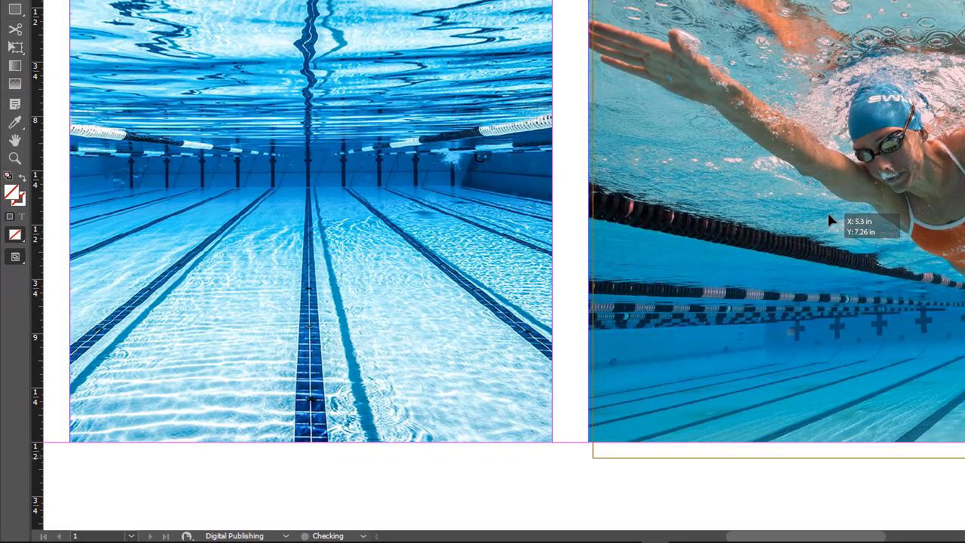
drag(829, 214, 822, 229)
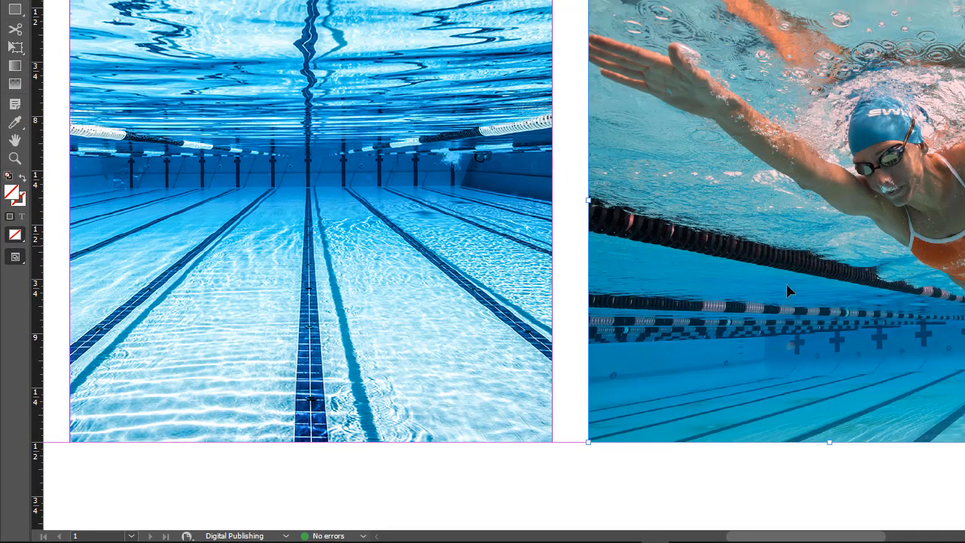
click(694, 457)
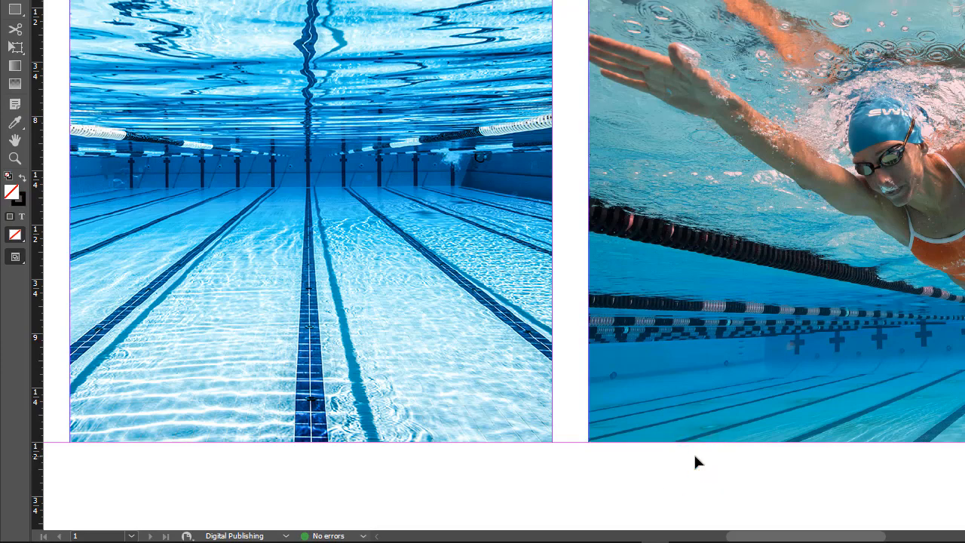
Draw a rectangle about 8.25 by 3.085 in over the photo row, reaching the side and bottom bleed edges
key(ctrl+minus)
key(ctrl+minus)
key(ctrl+minus)
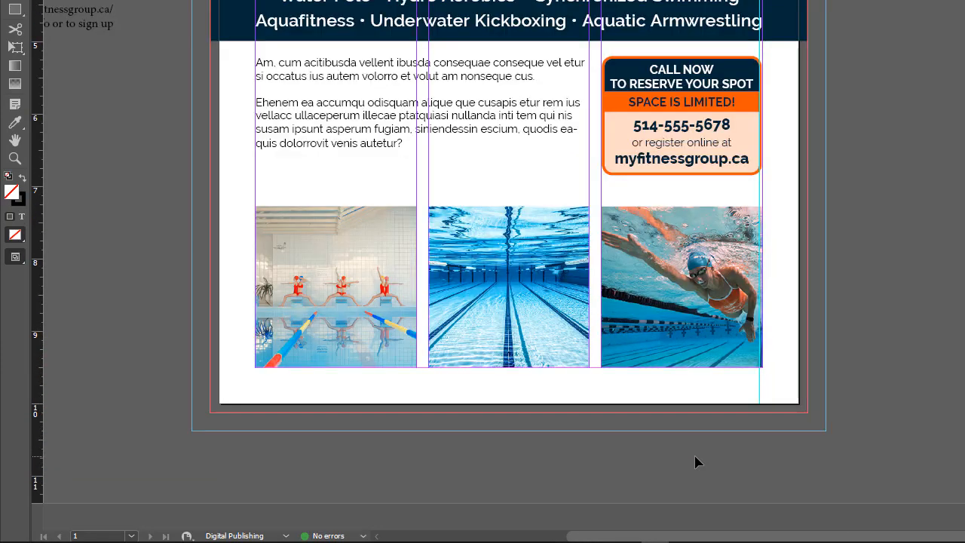
key(ctrl+minus)
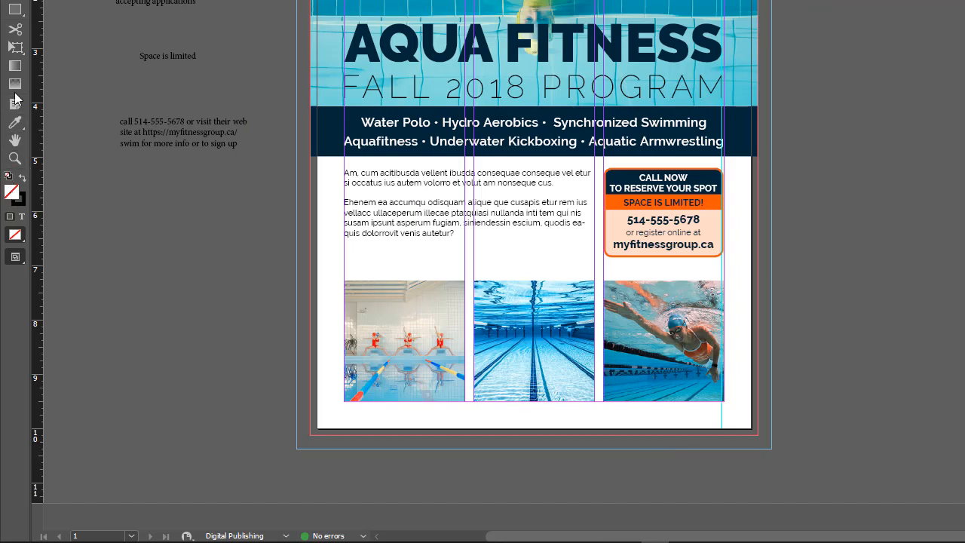
click(16, 9)
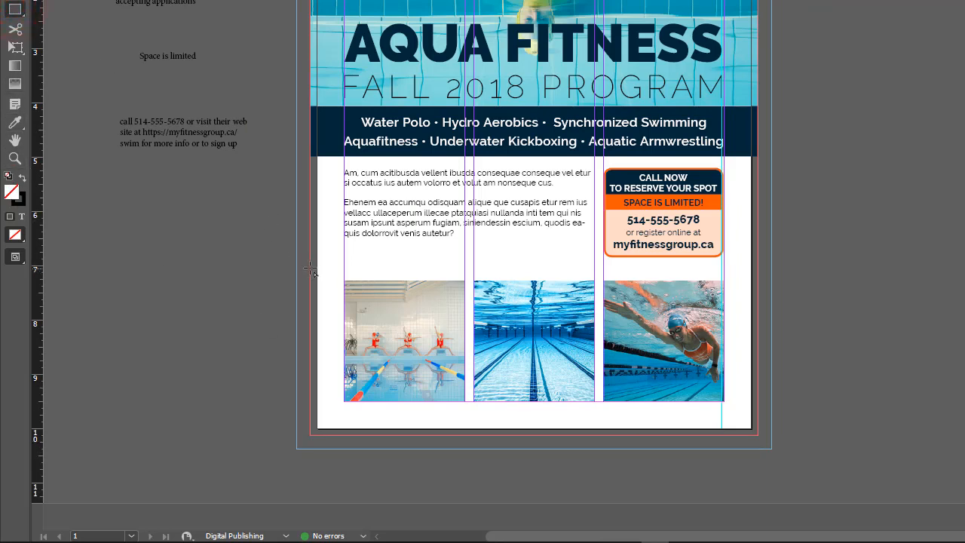
mouse_move(311, 270)
mouse_down()
mouse_move(596, 414)
mouse_move(760, 445)
mouse_move(758, 435)
mouse_up()
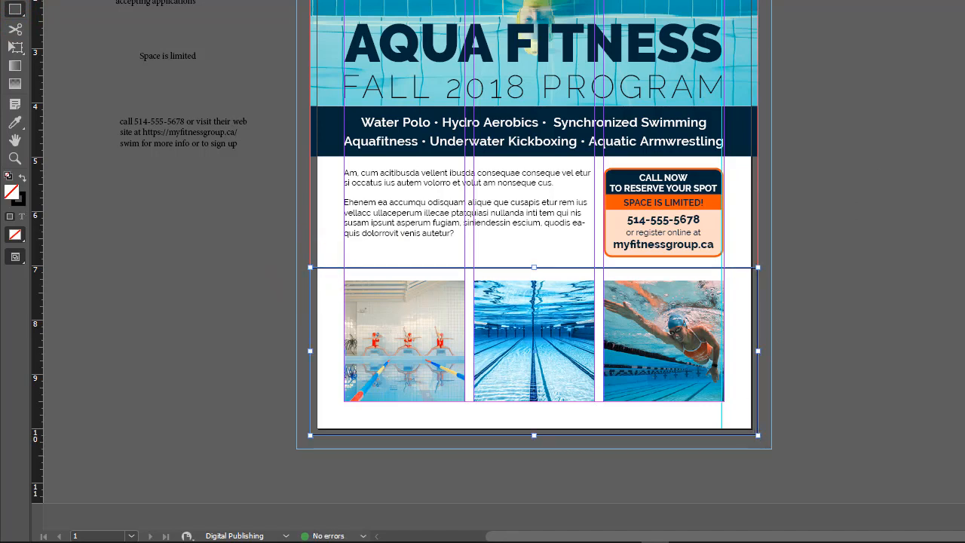
Fill the rectangle with the last-used magenta and send it to the back, behind the three photos
key(comma)
click(14, 51)
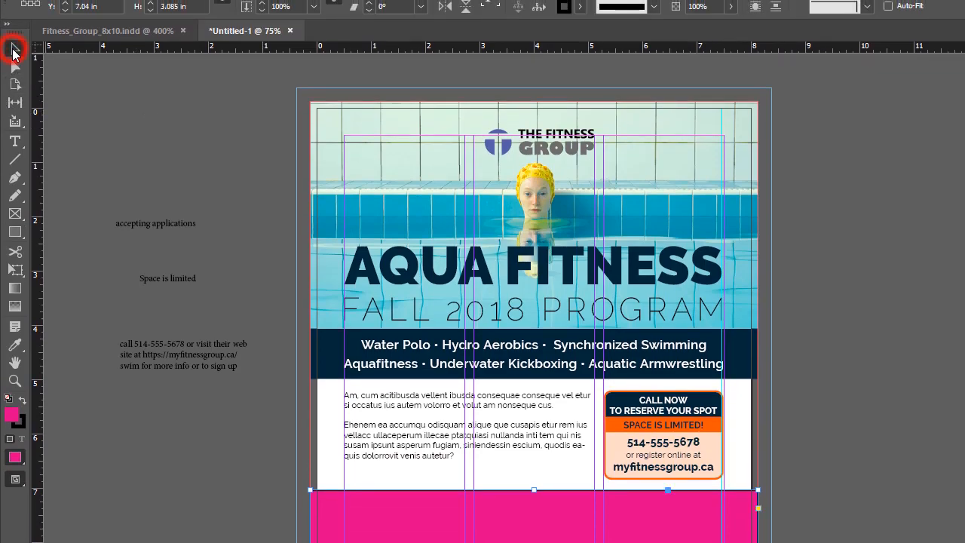
key(ctrl+shift+bracketleft)
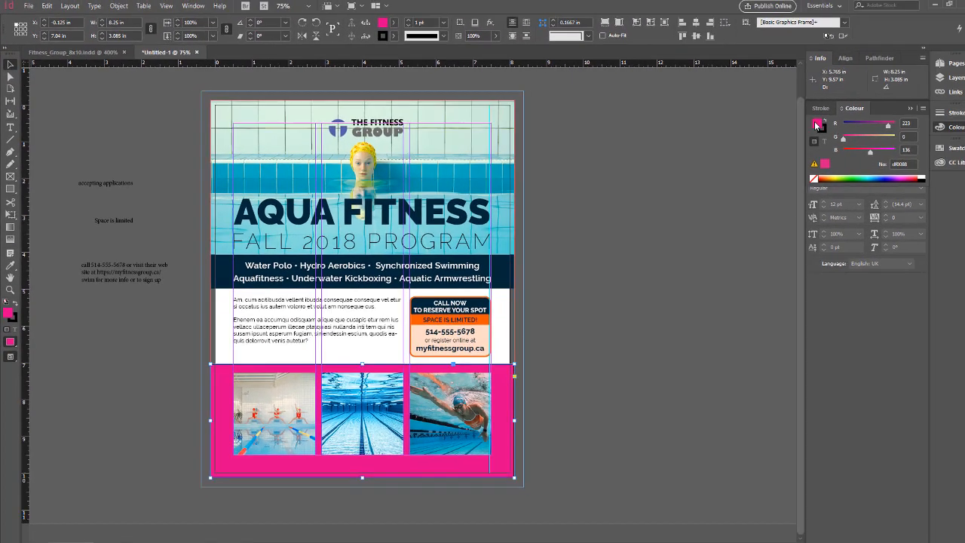
Recolour the magenta band behind the photos to a dark purple fill, hex 332c42
double_click(817, 125)
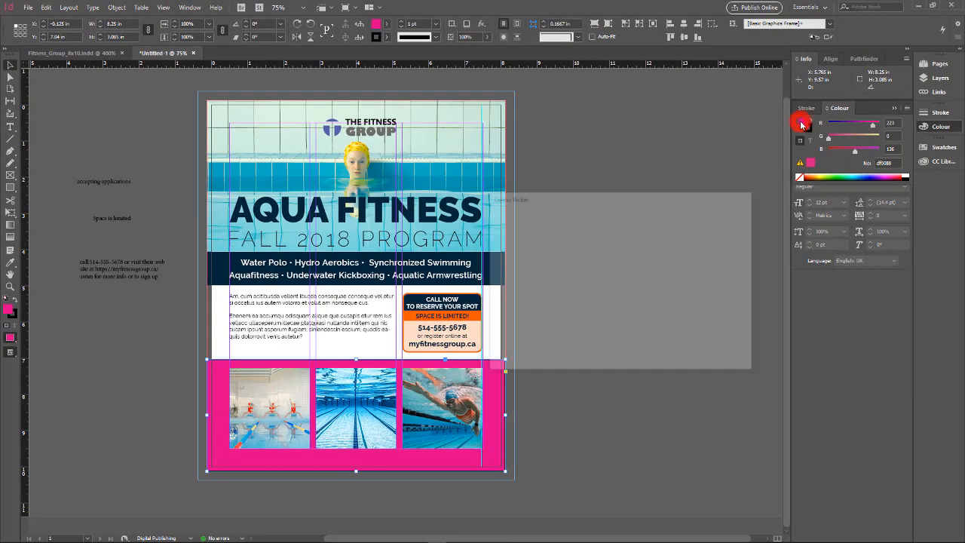
drag(628, 302, 632, 334)
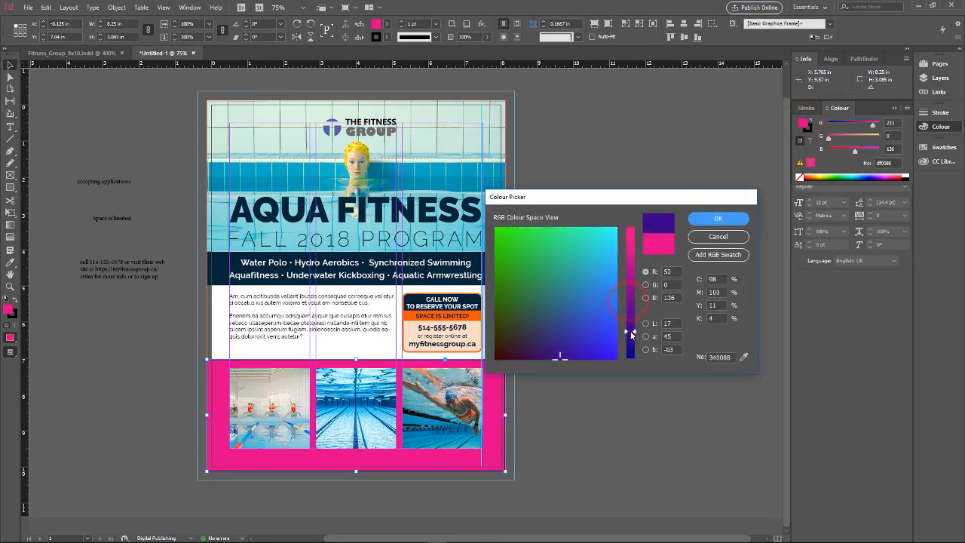
click(526, 335)
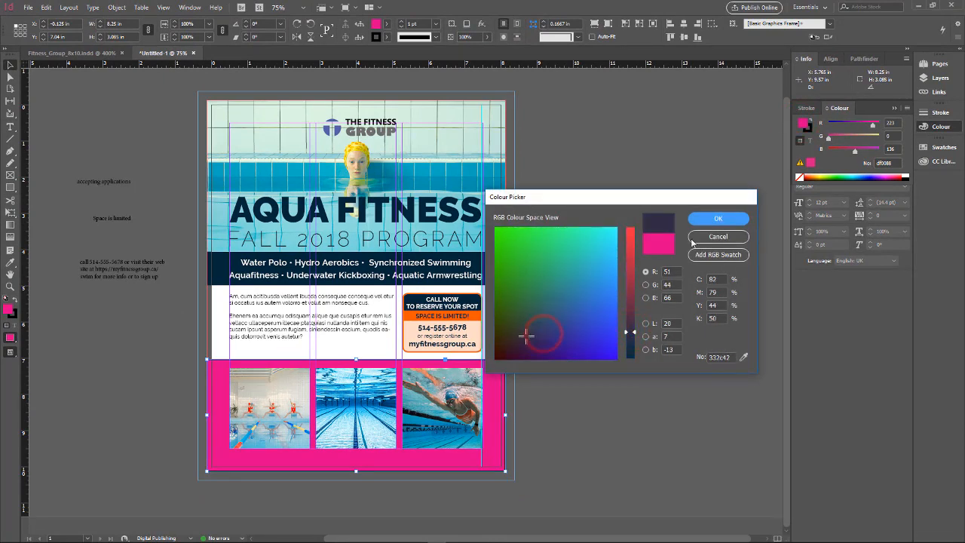
click(724, 218)
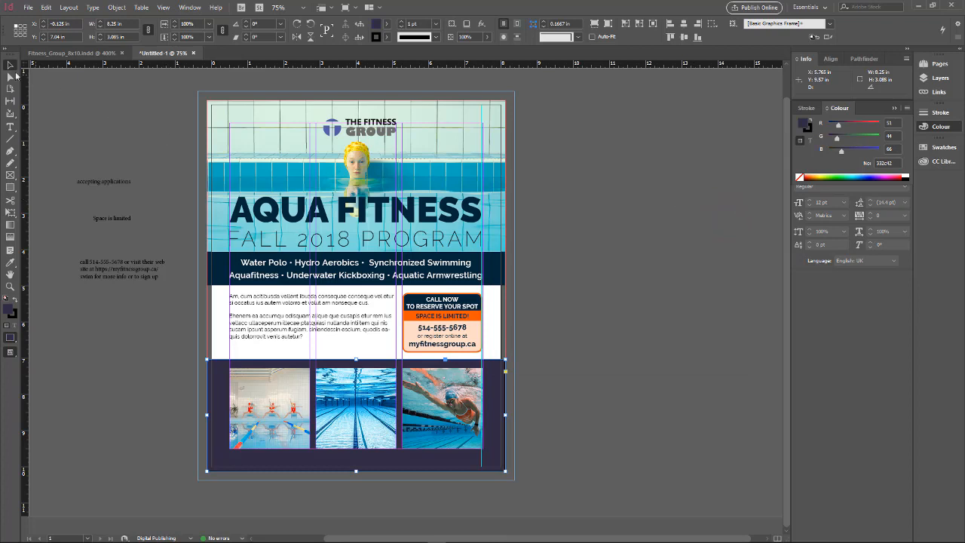
click(126, 104)
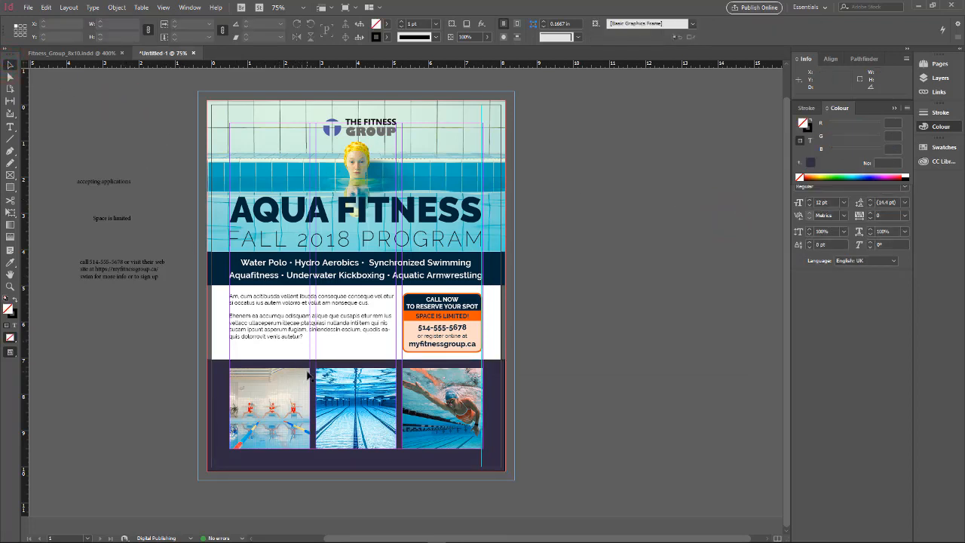
Enlarge the three photo frames together from their shared centre to about 8.764 by 2.782 in overall
click(276, 399)
click(346, 396)
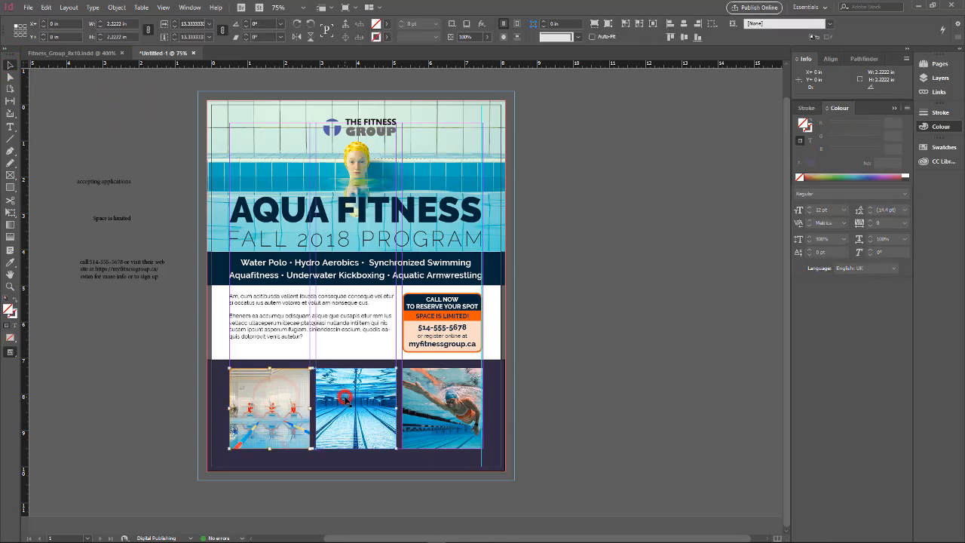
click(164, 360)
click(243, 386)
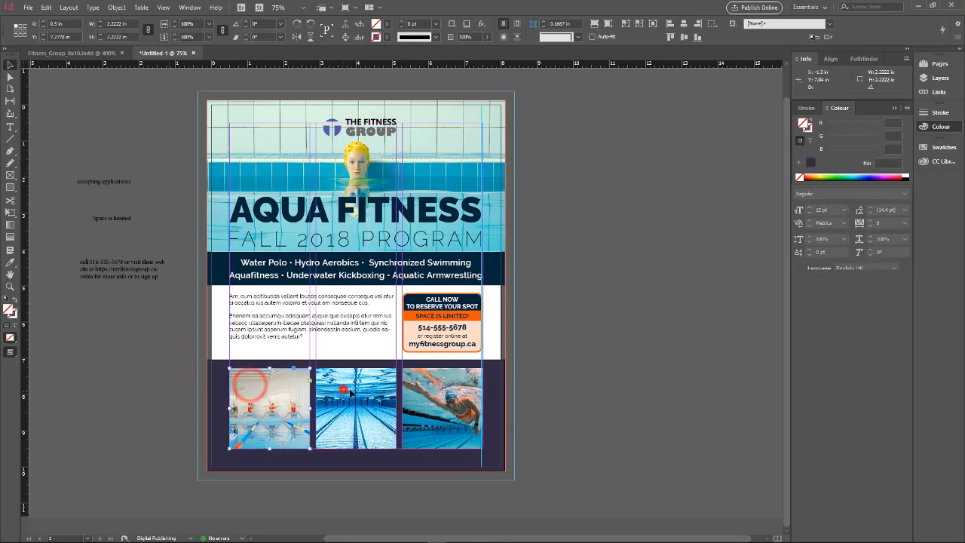
shift+click(344, 388)
shift+click(428, 388)
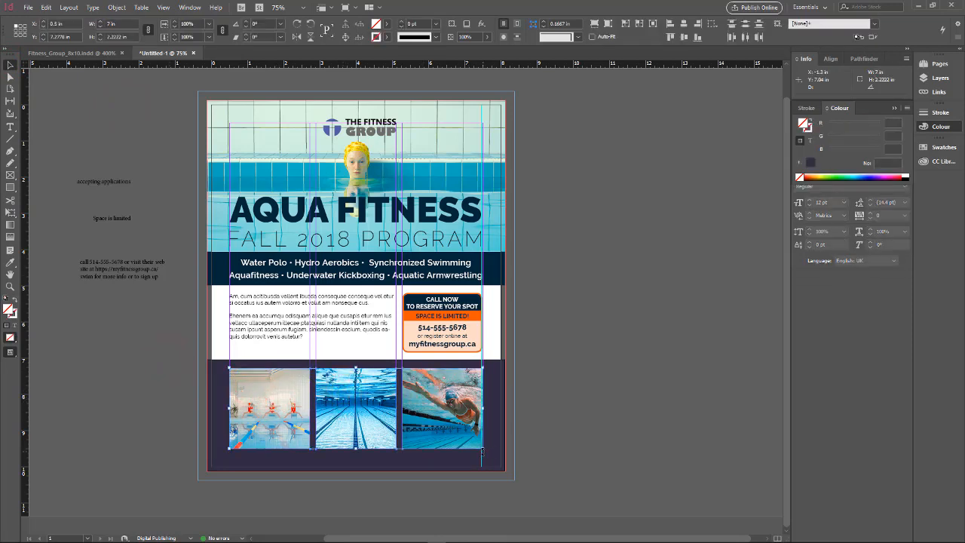
drag(482, 448, 489, 457)
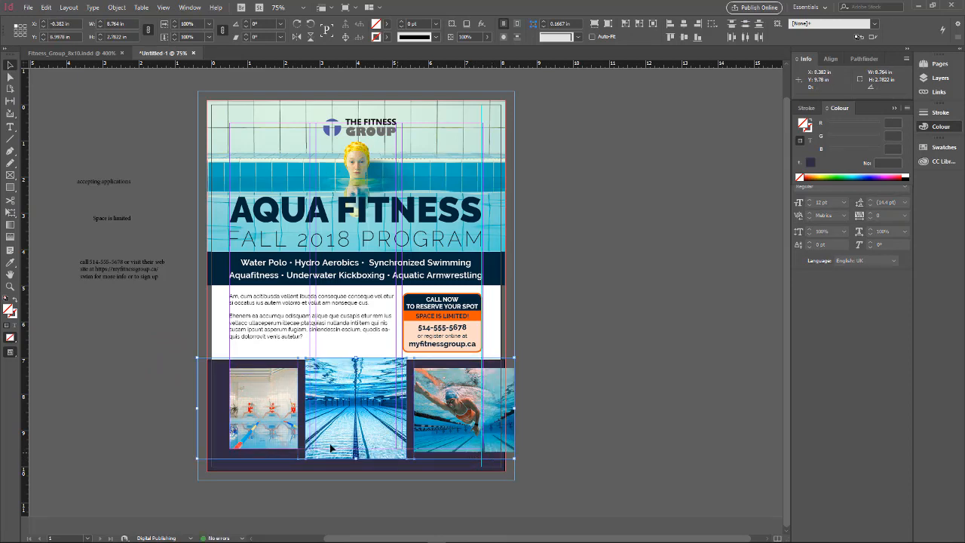
Fit the indoor pool class photo proportionally to its enlarged frame
click(269, 428)
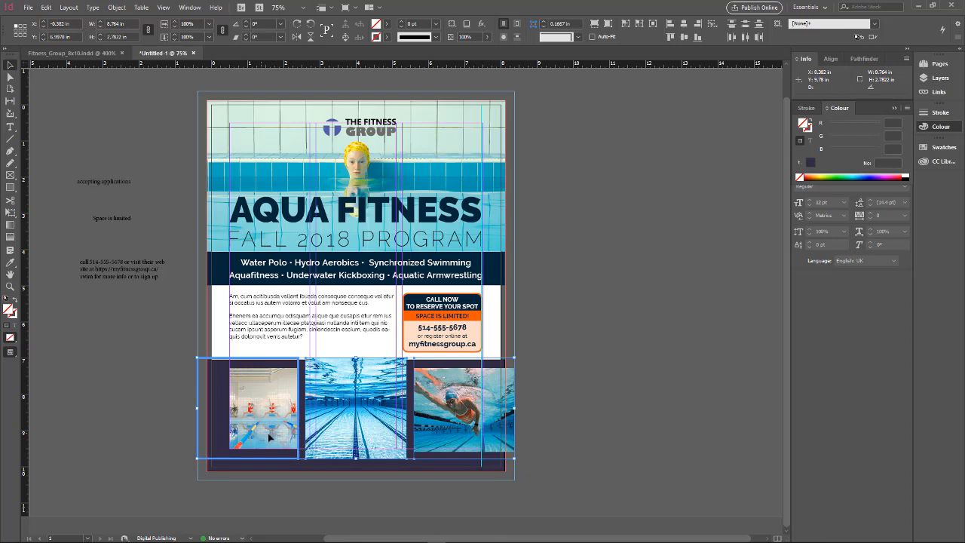
click(153, 444)
click(259, 417)
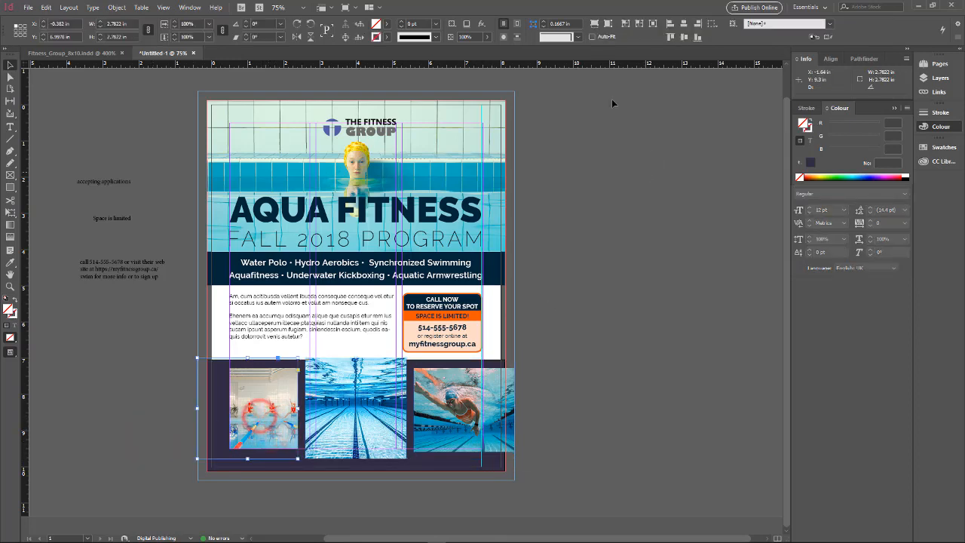
click(608, 25)
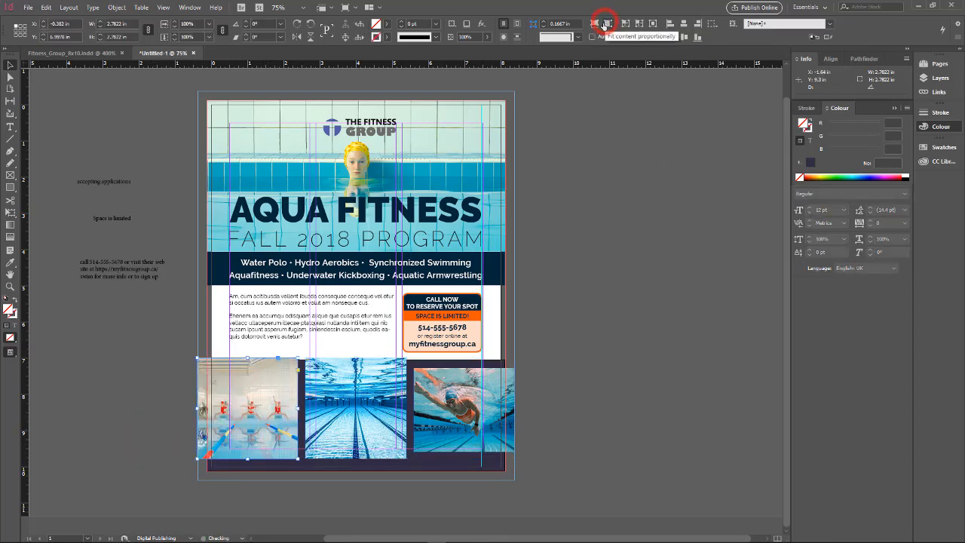
Enlarge the swimmer image to about 4.32 by 2.88 in inside its frame and shift it right to fill the frame
click(439, 409)
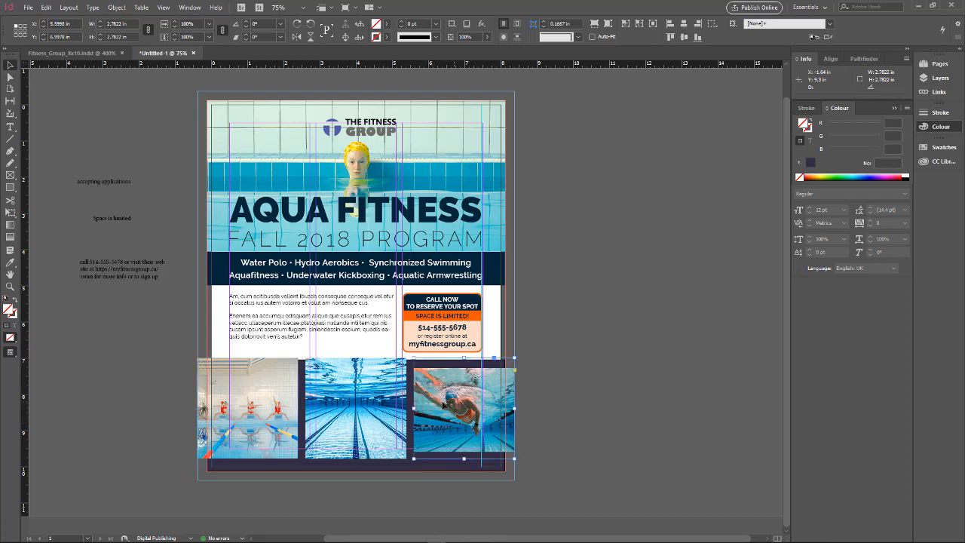
click(463, 408)
drag(527, 451, 543, 461)
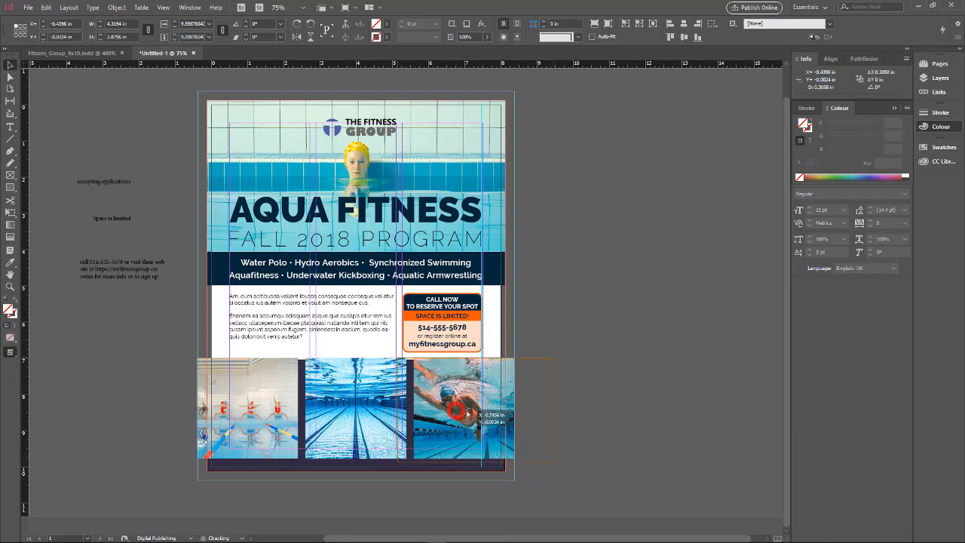
drag(455, 410, 475, 411)
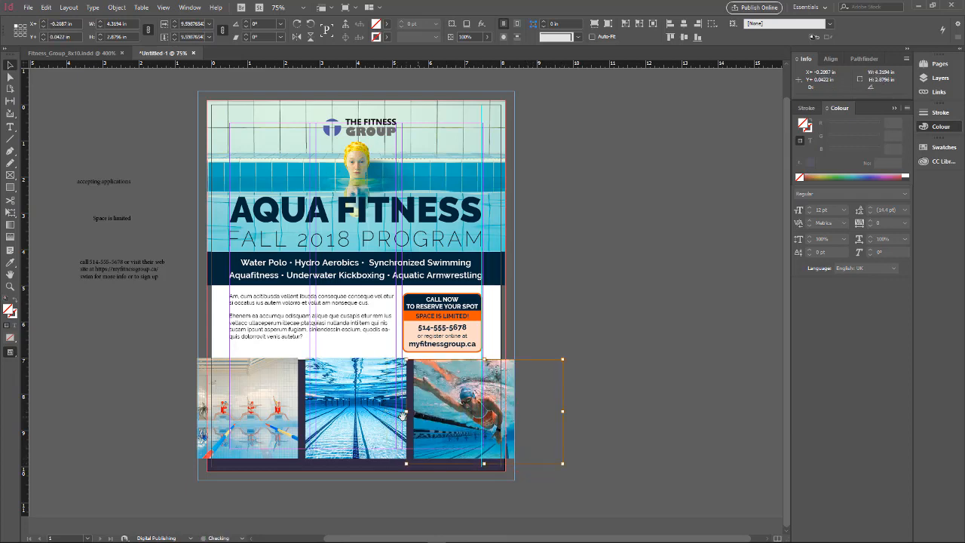
click(592, 287)
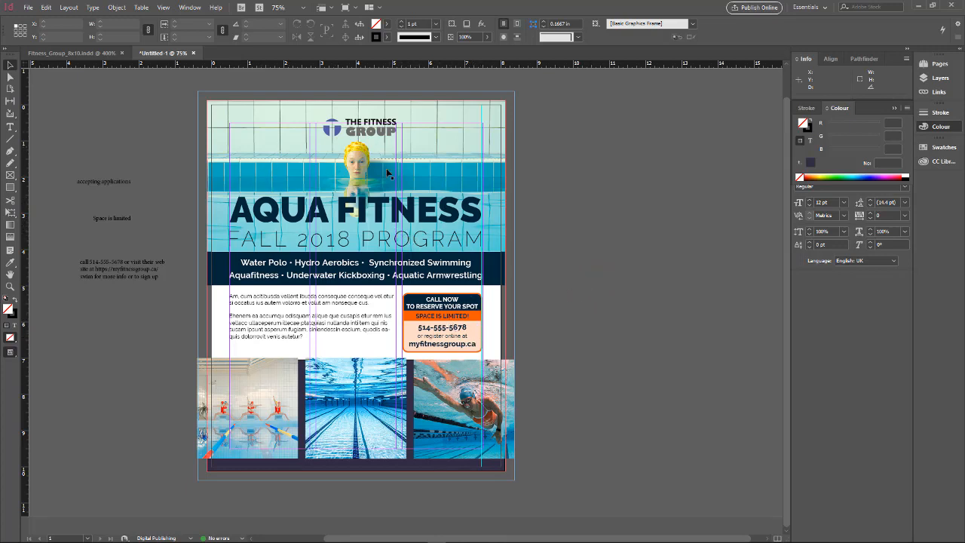
Select the AQUA FITNESS headline text frame
click(363, 215)
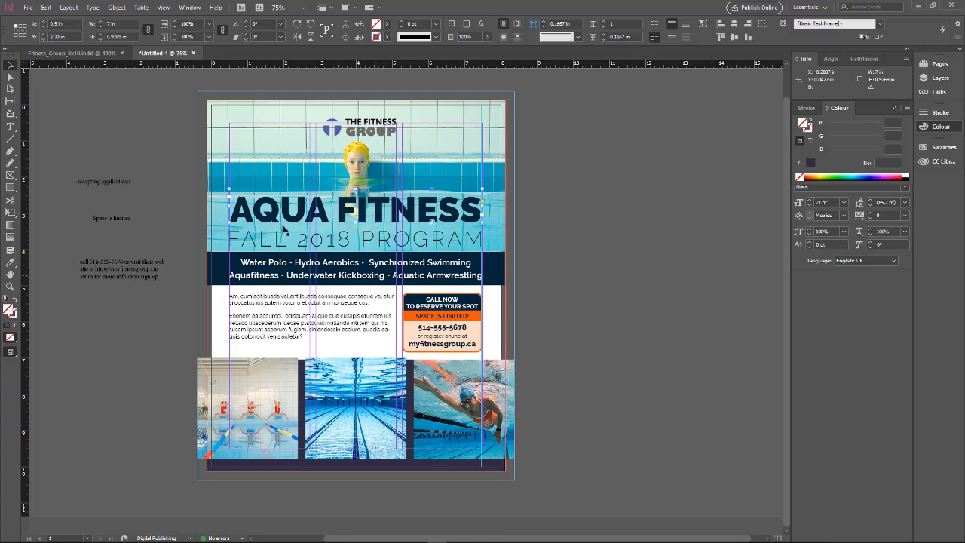